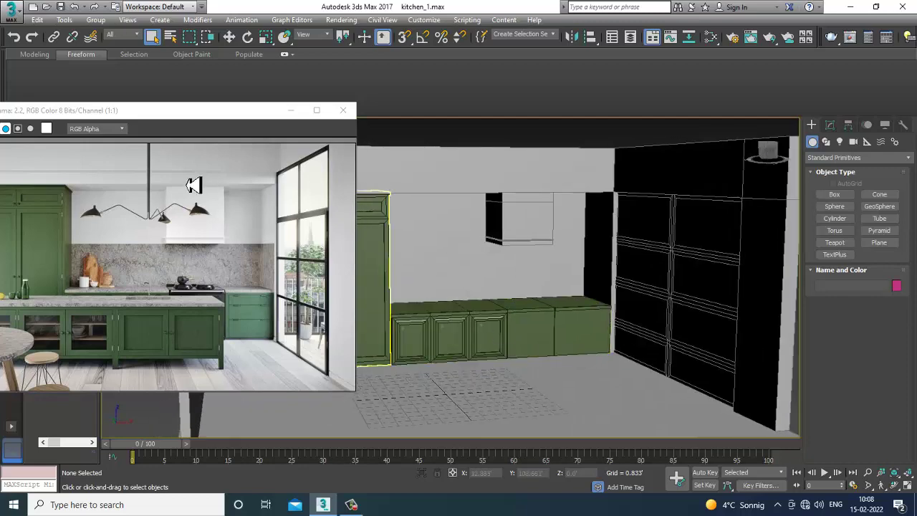
- Draw the island as a box about 6.65' long, 19.27' wide and 1.52' high in front of the base cabinets in the top view
left_click_drag(151, 120, 178, 120)
middle_click_drag(578, 337, 607, 360, "alt")
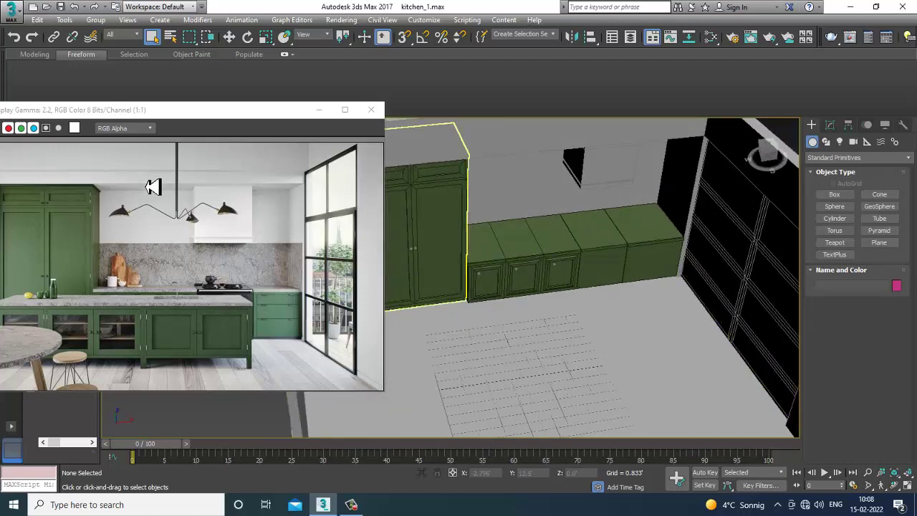
left_click_drag(235, 125, 162, 114)
middle_click_drag(578, 299, 640, 307, "alt")
left_click(835, 196)
key("alt+w")
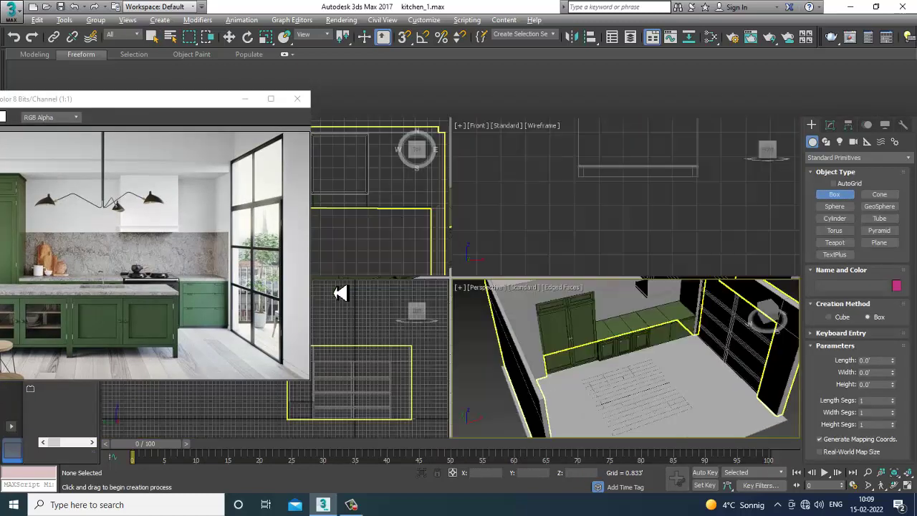
key("alt+w")
scroll(534, 298, "down", 4)
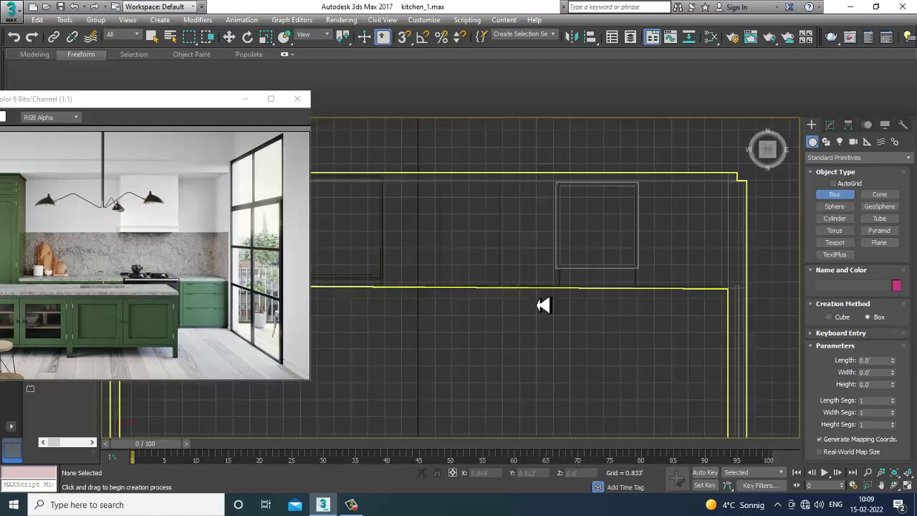
middle_click_drag(438, 362, 519, 278)
left_click_drag(374, 250, 641, 346)
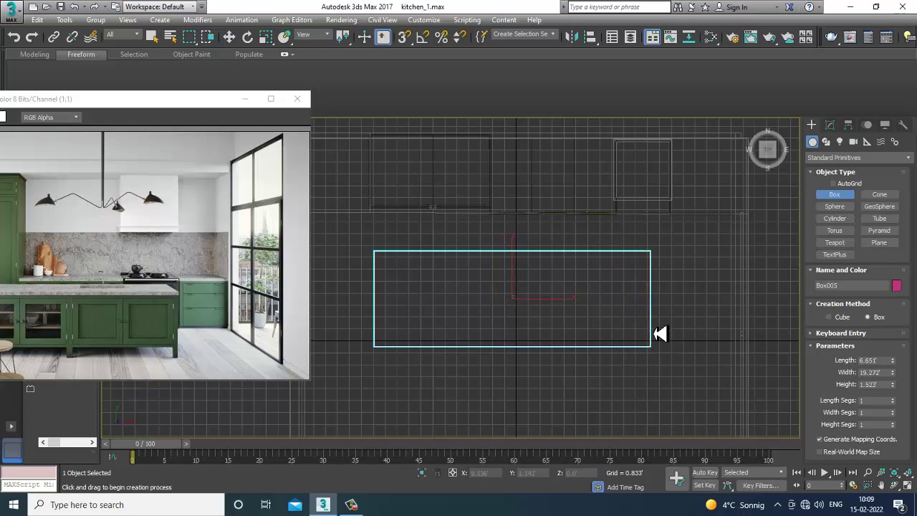
- Scale the island box up vertically so it comes close to the height of the base cabinets
key("w")
key("p")
mouse_move(622, 338)
middle_mouse_down("alt")
mouse_move(499, 250)
mouse_move(580, 296)
mouse_move(547, 317)
middle_mouse_up("alt")
key("r")
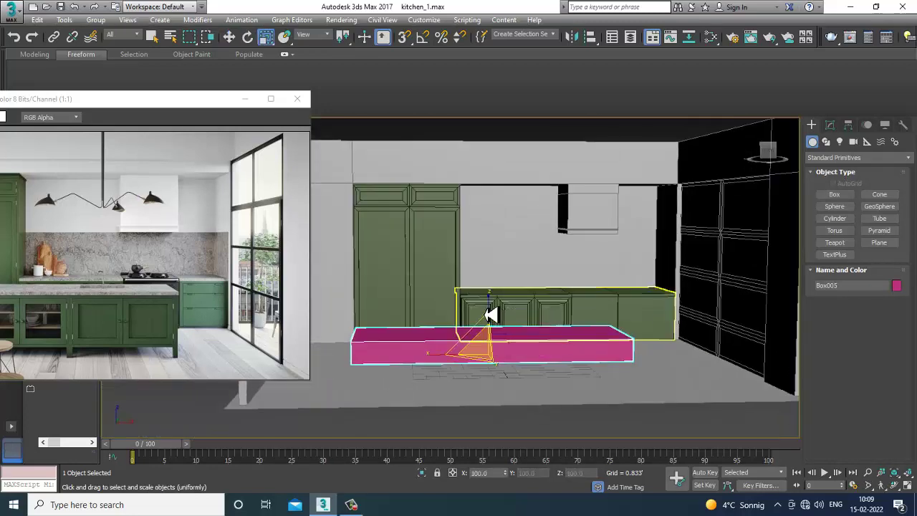
left_click_drag(490, 314, 501, 259)
- Compare the island box with the base cabinets in the front view and convert it to an Editable Poly
key("alt+w")
right_click(641, 201)
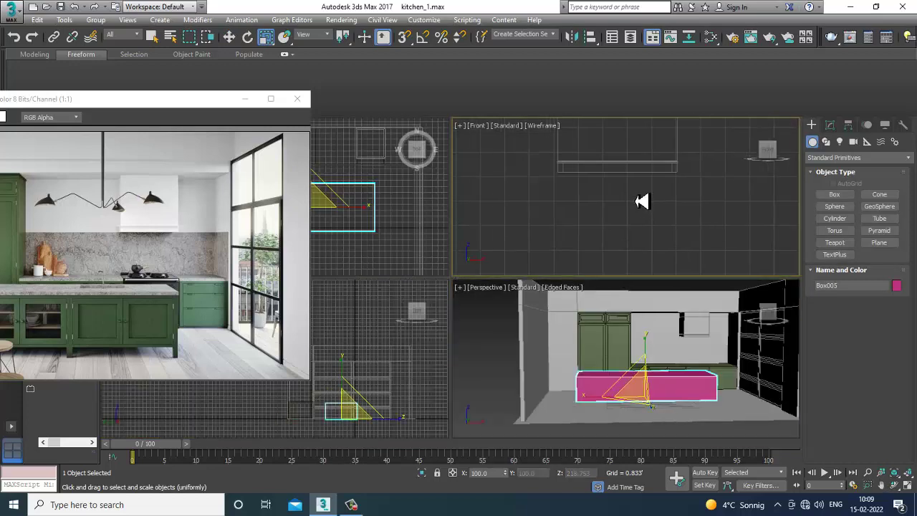
key("alt+w")
key("z")
scroll(581, 260, "down", 4)
scroll(540, 251, "up", 2)
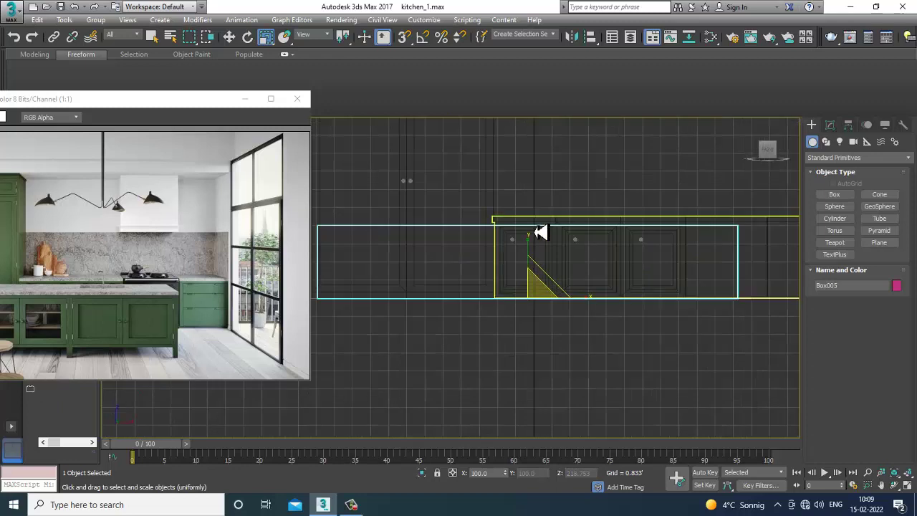
key("w")
left_click_drag(532, 254, 534, 254)
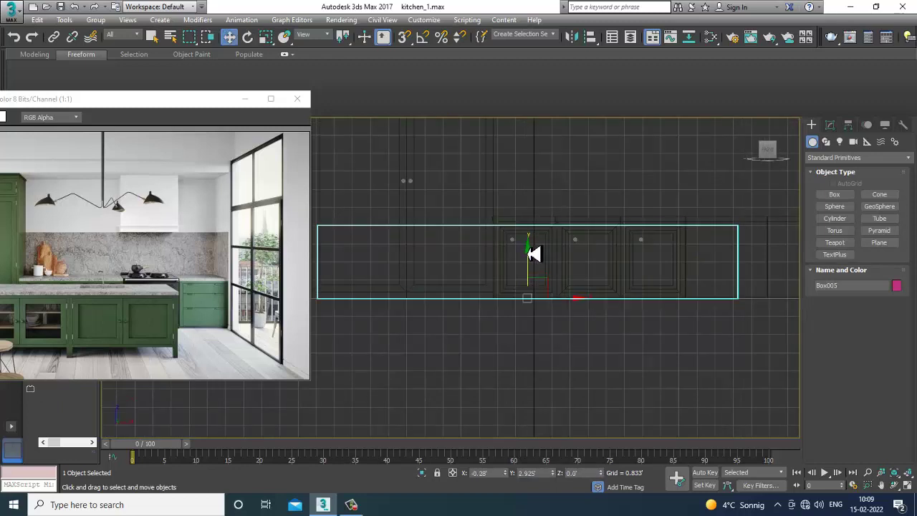
right_click(540, 238)
mouse_move(593, 349)
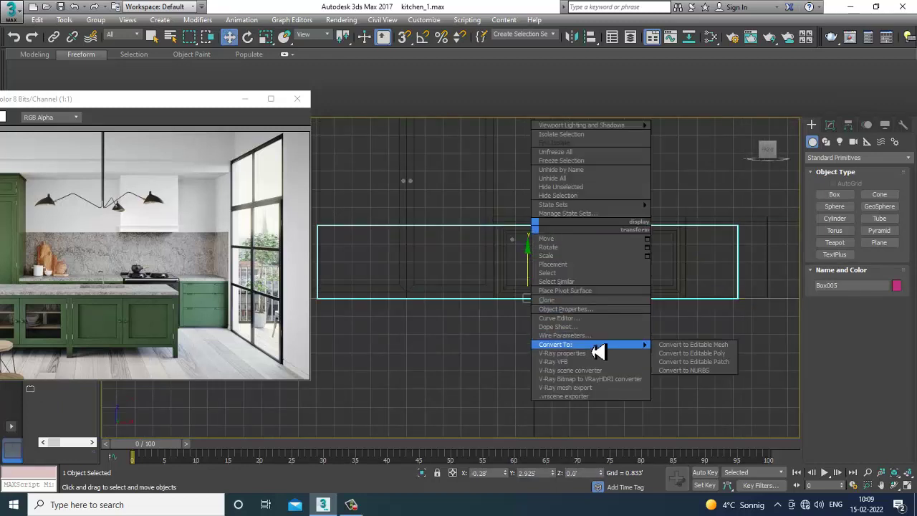
left_click(736, 359)
- Shorten the island by moving the vertices of its left end inward to about X -5.67'
scroll(459, 270, "down", 2)
middle_click_drag(459, 270, 567, 305)
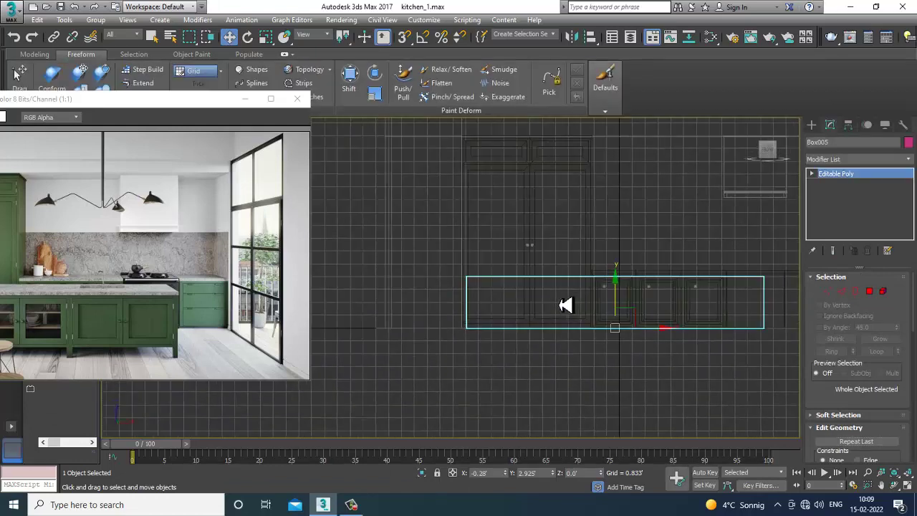
key("1")
left_click_drag(443, 270, 553, 384)
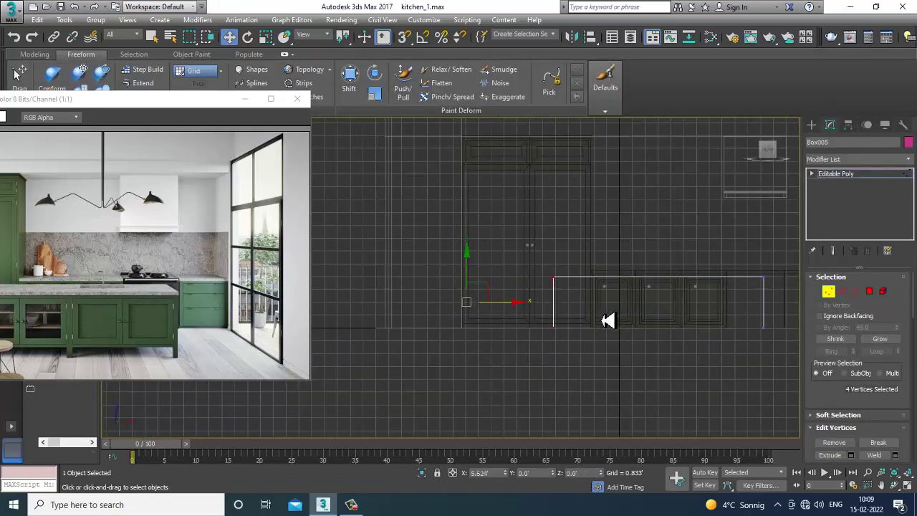
left_click_drag(594, 322, 586, 322)
- Raise the island's upper vertices to about Z 3.76', level with the top of the base cabinets
middle_click_drag(625, 326, 521, 322)
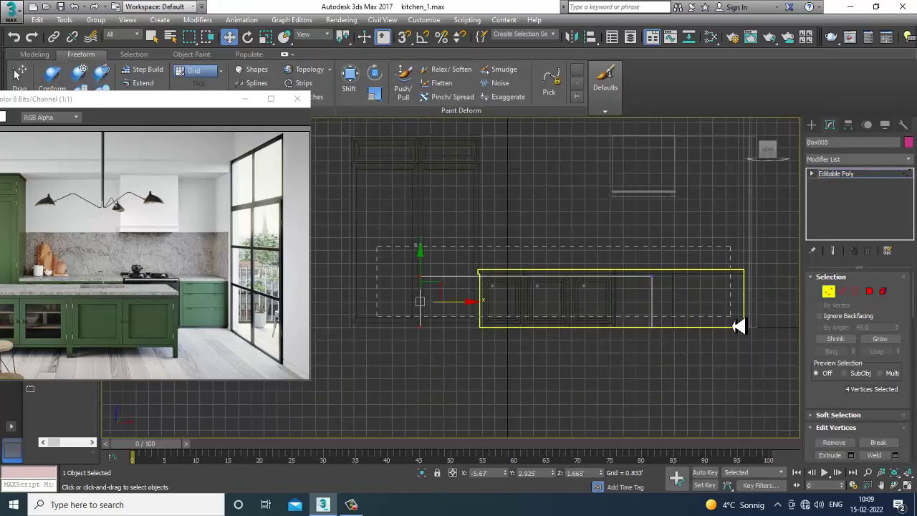
scroll(570, 323, "up", 3)
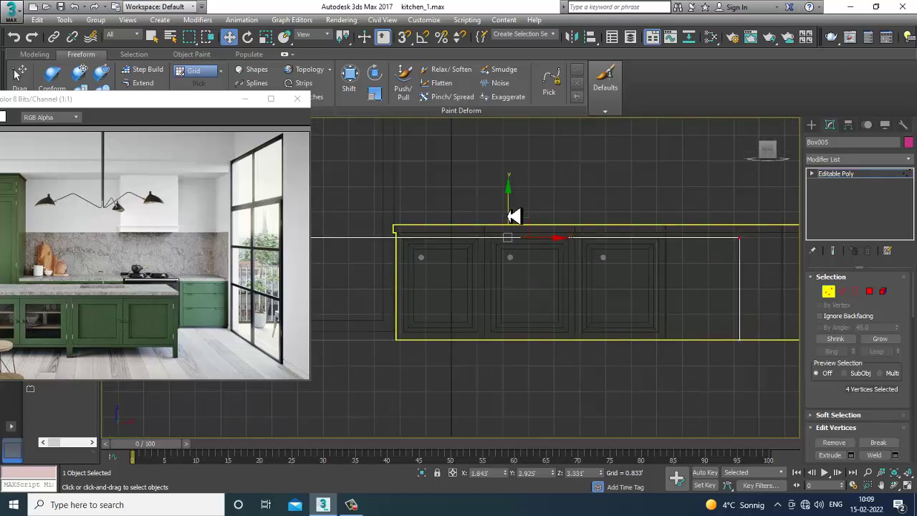
left_click_drag(514, 216, 518, 205)
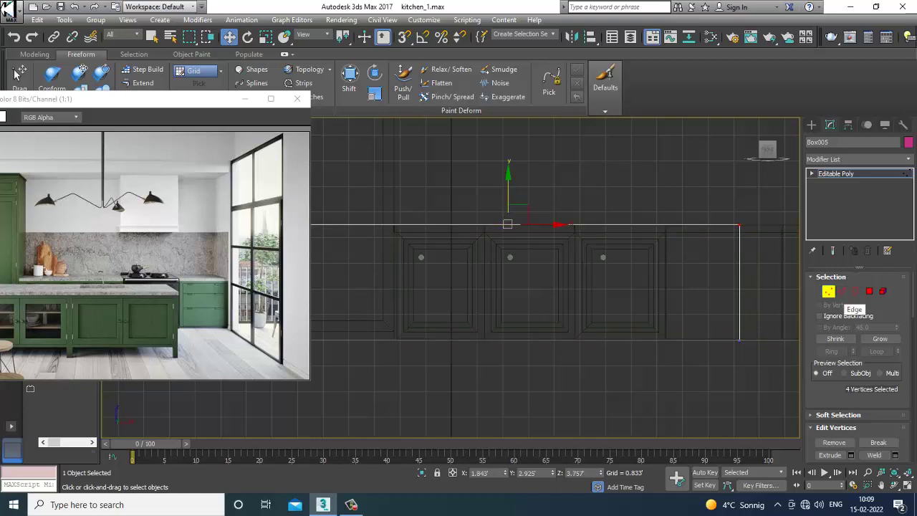
- Add a horizontal Swift Loop around the island just below its upper edge to mark the countertop thickness
left_click(33, 58)
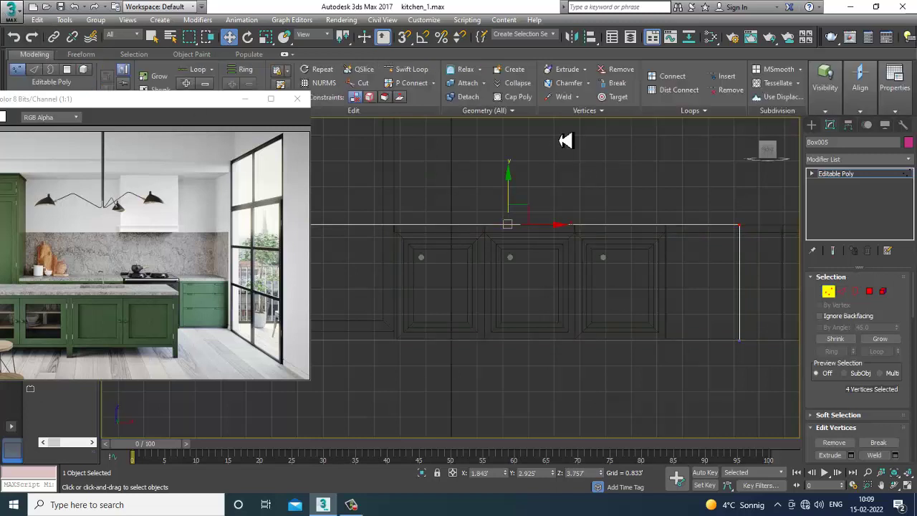
left_click(412, 69)
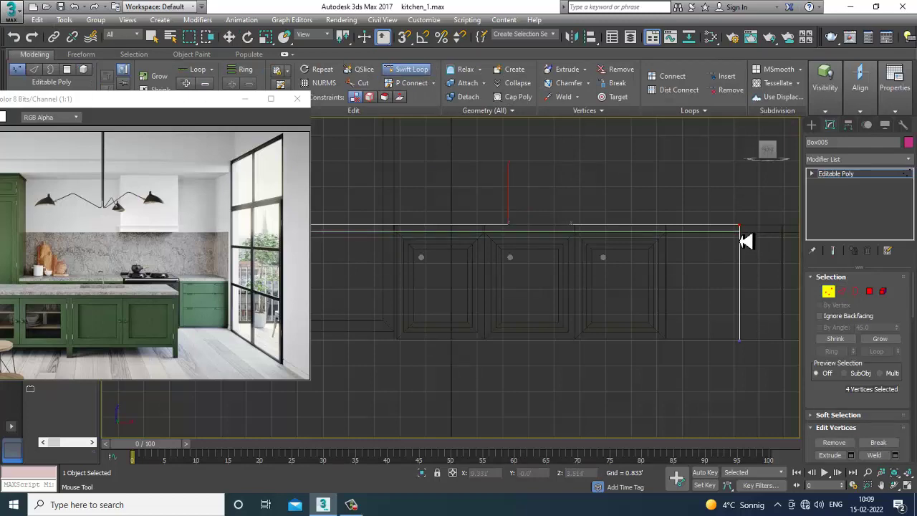
left_click(739, 235)
right_click(738, 258)
- Reduce the island's depth by moving its rear vertices away from the cabinets to about Y 5.39'
key("alt+w")
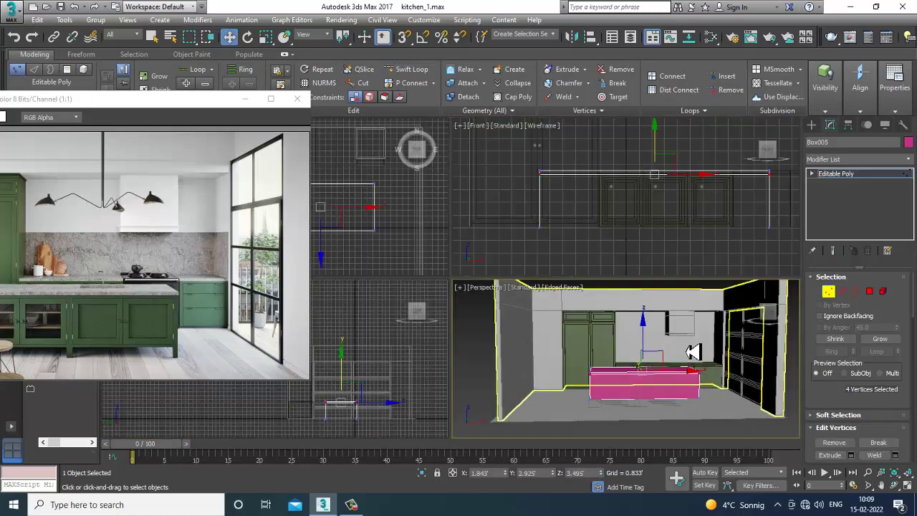
middle_click_drag(694, 352, 602, 338, "alt")
key("alt+w")
scroll(453, 347, "up", 3)
middle_click_drag(453, 347, 511, 389, "alt")
middle_click_drag(563, 343, 536, 318, "alt")
scroll(537, 317, "down", 2)
key("1")
key("1")
left_click_drag(418, 197, 496, 437)
left_click_drag(439, 309, 452, 312)
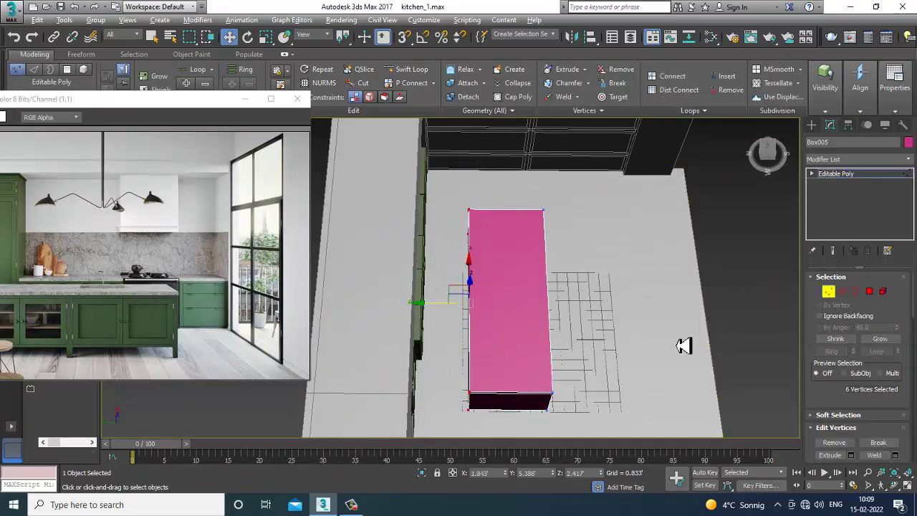
- Raise the island's lower vertices to about Z 0.5' to leave a gap above the floor
middle_click_drag(683, 346, 606, 285, "alt")
key("alt+w")
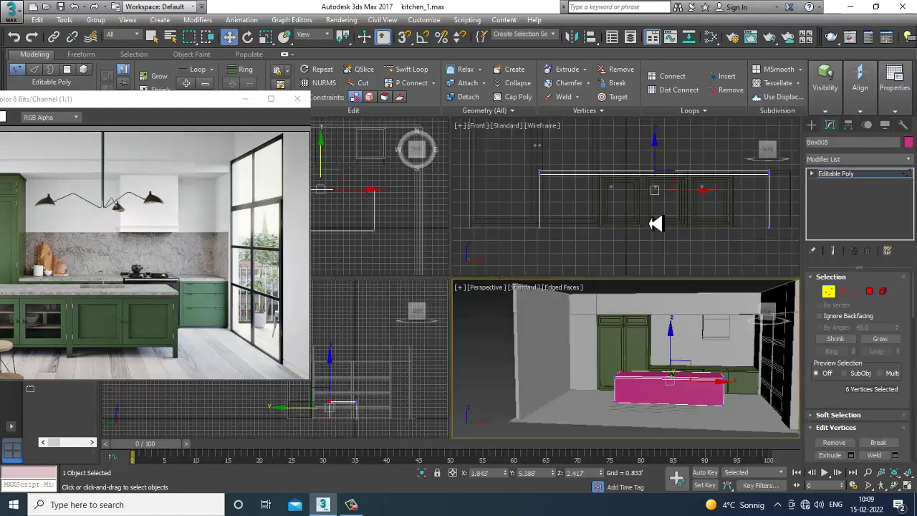
key("alt+w")
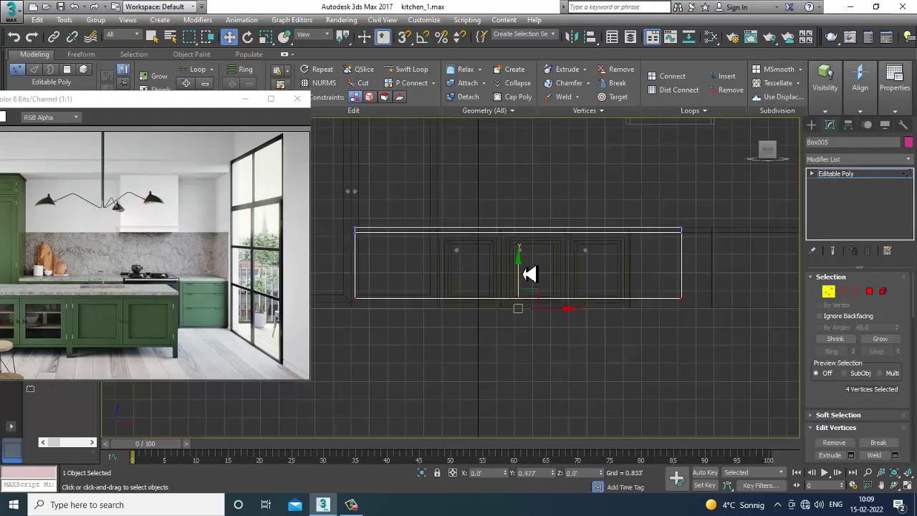
left_click_drag(529, 274, 530, 273)
key("alt+w")
middle_click(681, 340)
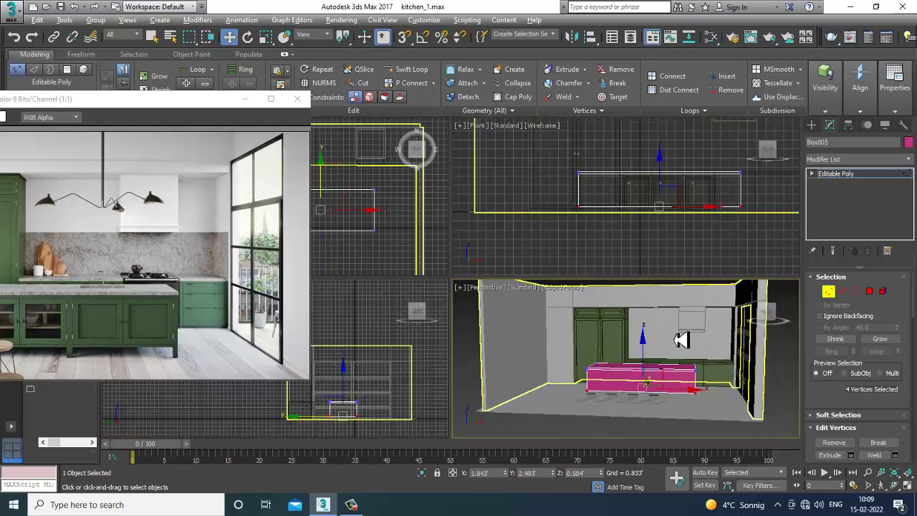
key("alt+w")
mouse_move(682, 339)
middle_mouse_down("alt")
mouse_move(540, 335)
mouse_move(579, 317)
mouse_move(615, 319)
middle_mouse_up("alt")
scroll(541, 335, "up", 3)
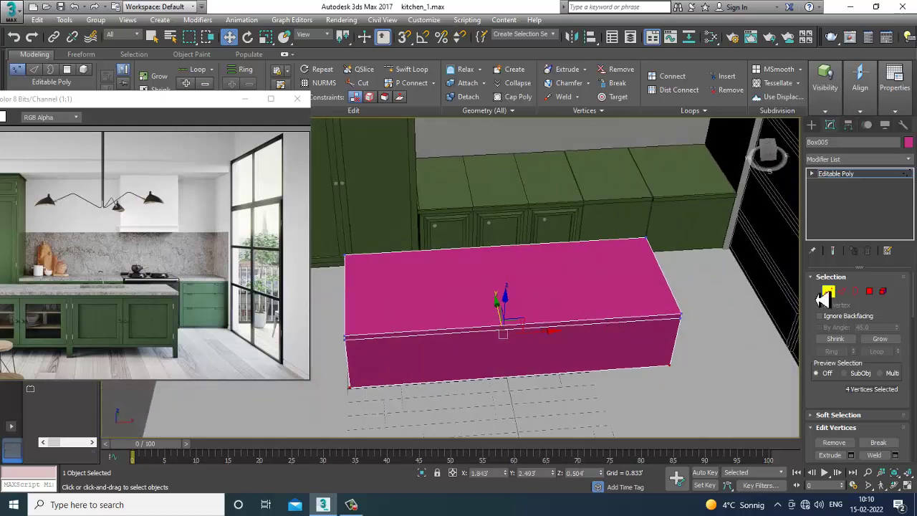
- Extrude the four side polygons of the island's countertop band outward 0.152' along their local normals
left_click(868, 293)
key("alt+w")
key("alt+w")
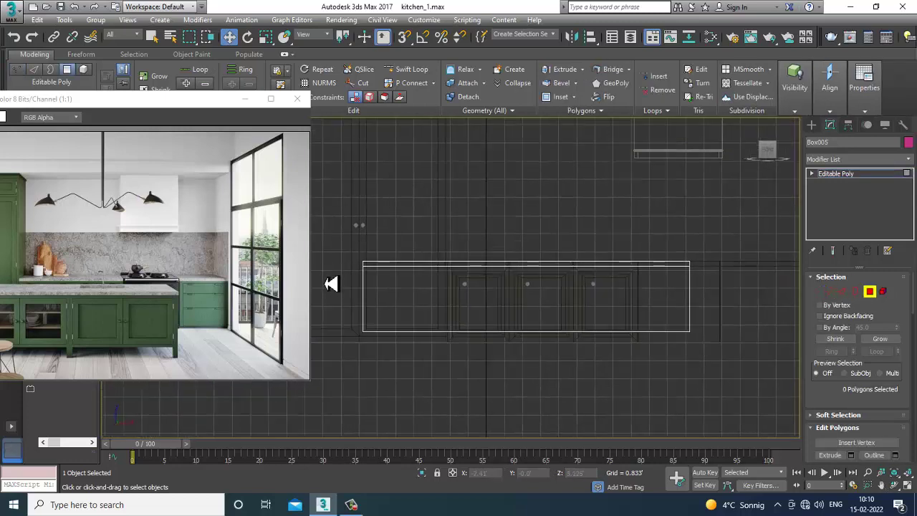
left_click_drag(711, 271, 711, 270)
key("alt+w")
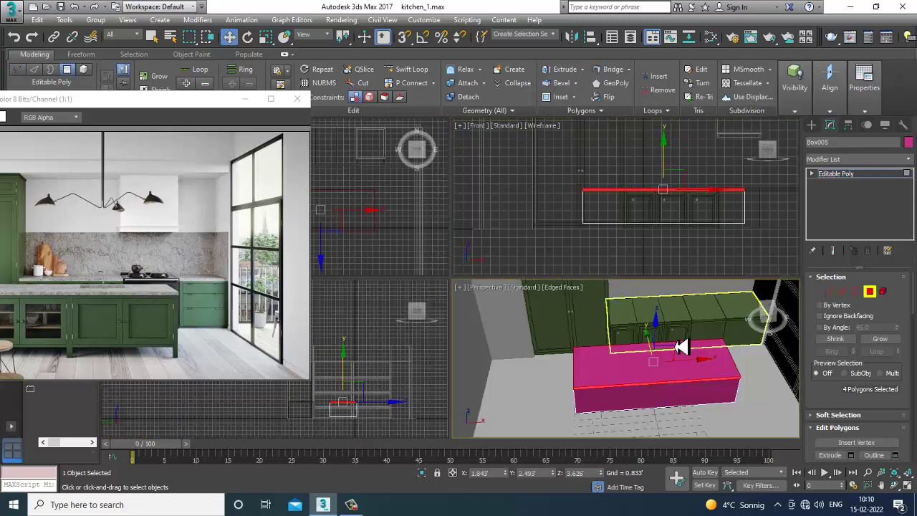
middle_click(677, 343)
key("alt+w")
middle_click_drag(677, 343, 565, 295, "alt")
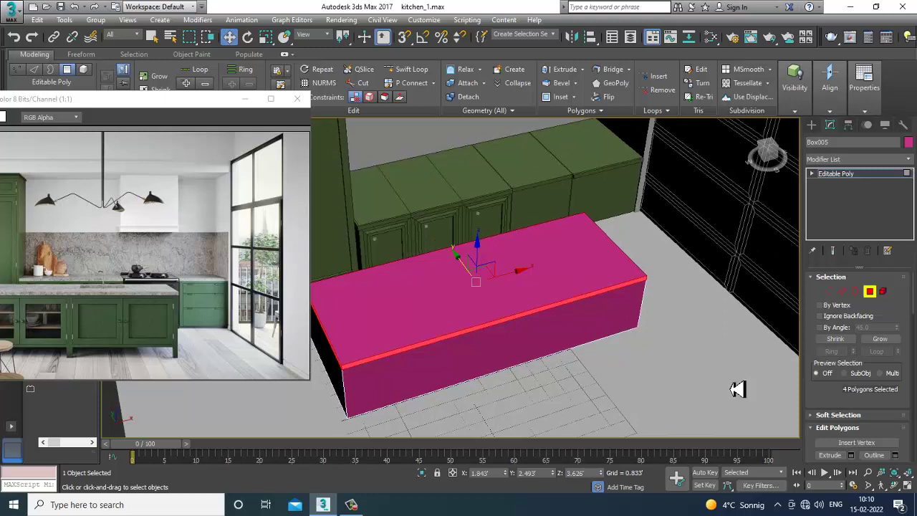
left_click(850, 455)
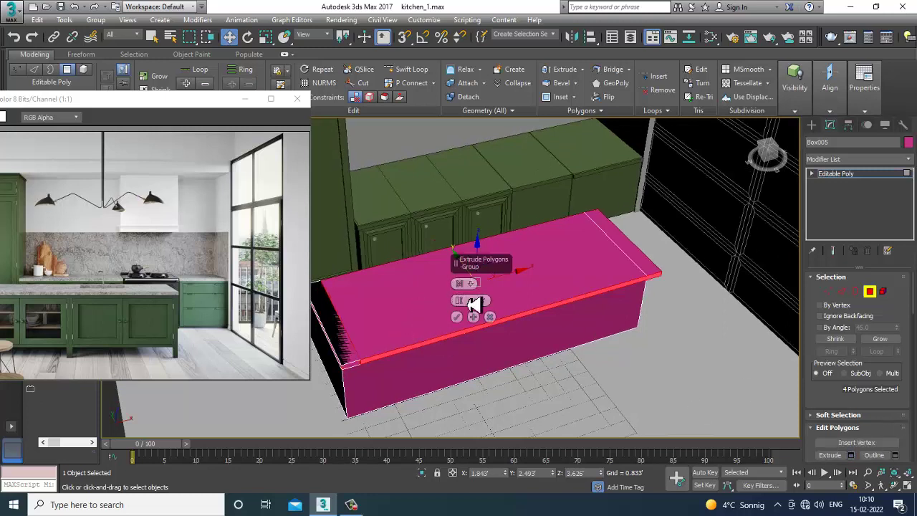
left_click(473, 285)
left_click(497, 307)
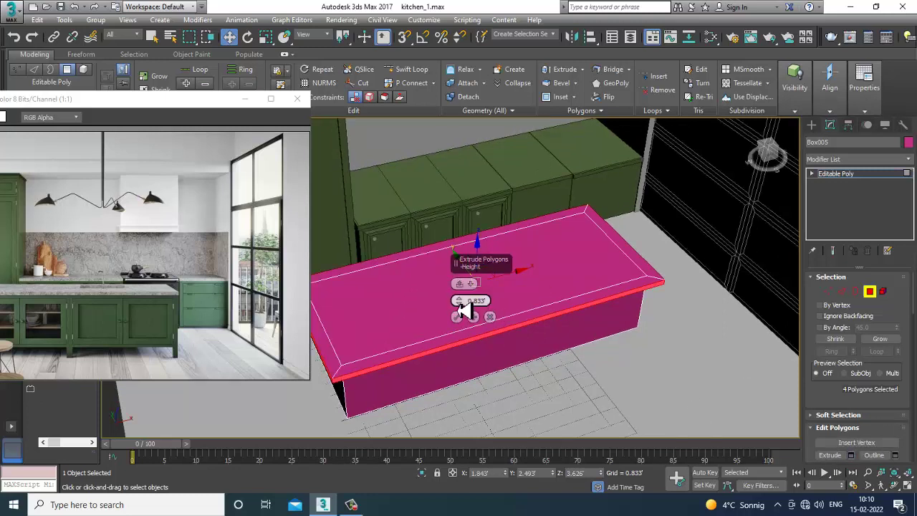
left_click_drag(462, 309, 477, 349)
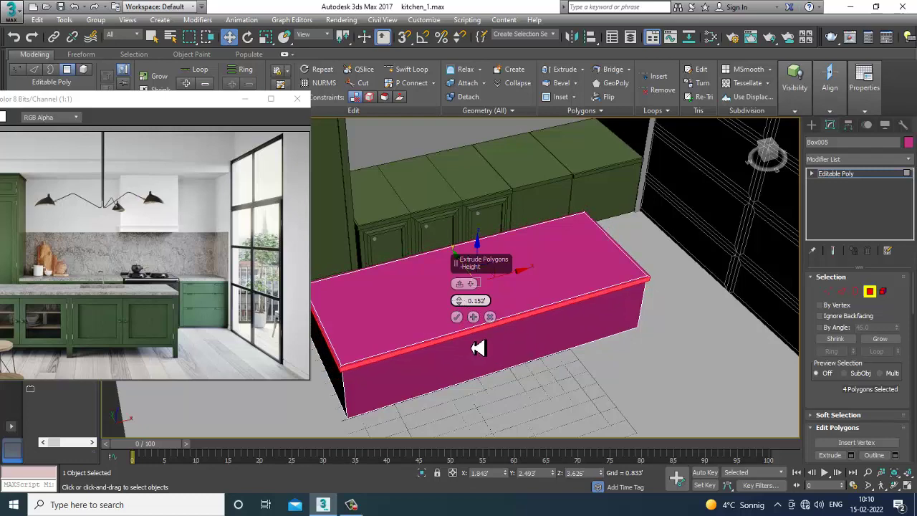
left_click(457, 318)
- Add a vertical Swift Loop slightly right of the island's middle in the front view
middle_click_drag(518, 320, 581, 270, "alt")
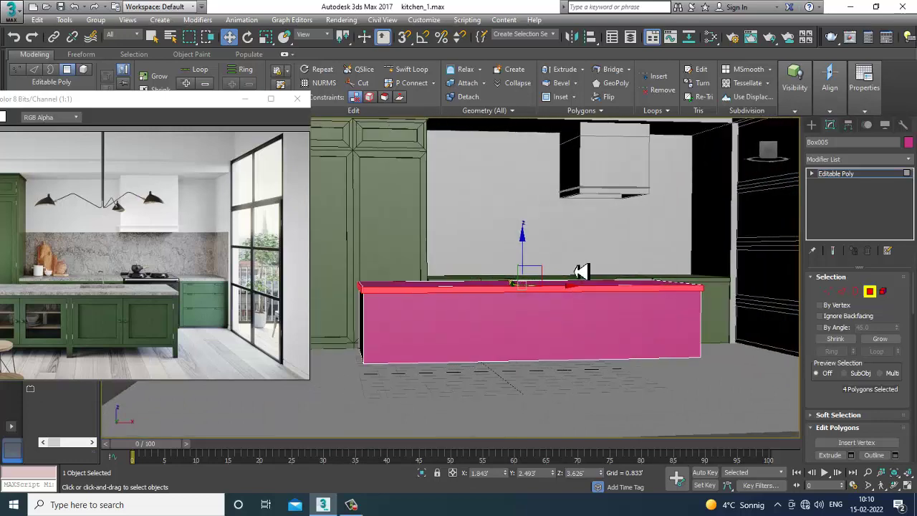
left_click(406, 69)
scroll(389, 280, "up", 3)
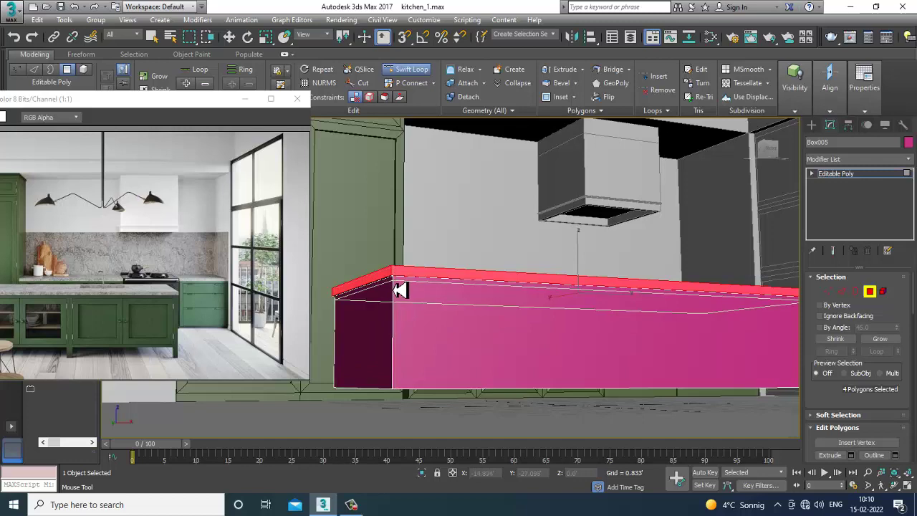
middle_click_drag(399, 288, 496, 306, "alt")
key("alt+w")
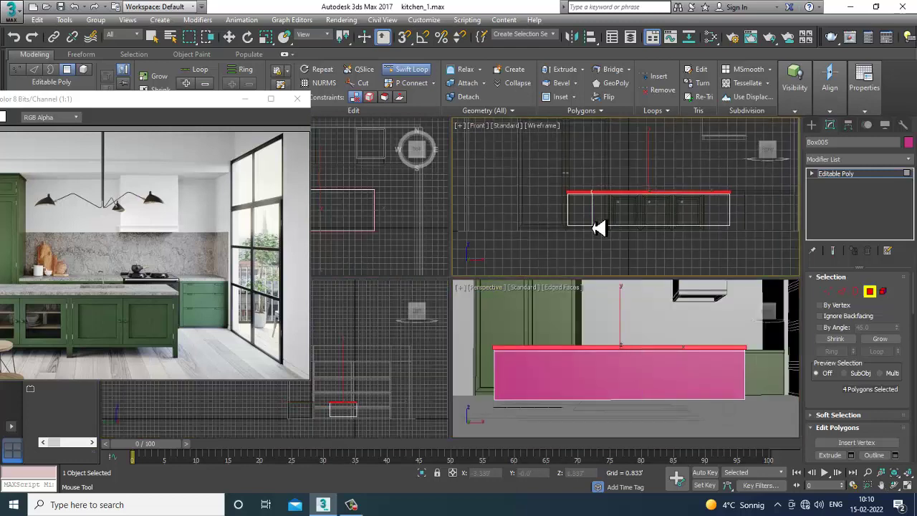
key("alt+w")
left_click(454, 287)
scroll(497, 268, "down", 4)
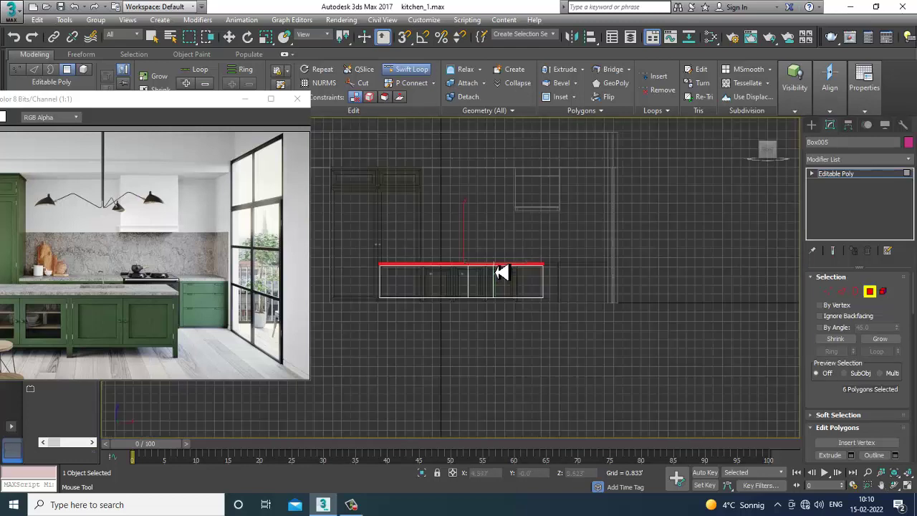
- Widen the island by moving its left-end vertices outward, and shift the middle vertical loop to about X 0.678'
left_click_drag(85, 106, 135, 101)
middle_click_drag(563, 267, 594, 268)
key("w")
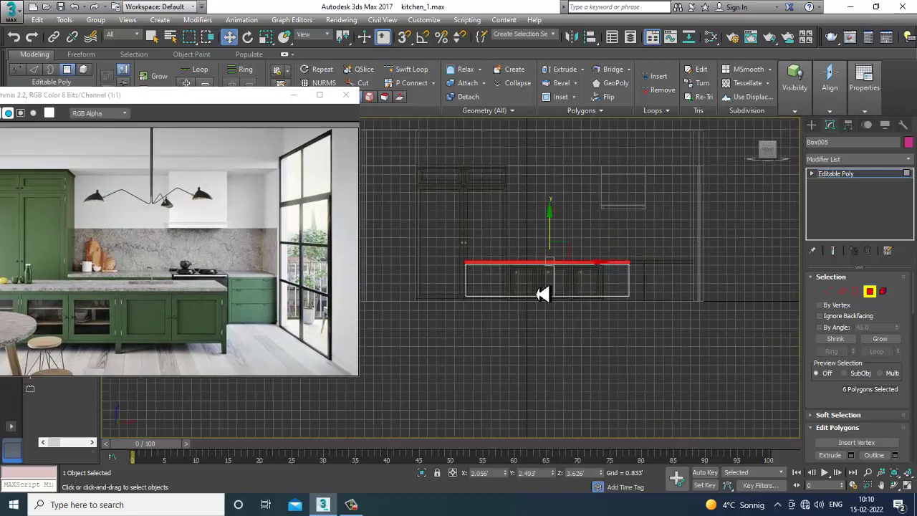
middle_click_drag(529, 275, 583, 273)
left_click_drag(150, 101, 234, 101)
middle_click_drag(660, 260, 673, 259)
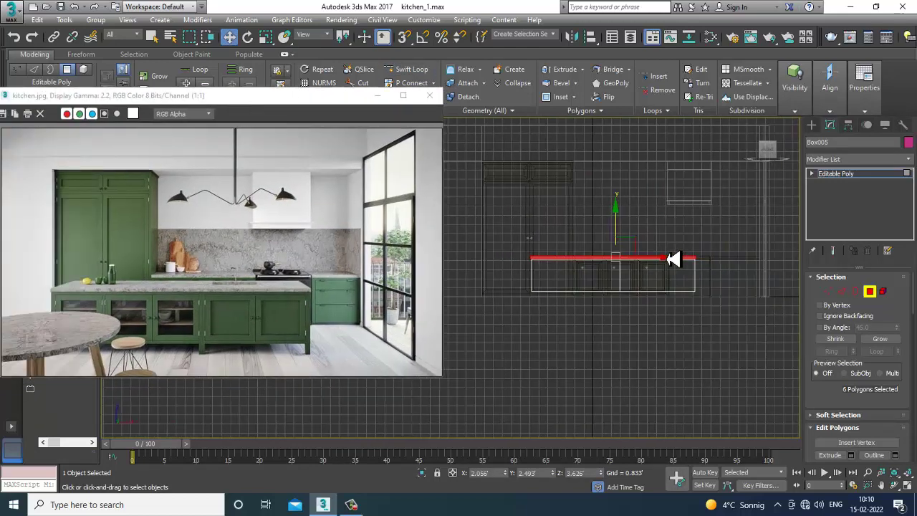
key("1")
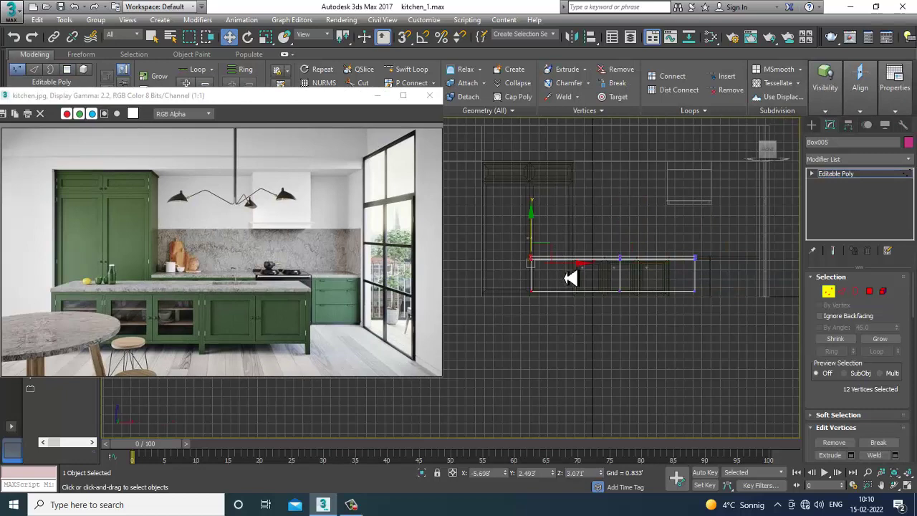
middle_click_drag(693, 280, 649, 275)
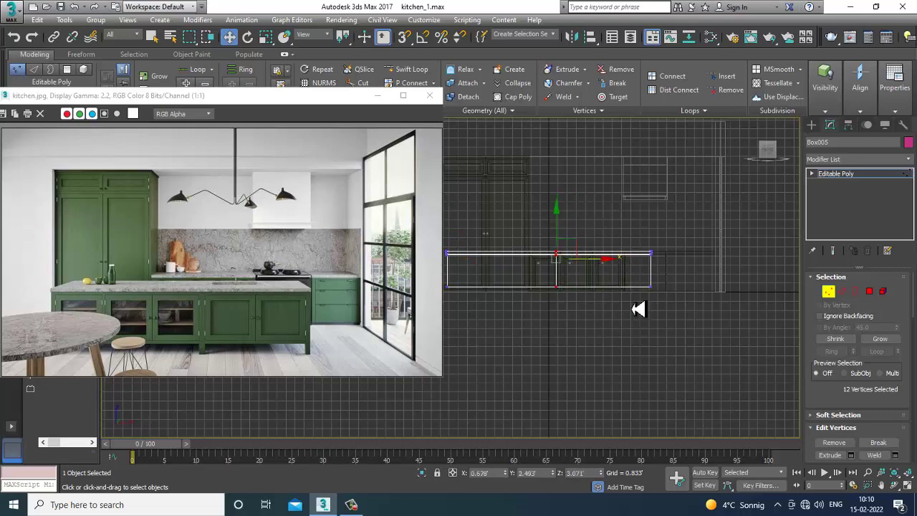
- Add two closely spaced vertical Swift Loops midway along the island's right half, one at about X 5.384'
key("alt+w")
middle_click(682, 363)
key("alt+w")
middle_click_drag(597, 293, 628, 305, "alt")
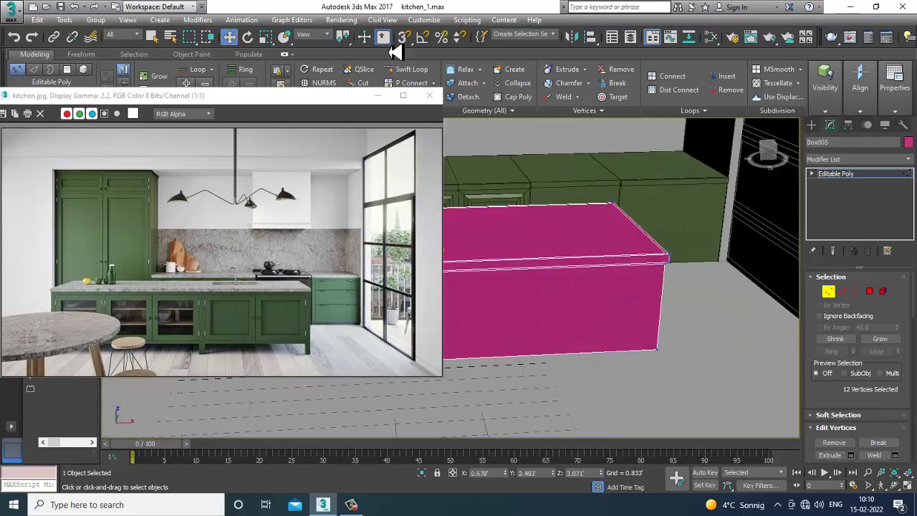
left_click(412, 74)
middle_click_drag(677, 284, 617, 271, "alt")
key("alt+w")
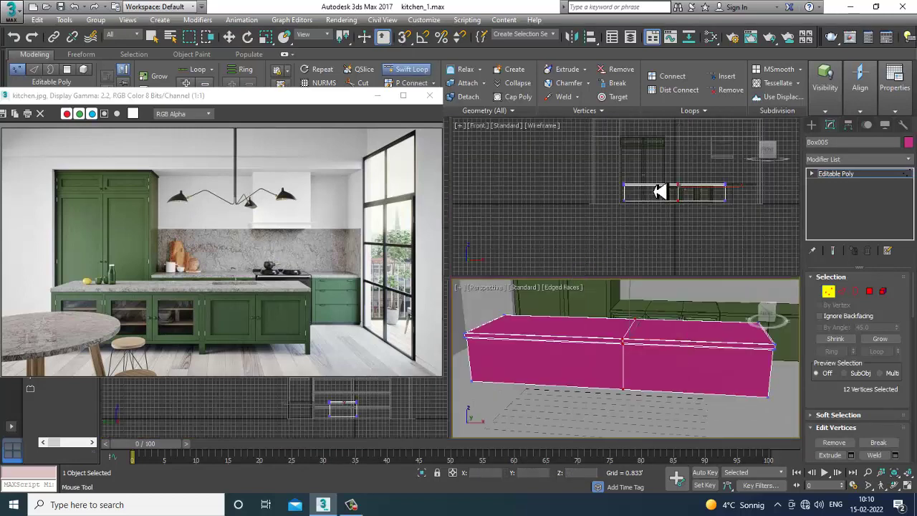
key("alt+w")
scroll(544, 272, "up", 3)
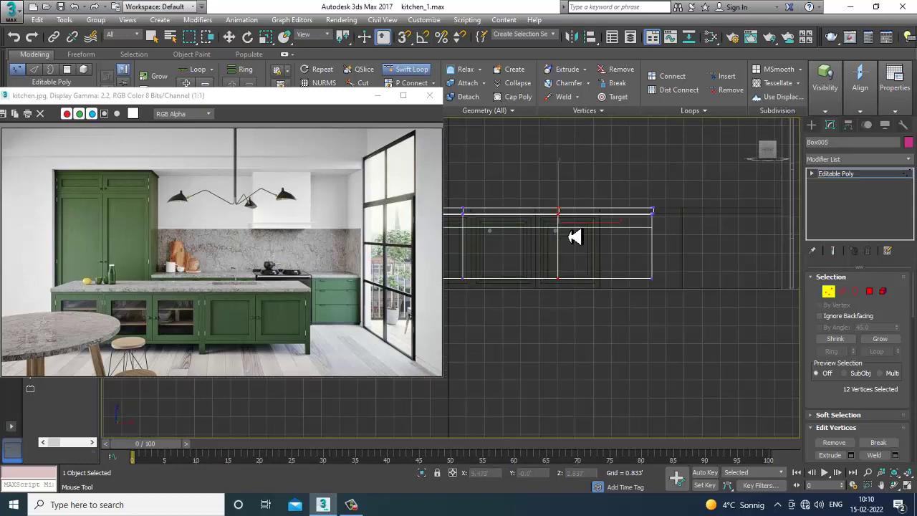
key("w")
scroll(573, 230, "up", 5)
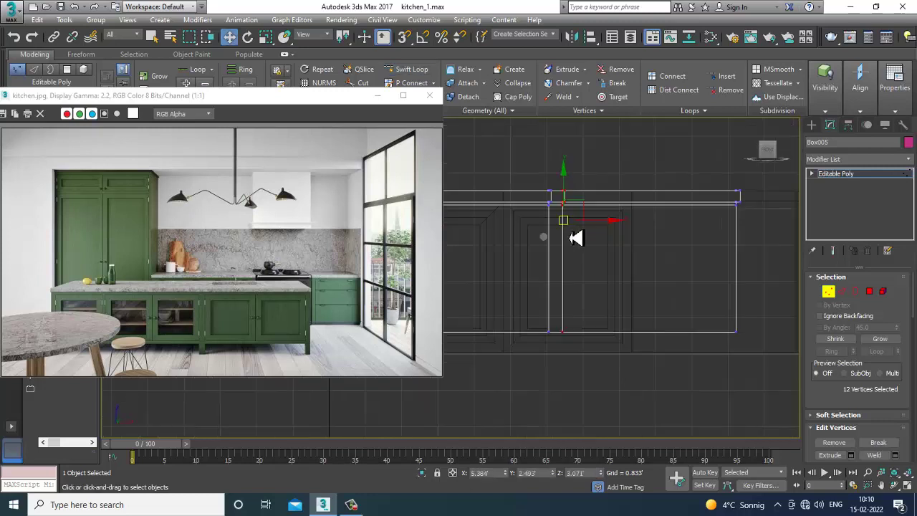
- Straighten the two close vertical loops in the island's right half by scaling each one's vertices flat along X
left_click_drag(553, 175, 587, 355)
key("r")
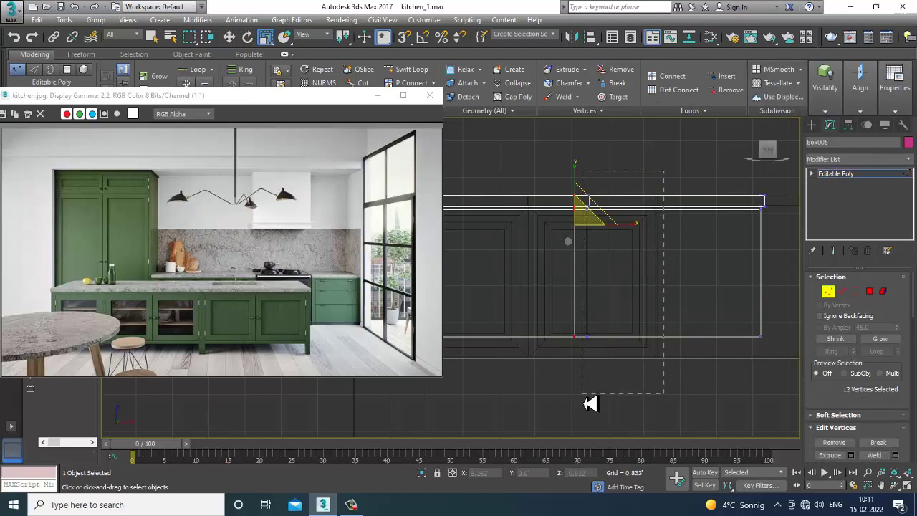
left_click_drag(589, 403, 588, 400)
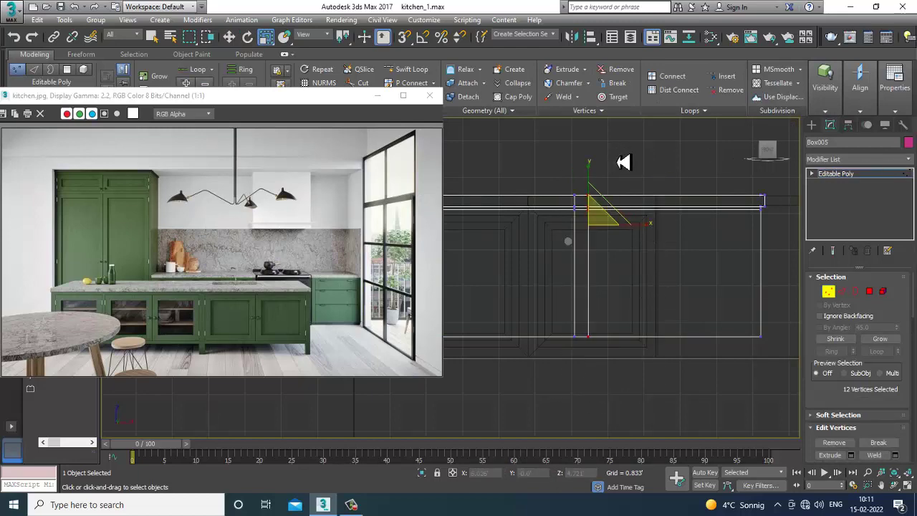
key("alt+w")
right_click(612, 358)
key("alt+w")
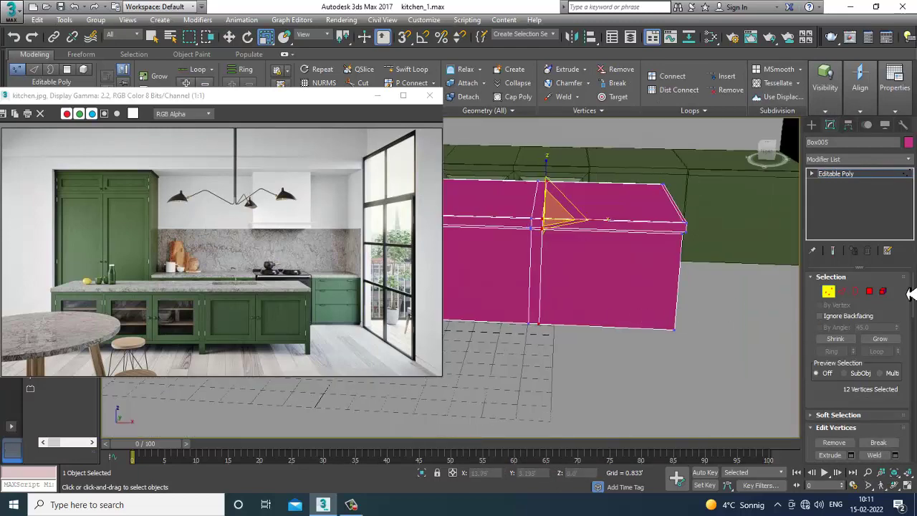
- Add a vertical Swift Loop close to the island's right end
left_click(870, 292)
middle_click_drag(668, 296, 701, 262, "alt")
left_click(619, 287)
left_click(499, 287, "ctrl")
key("w")
left_click(411, 70)
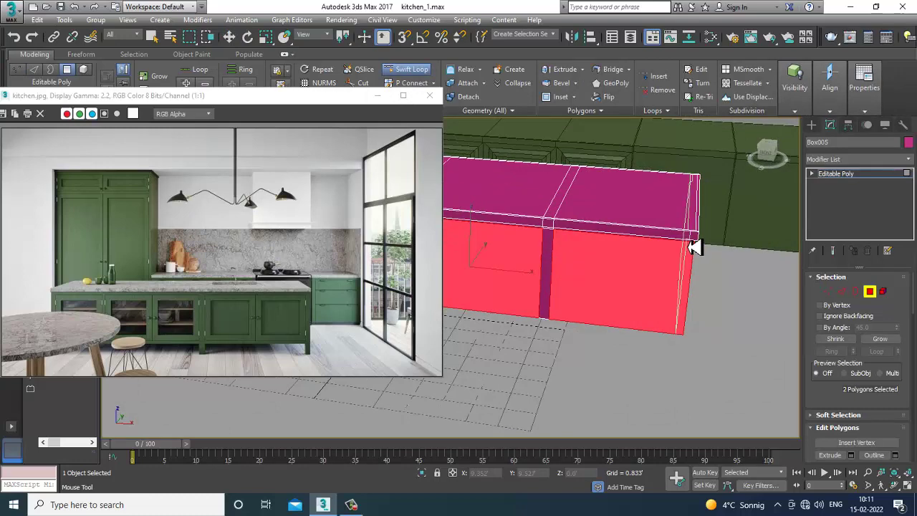
left_click(690, 246)
- Isolate the island and add lengthwise Swift Loops close to its front and rear faces
key("alt+w")
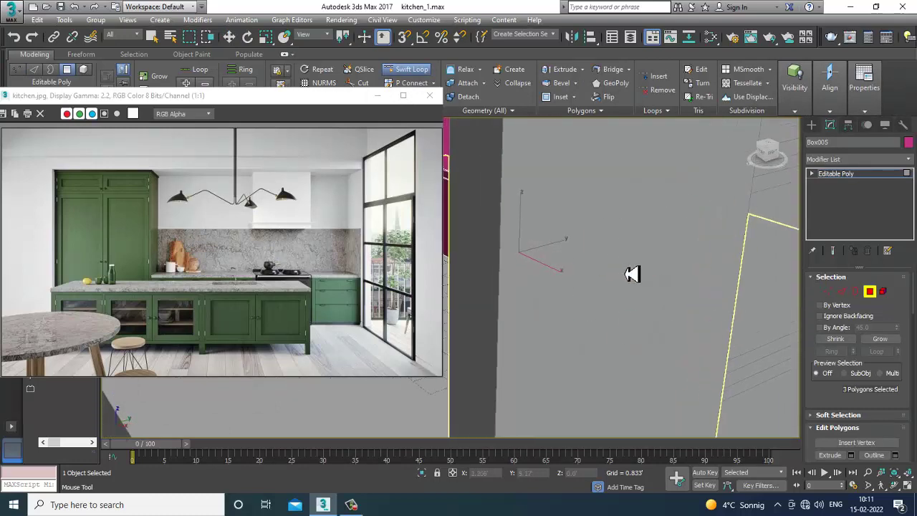
key("alt+q")
middle_click_drag(630, 344, 666, 320, "alt")
key("alt+w")
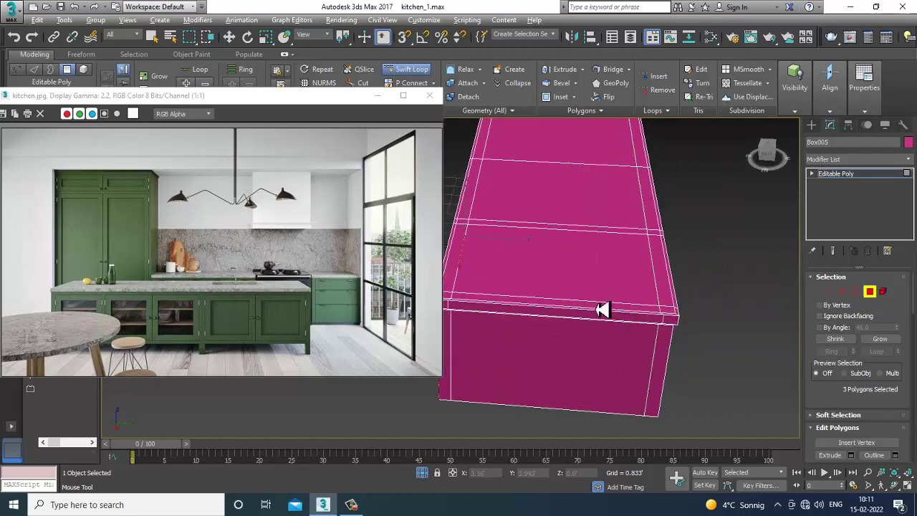
- Add Swift Loops across the island's left half, beside the middle loop and close to the left end to complete the narrow strips
middle_click_drag(602, 309, 525, 326, "alt")
middle_click_drag(569, 308, 647, 323, "alt")
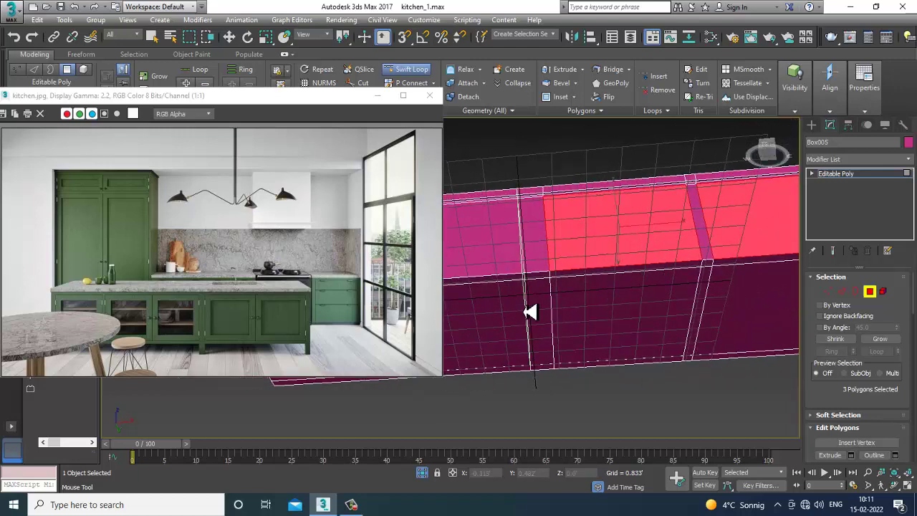
middle_click_drag(529, 312, 553, 283, "alt")
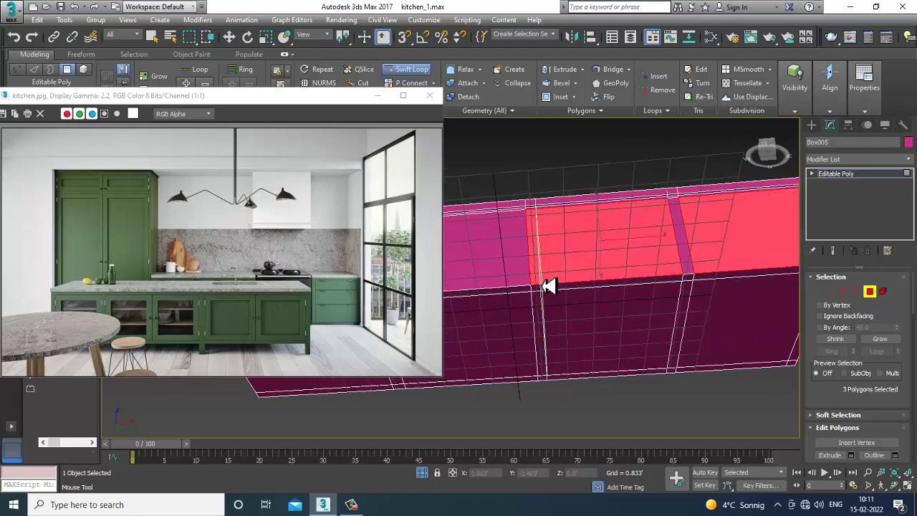
left_click(542, 286)
middle_click_drag(556, 290, 712, 283)
middle_click_drag(533, 302, 712, 293)
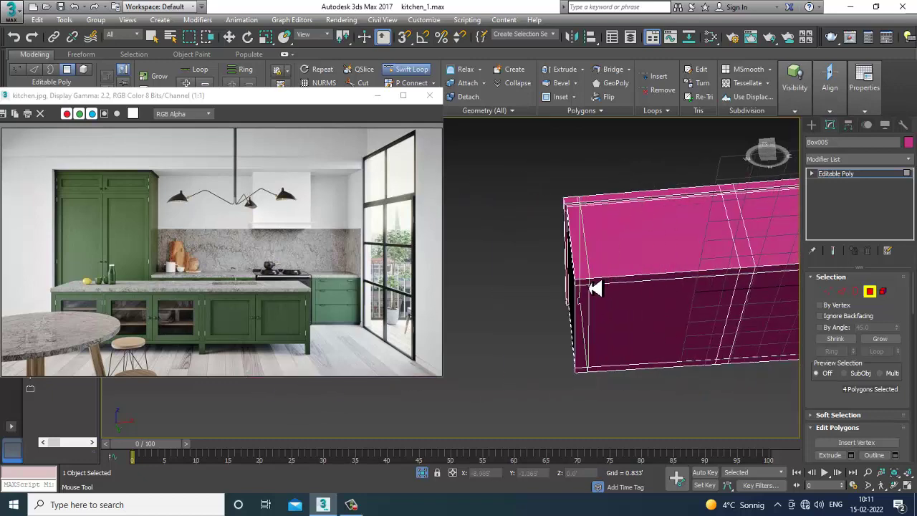
middle_click_drag(587, 288, 593, 317, "alt")
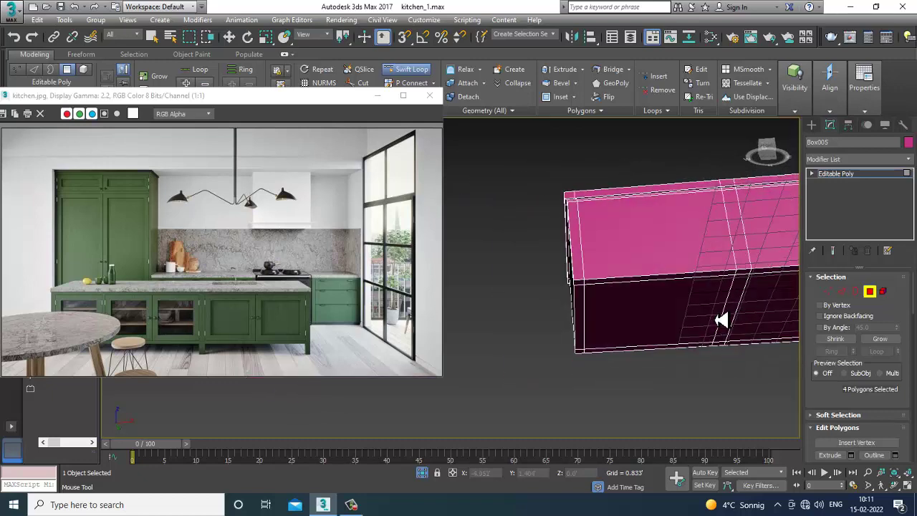
middle_click_drag(716, 316, 563, 291)
right_click(564, 292)
- Extrude the eight small underside squares at both ends, the middle and the left-half strip downward to form the island's legs
scroll(564, 292, "down", 5)
middle_click_drag(726, 305, 550, 307)
middle_click_drag(550, 293, 609, 280)
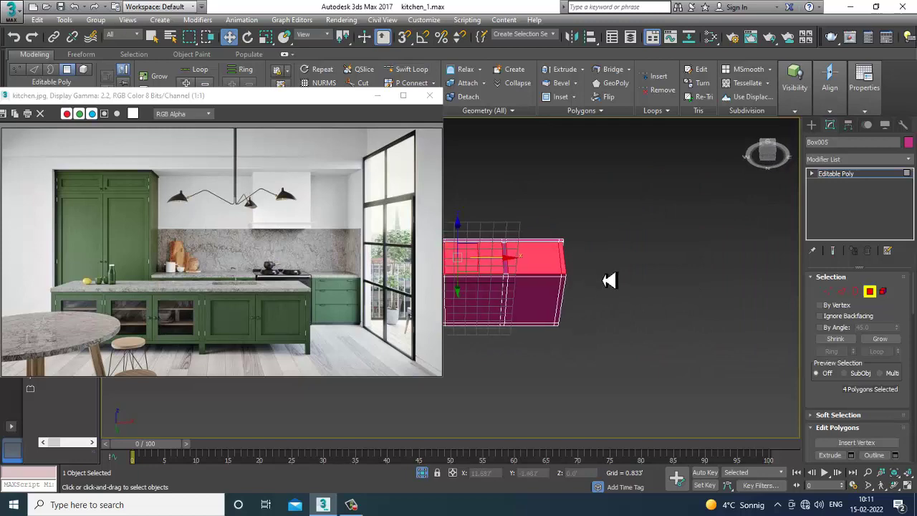
scroll(609, 280, "up", 5)
middle_click_drag(551, 275, 886, 311)
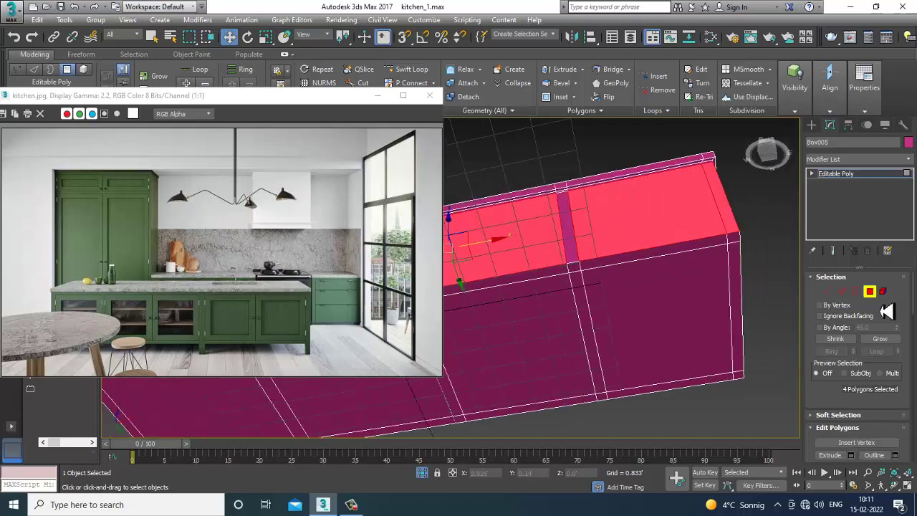
left_click(738, 251)
left_click(739, 376, "ctrl")
middle_click_drag(536, 313, 661, 286)
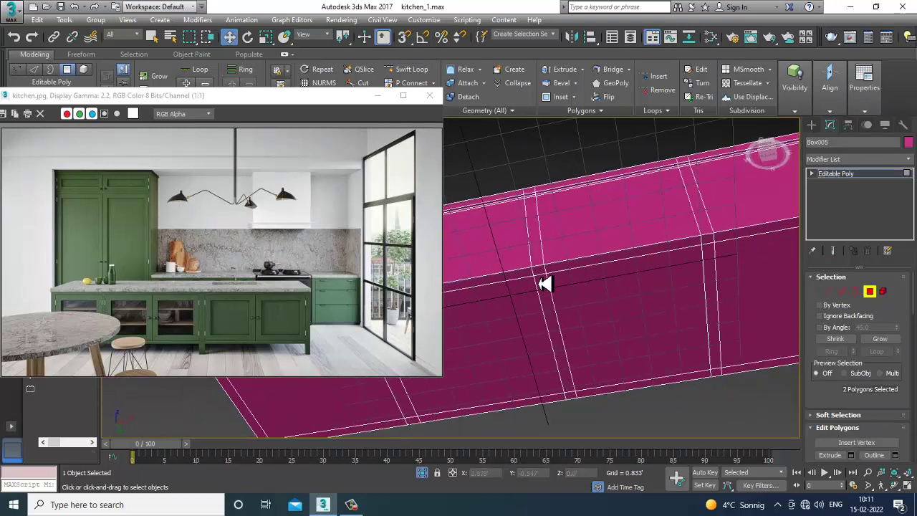
middle_click_drag(534, 356, 664, 330)
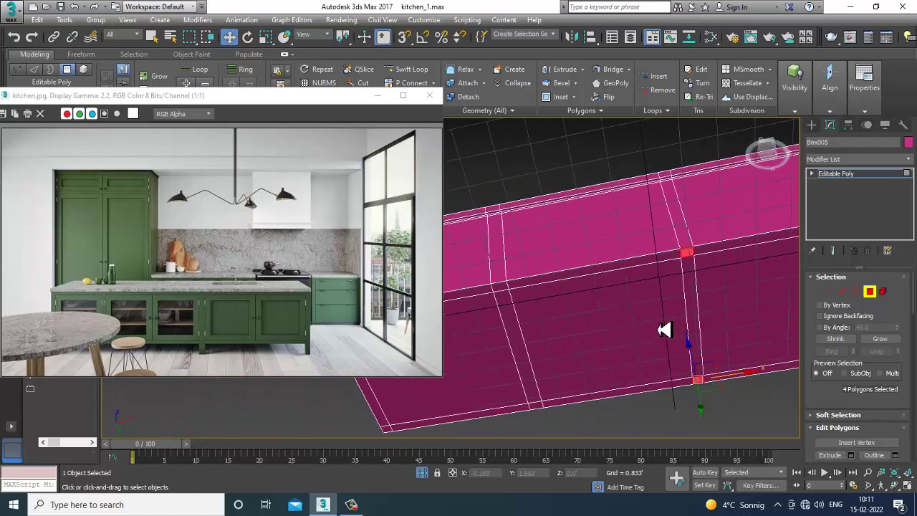
middle_click_drag(585, 330, 636, 307, "alt")
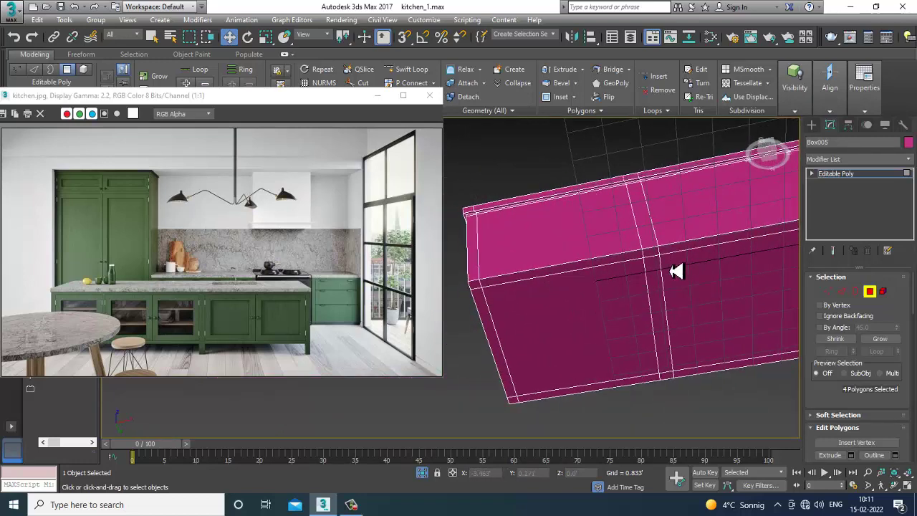
left_click(670, 386, "ctrl")
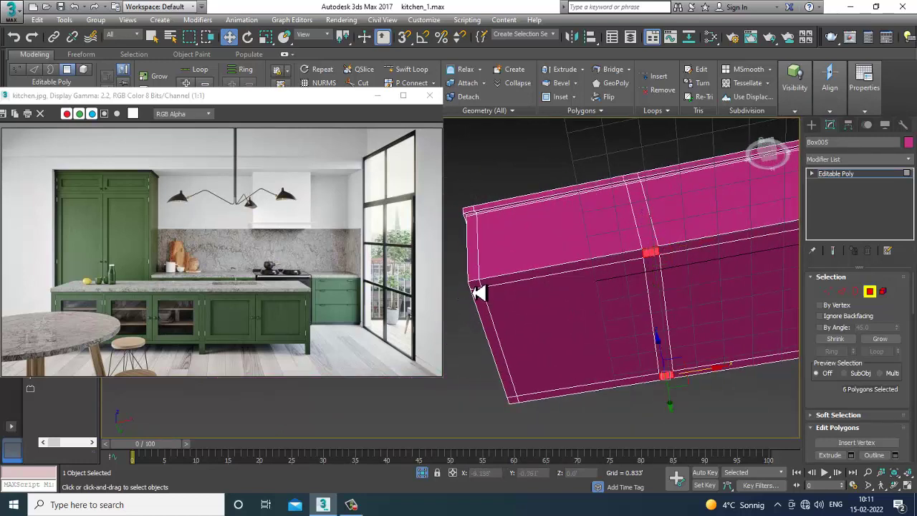
left_click(474, 286, "ctrl")
left_click(513, 401, "ctrl")
scroll(642, 363, "down", 4)
middle_click_drag(642, 361, 609, 363, "alt")
left_click(850, 454)
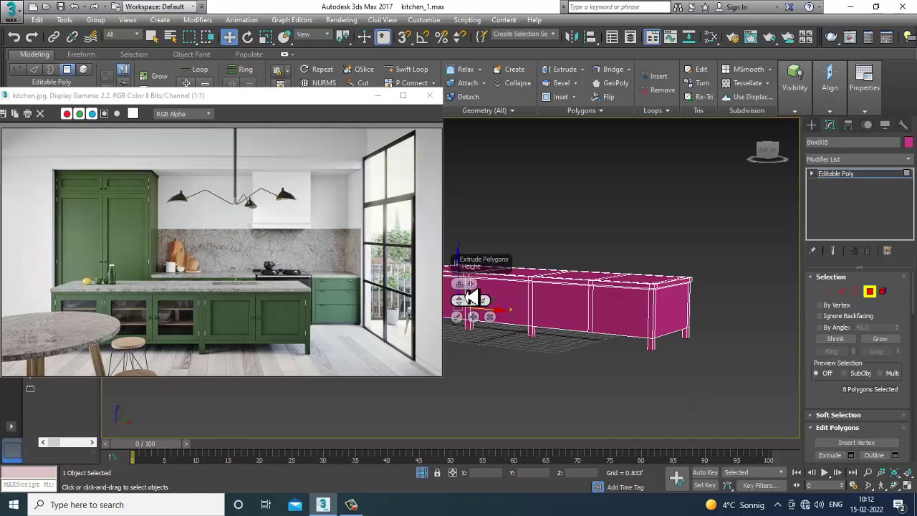
left_click(457, 317)
- End the isolation and raise all of the island's vertices to about Z 2.566' in the front view
right_click(645, 198)
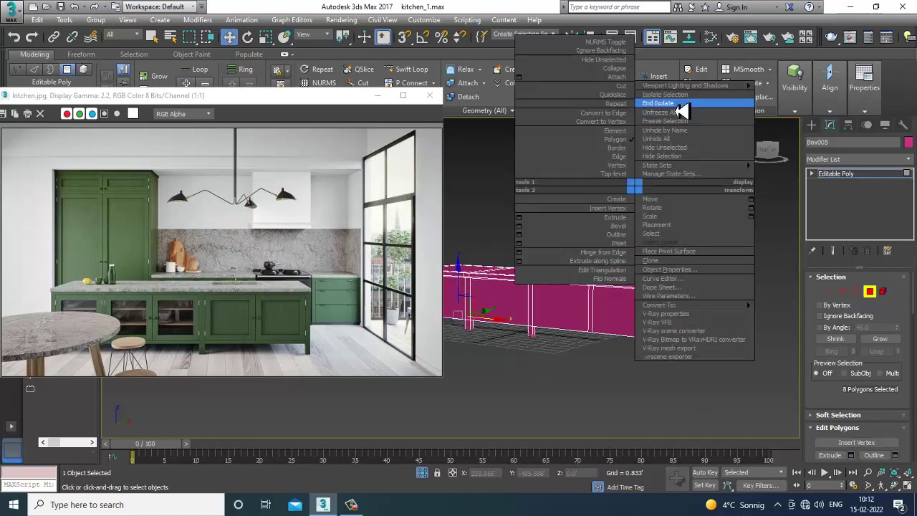
left_click(680, 107)
key("alt+w")
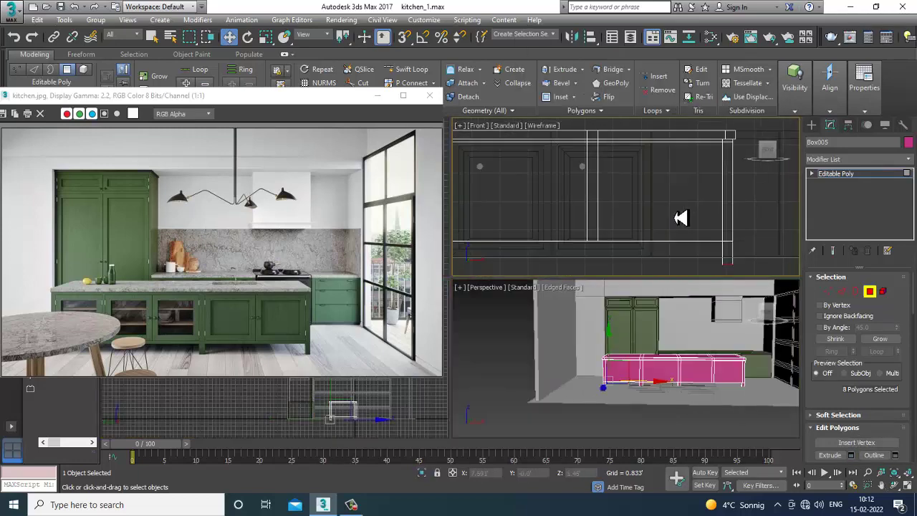
key("alt+w")
scroll(747, 270, "down", 5)
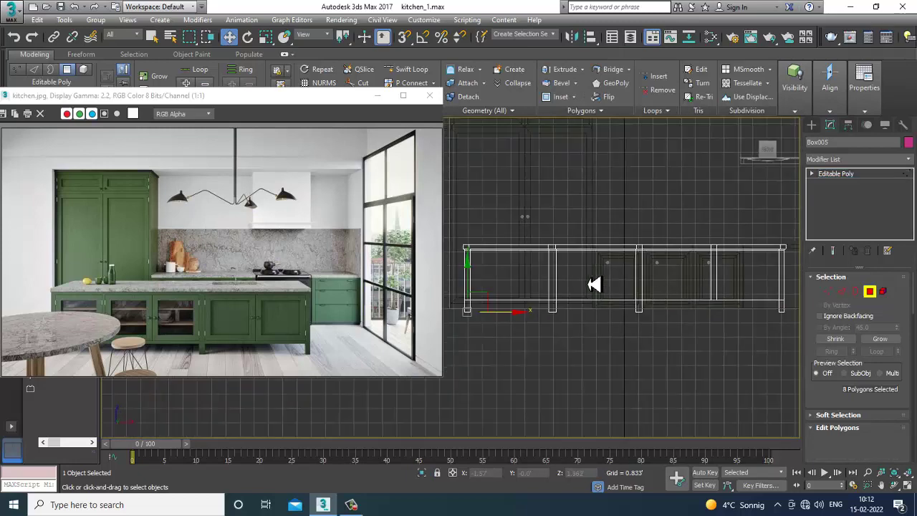
key("1")
scroll(482, 248, "down", 2)
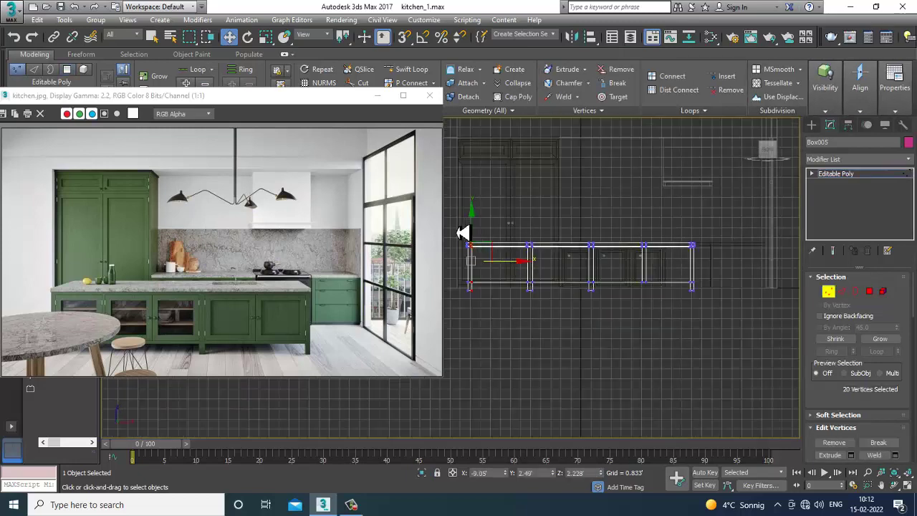
key("ctrl+a")
scroll(611, 262, "up", 3)
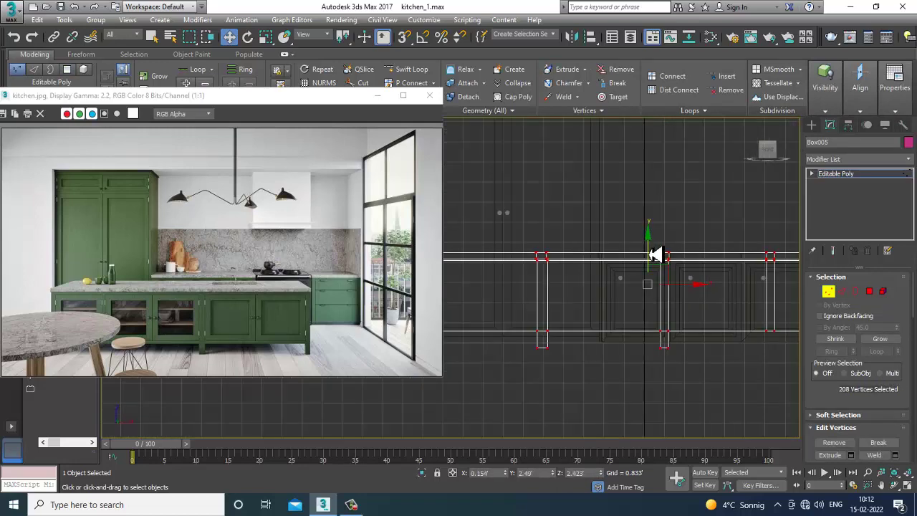
left_click_drag(648, 252, 648, 249)
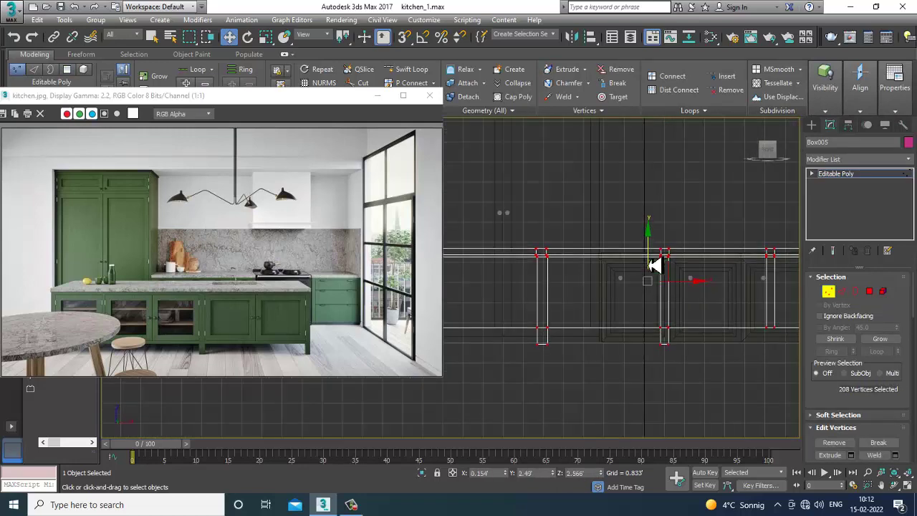
- Raise the bottom vertices of the island's legs to about Z -0.008' to meet the floor, and check the legs in perspective
scroll(666, 286, "down", 3)
left_click_drag(806, 314, 806, 313)
scroll(600, 284, "up", 4)
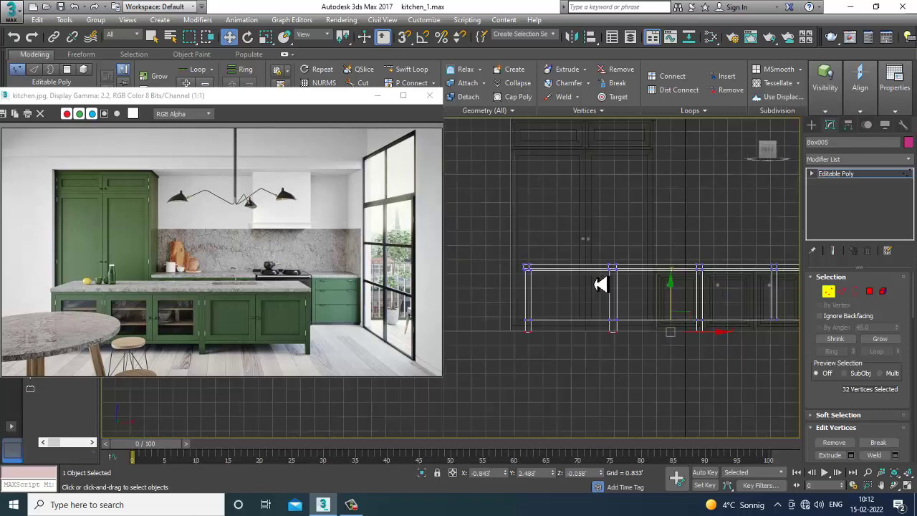
middle_click_drag(752, 347, 648, 301)
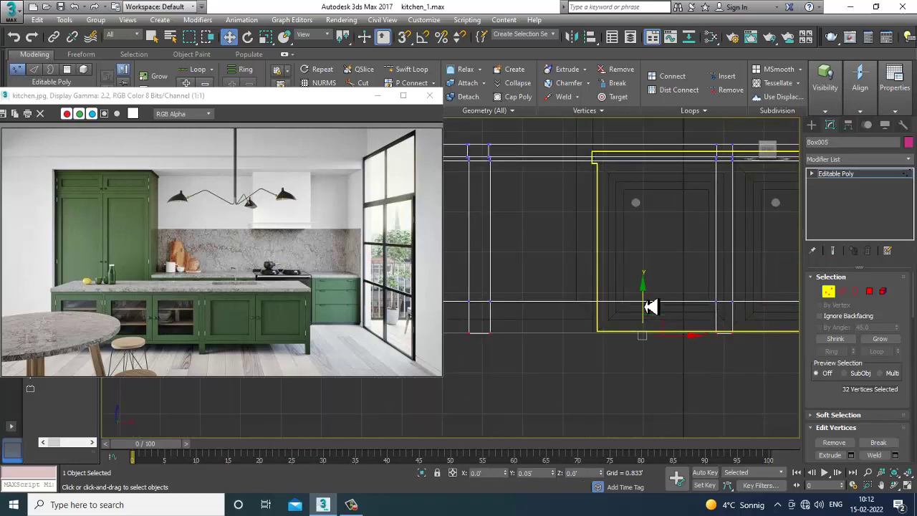
key("alt+w")
middle_click(706, 374)
key("alt+w")
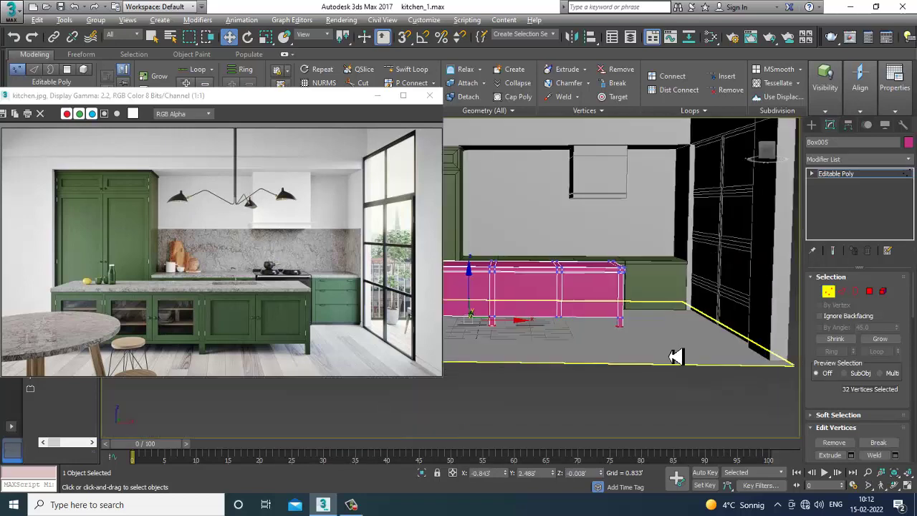
scroll(659, 361, "up", 4)
middle_click_drag(659, 361, 643, 345, "alt")
scroll(544, 343, "up", 3)
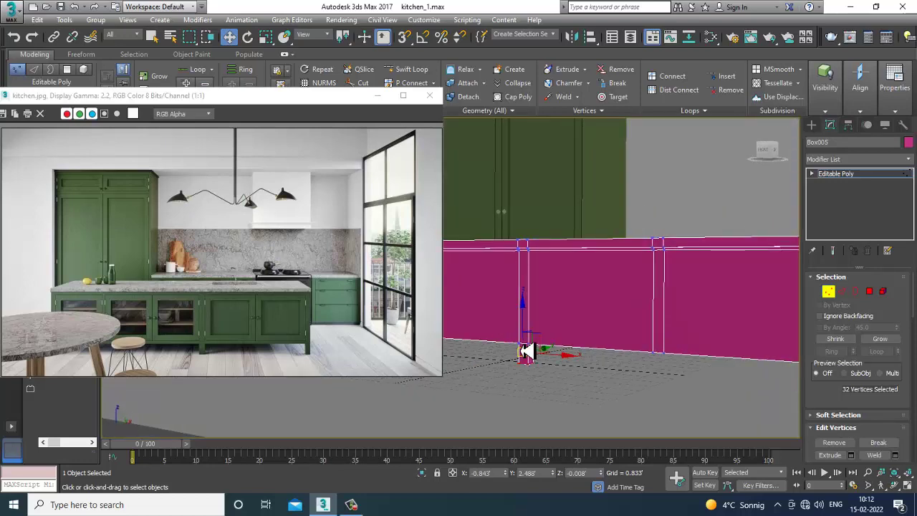
- Inset the two front panel faces on the island's right half to form framed door panels
scroll(634, 334, "down", 5)
middle_click_drag(635, 334, 807, 322, "alt")
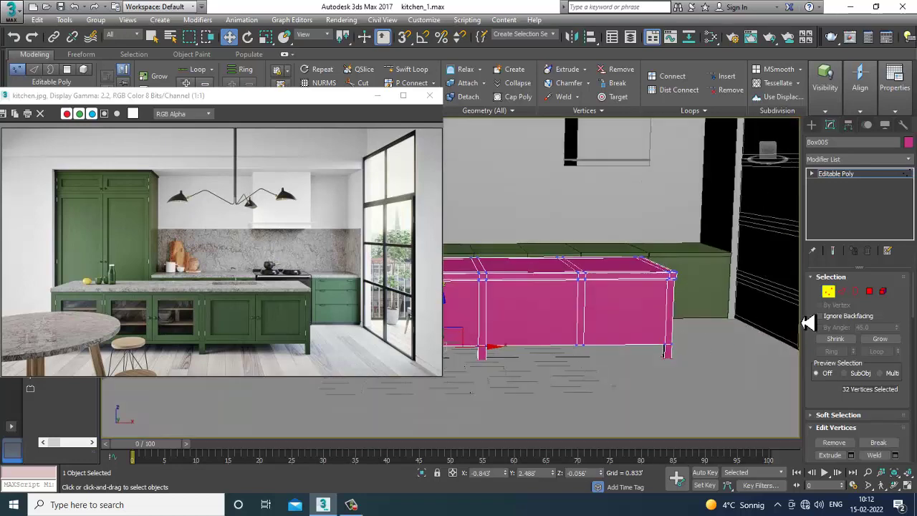
left_click(869, 291)
middle_click_drag(583, 282, 614, 322, "alt")
left_click(614, 322)
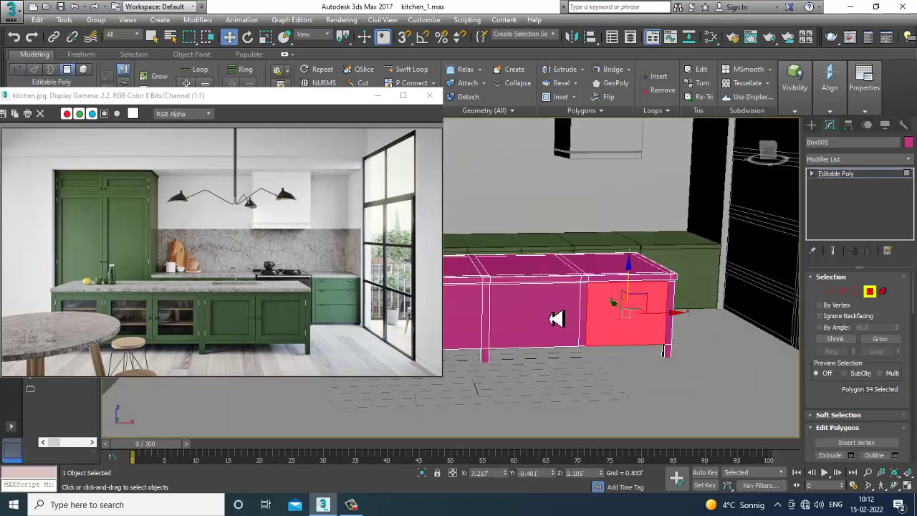
left_click(566, 320, "ctrl")
scroll(586, 320, "up", 3)
scroll(828, 403, "down", 2)
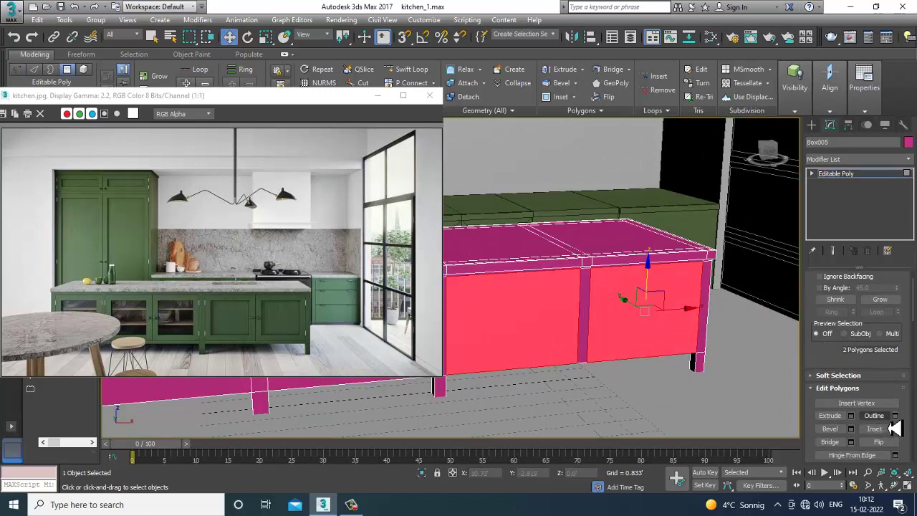
left_click(896, 430)
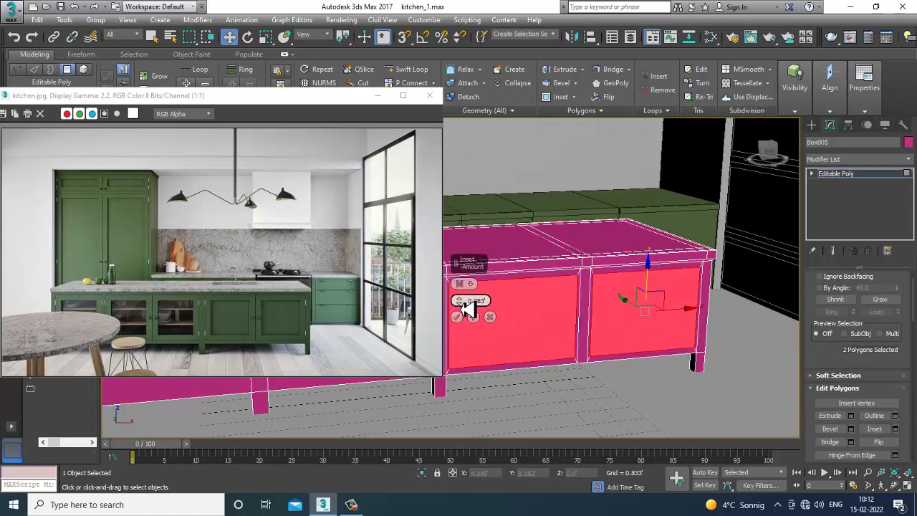
left_click_drag(463, 305, 466, 300)
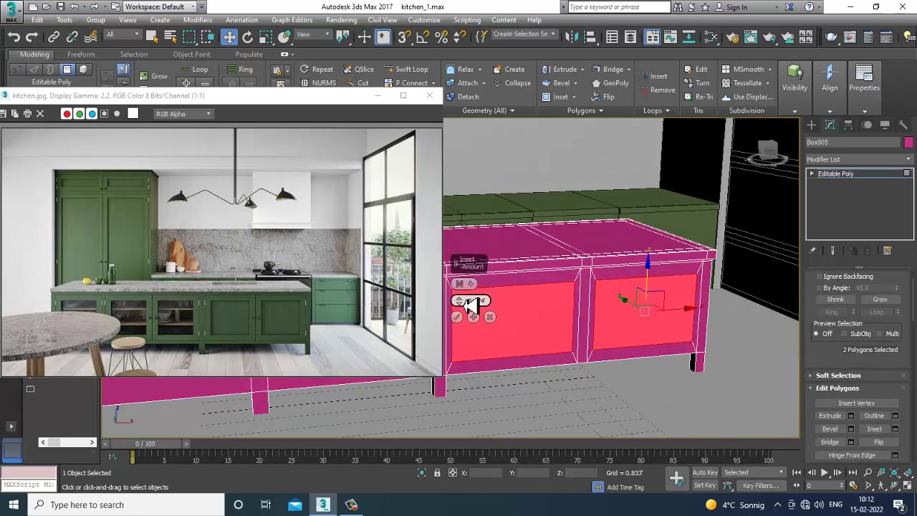
left_click(457, 317)
- Extrude the two inset panel faces inward with a height of about -0.067'
middle_click_drag(666, 326, 716, 355, "alt")
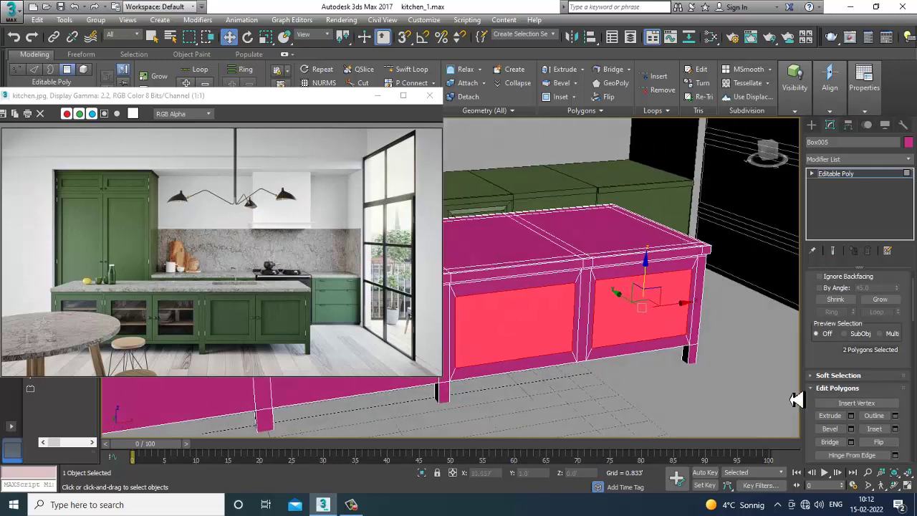
left_click(851, 416)
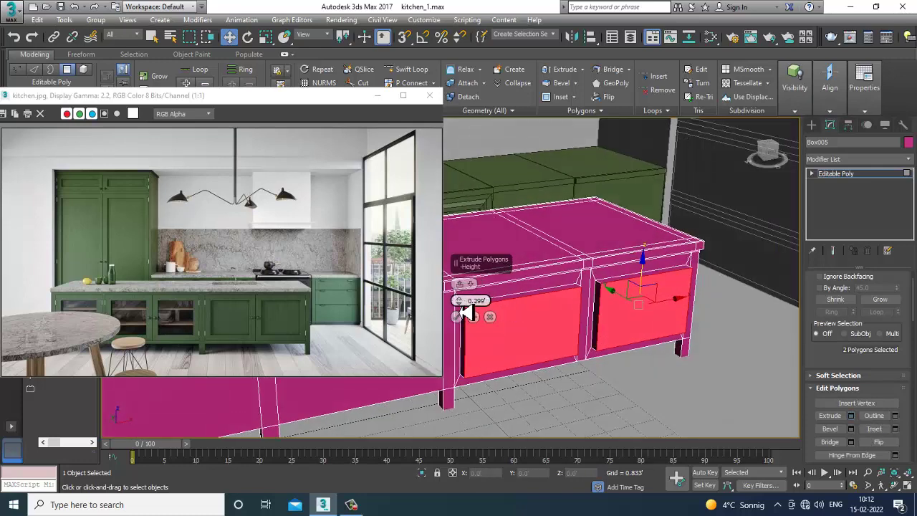
left_click_drag(464, 313, 476, 329)
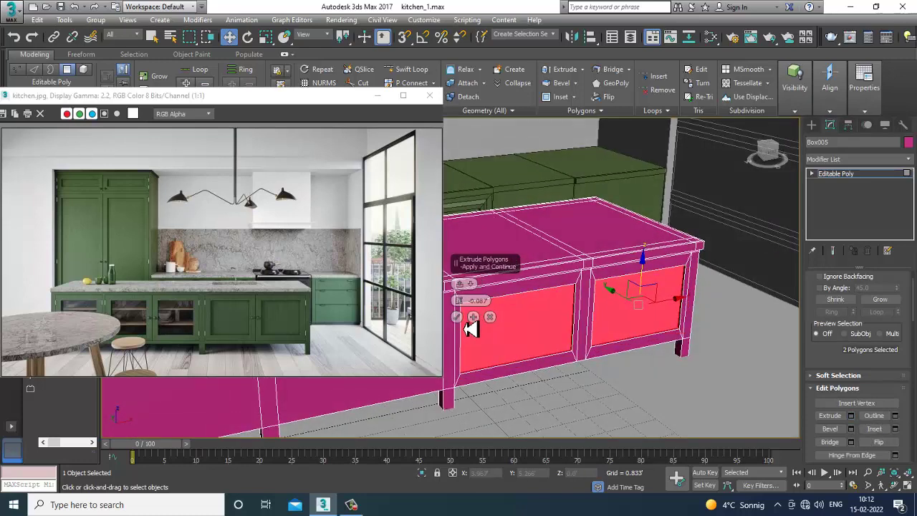
left_click(456, 316)
- Add a Swift Loop across the island close beside the middle strip's edge
middle_click_drag(466, 322, 642, 288, "alt")
scroll(653, 294, "up", 6)
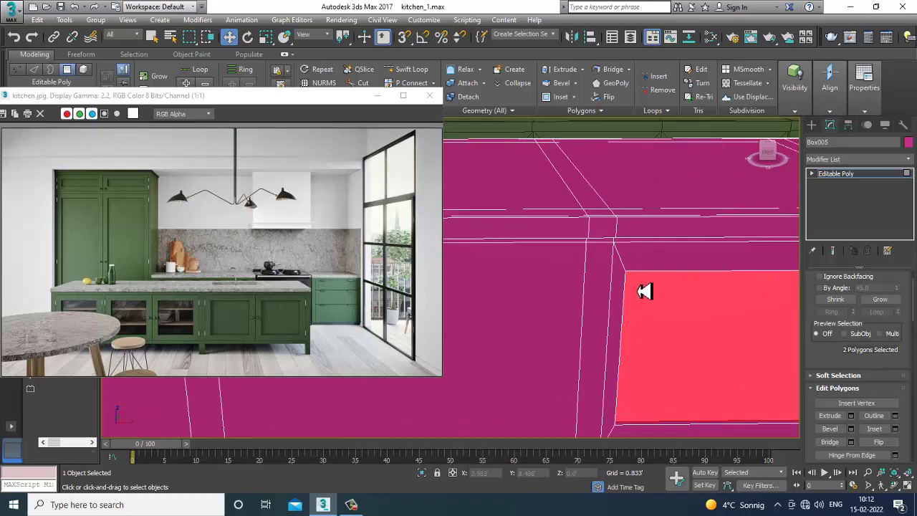
left_click(423, 75)
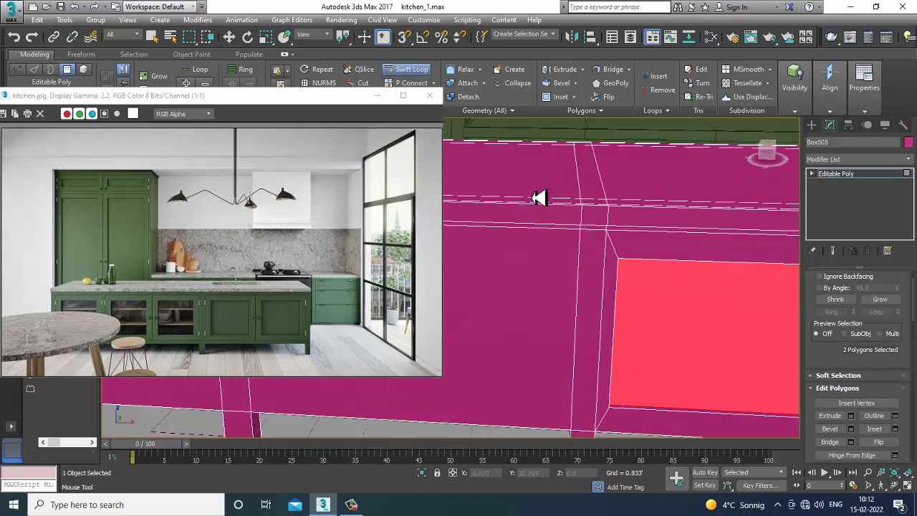
middle_click_drag(540, 194, 585, 211)
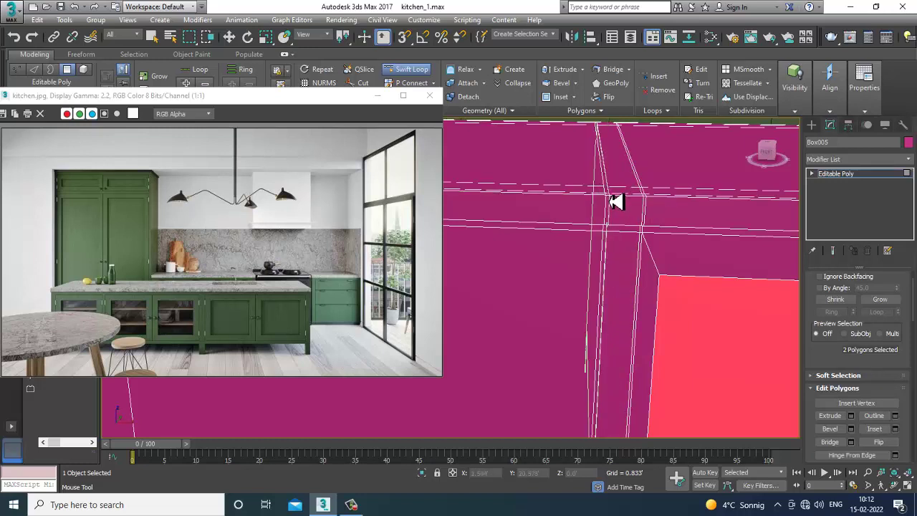
scroll(593, 231, "down", 5)
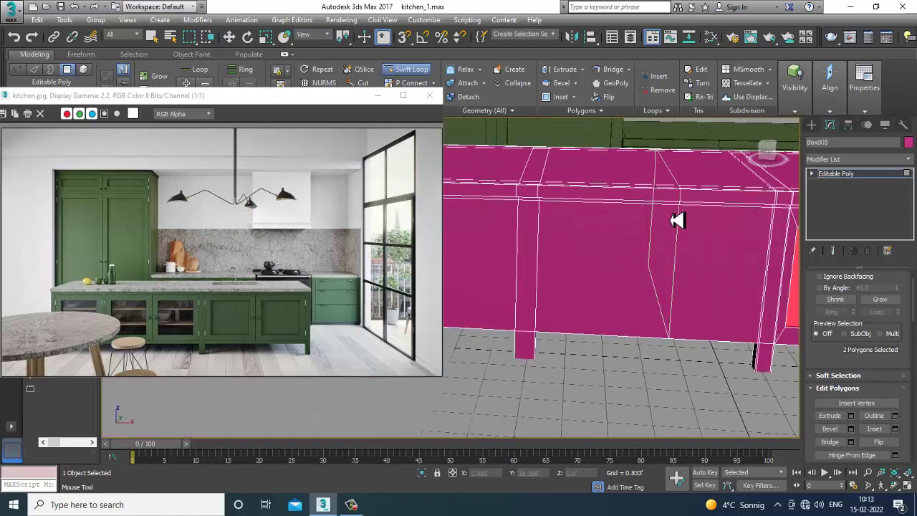
middle_click_drag(622, 226, 527, 256, "alt")
scroll(703, 240, "down", 5)
right_click(717, 244)
middle_click_drag(528, 256, 589, 326)
scroll(590, 325, "down", 4)
scroll(586, 297, "up", 5)
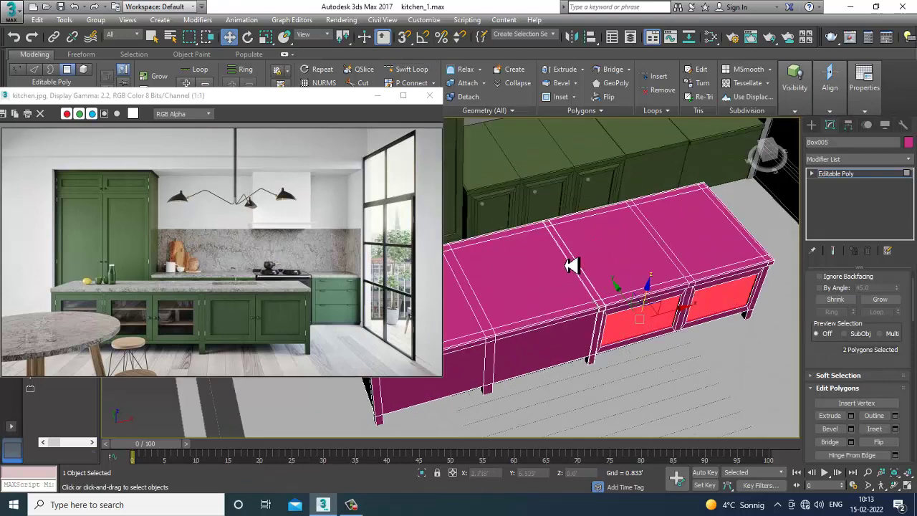
scroll(539, 223, "up", 5)
scroll(536, 210, "down", 5)
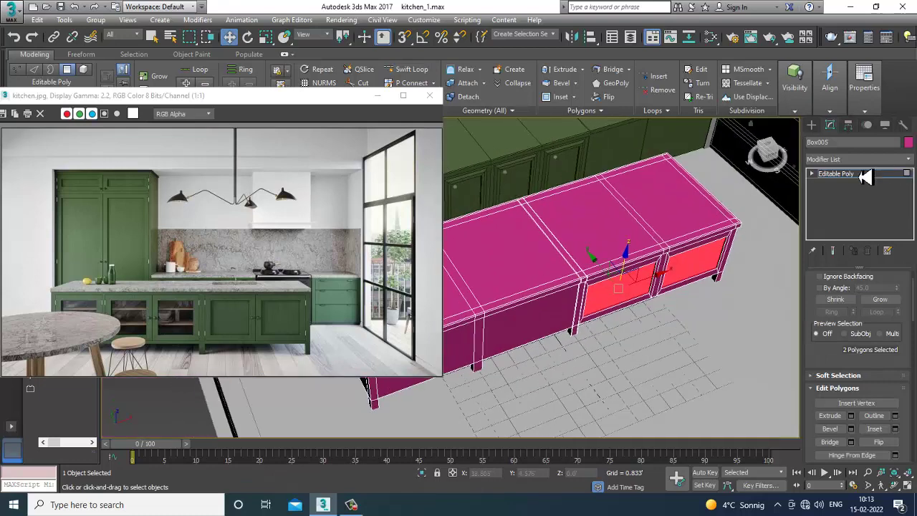
- Leave polygon editing and copy a door knob from the back cabinets to the front of the island
left_click(863, 173)
left_click(505, 178)
middle_click_drag(509, 181, 543, 215, "alt")
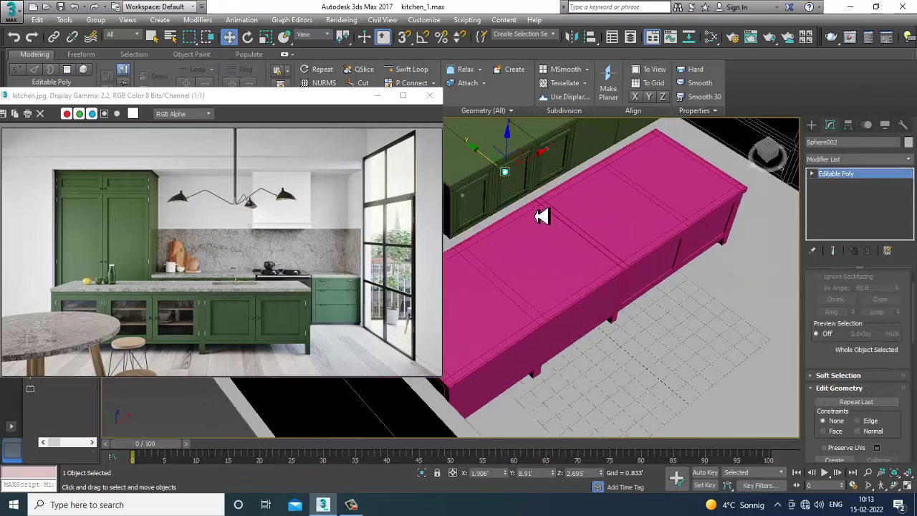
left_click_drag(496, 173, 655, 260, "shift")
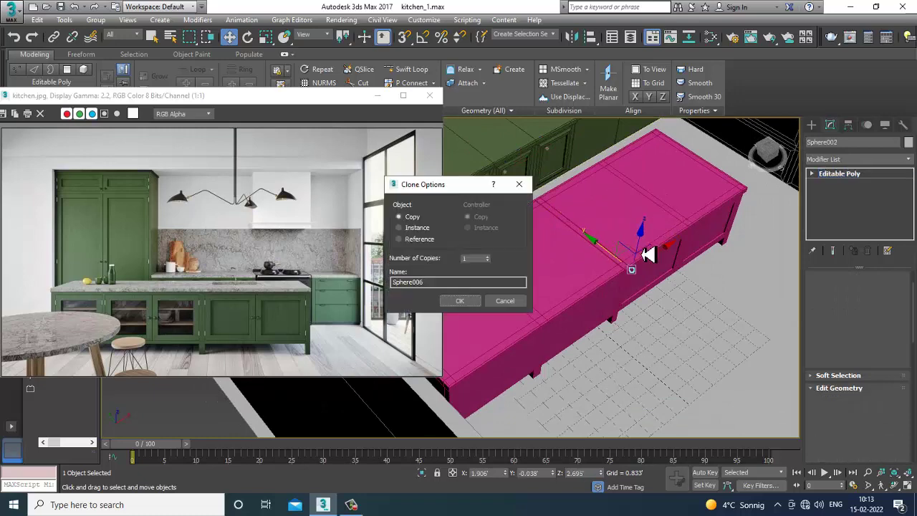
left_click(459, 301)
- Move the copied knob to the frame between the two recessed panels, at about X 5.419', Y -0.357', Z 2.009'
scroll(579, 253, "up", 5)
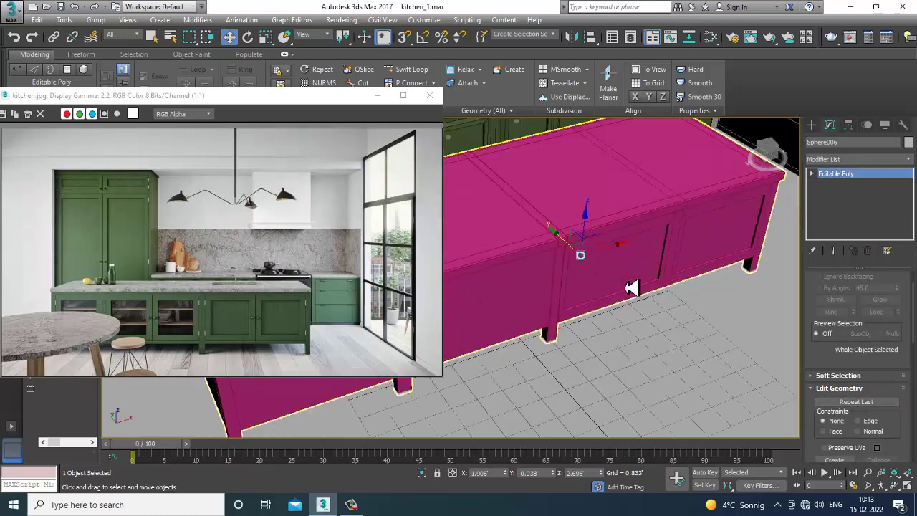
left_click_drag(809, 210, 795, 211)
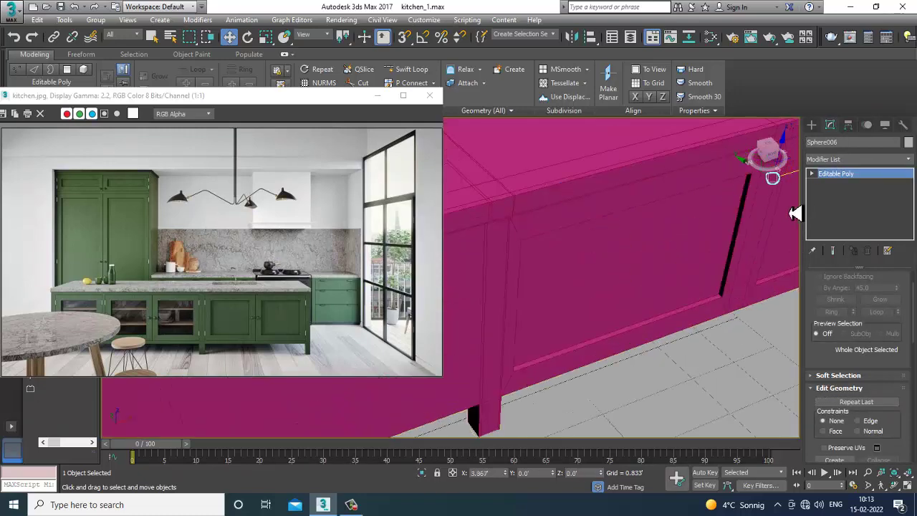
middle_click_drag(686, 217, 515, 276, "alt")
scroll(700, 208, "up", 4)
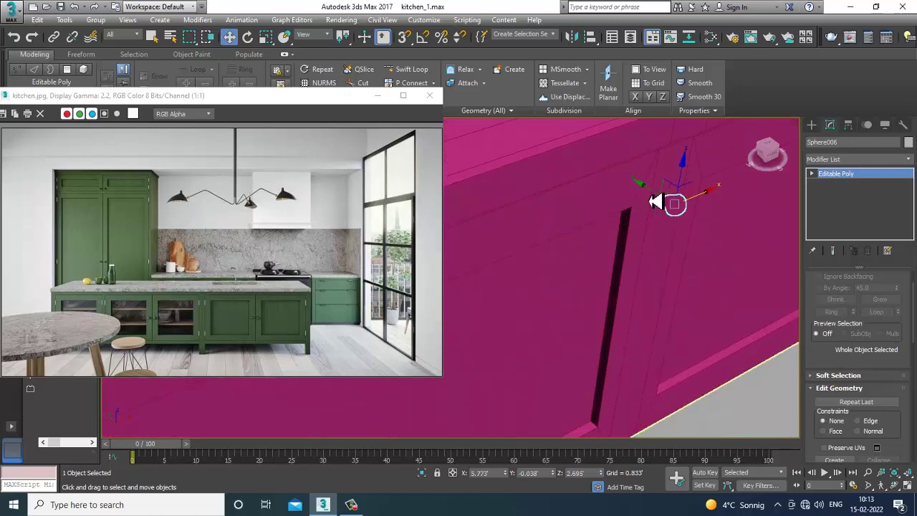
left_click_drag(656, 200, 684, 219)
middle_click_drag(684, 220, 718, 219, "alt")
mouse_move(718, 219)
middle_mouse_down()
mouse_move(656, 225)
mouse_move(666, 277)
middle_mouse_up()
scroll(655, 251, "up", 3)
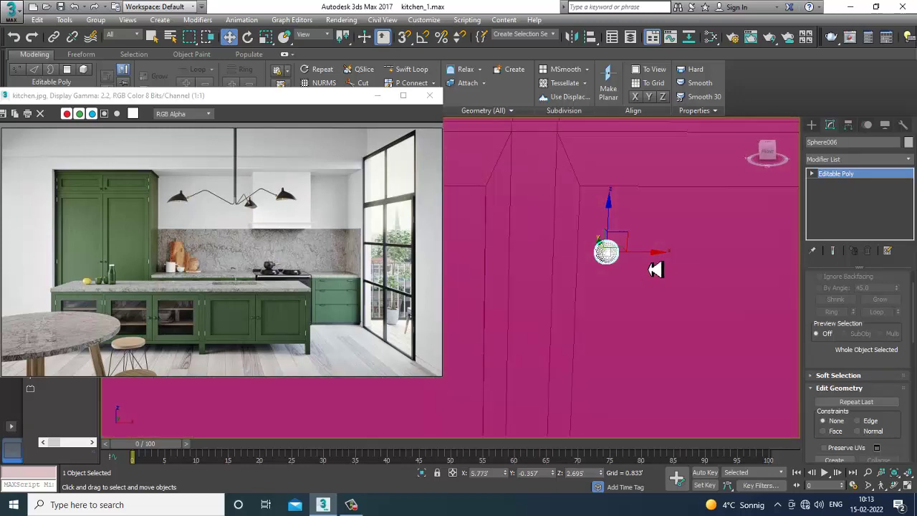
left_click_drag(664, 262, 616, 259)
left_click_drag(558, 226, 568, 316)
- Pull the knob out of the front face to about Y -0.446' and raise it slightly to about Z 2.028'
scroll(568, 316, "down", 5)
middle_click_drag(568, 316, 567, 317, "alt")
scroll(563, 317, "up", 5)
scroll(568, 317, "up", 3)
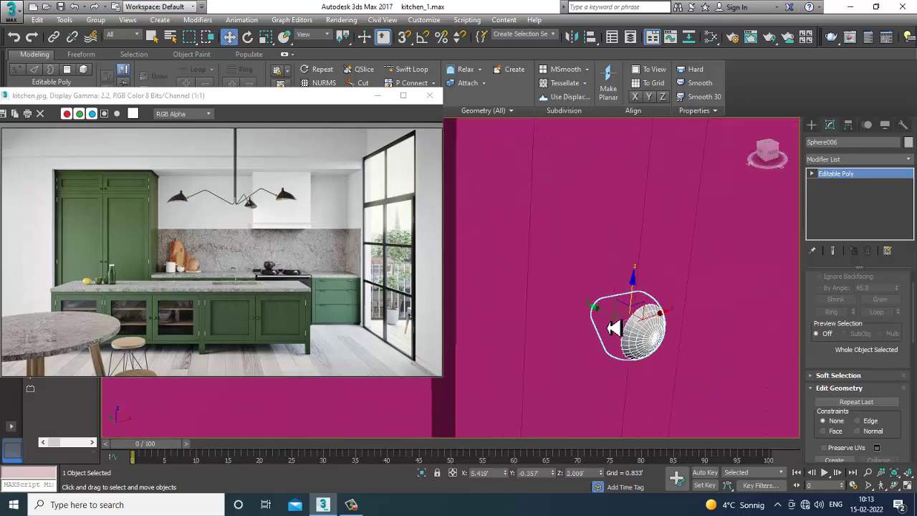
left_click_drag(616, 324, 647, 328)
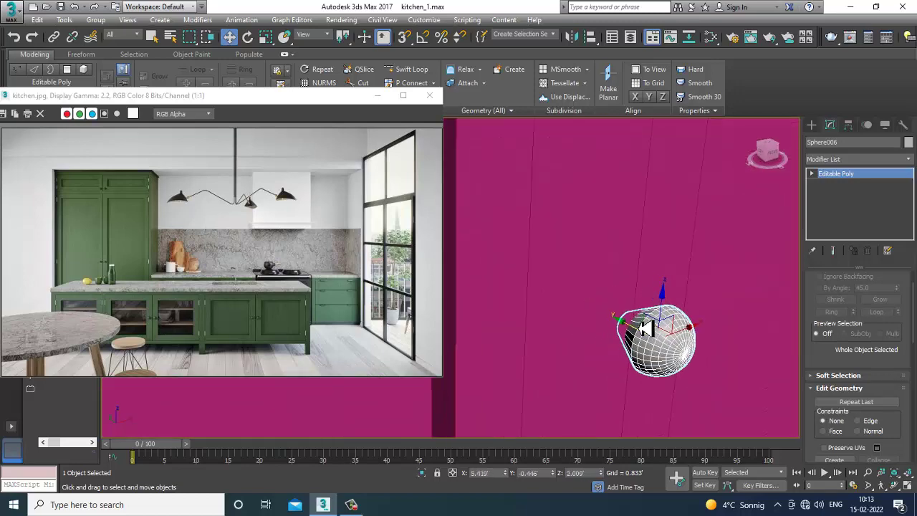
scroll(647, 328, "down", 4)
middle_click_drag(682, 319, 663, 315, "alt")
left_click_drag(653, 297, 653, 294)
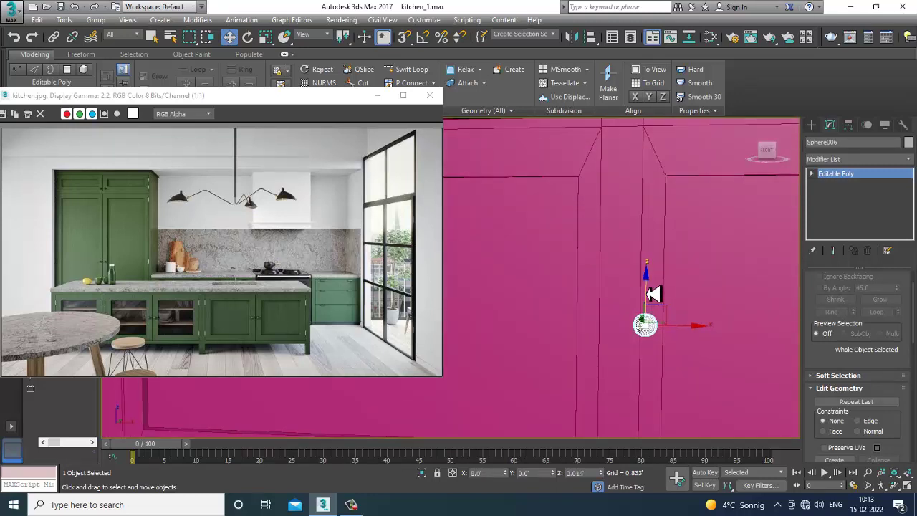
- Copy the knob to the neighbouring door's frame at about X 5.083', keeping the same height
left_click(688, 330)
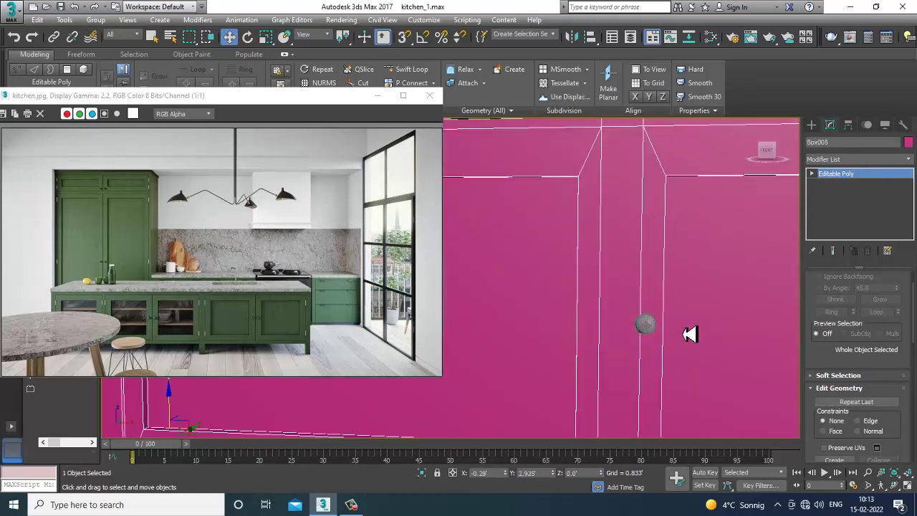
left_click(646, 329)
left_click_drag(692, 334, 648, 332)
left_click(464, 305)
scroll(466, 308, "down", 3)
mouse_move(526, 309)
middle_mouse_down("alt")
mouse_move(530, 340)
mouse_move(543, 306)
middle_mouse_up("alt")
- Create a thin cylinder, radius about 0.009' and height about 0.234', just off the island's front edge in the top view
left_click(812, 125)
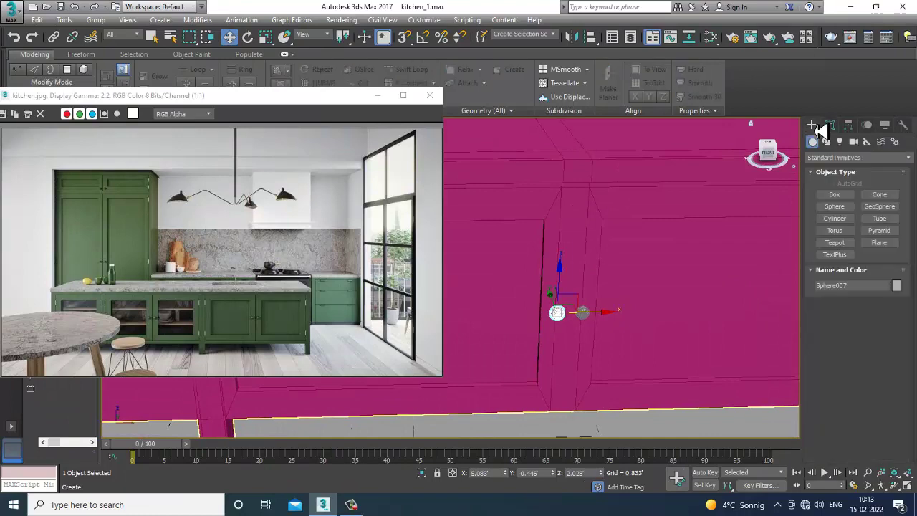
left_click(838, 218)
scroll(566, 265, "down", 5)
key("alt+w")
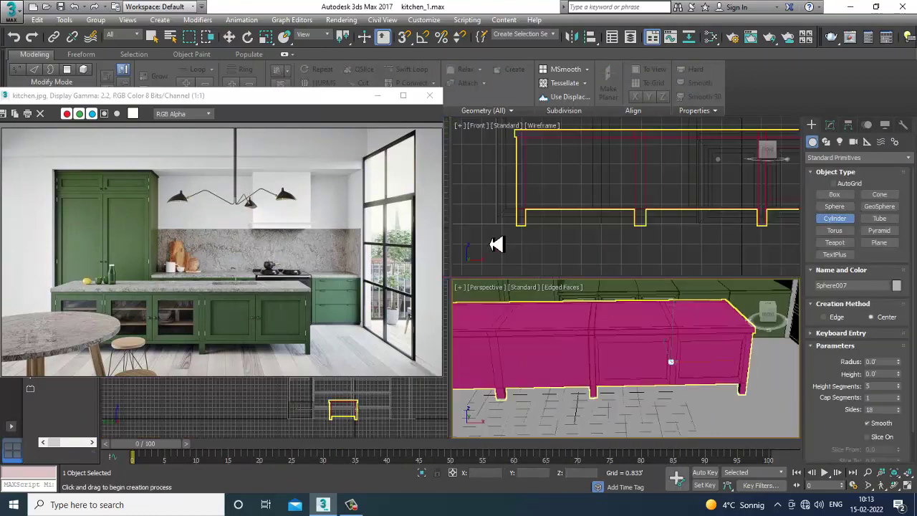
left_click_drag(346, 100, 268, 104)
middle_click(429, 240)
key("alt+w")
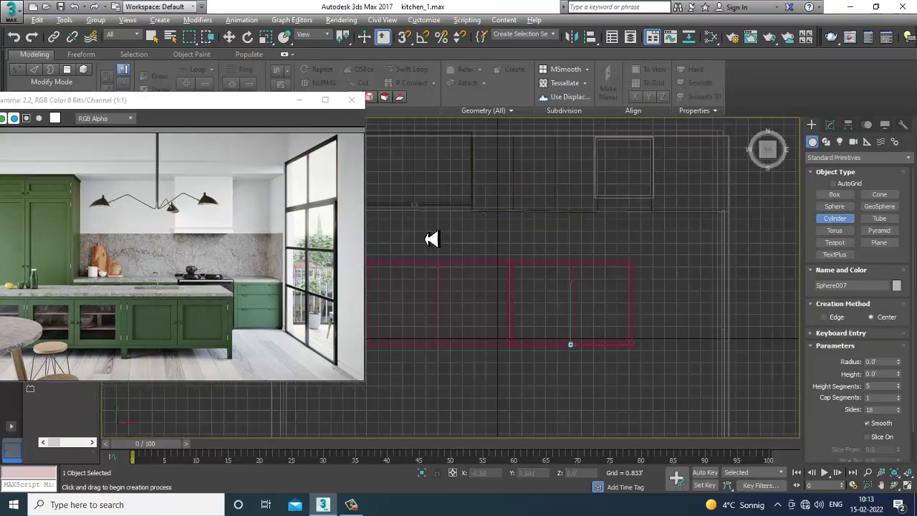
scroll(429, 240, "up", 2)
scroll(530, 324, "up", 6)
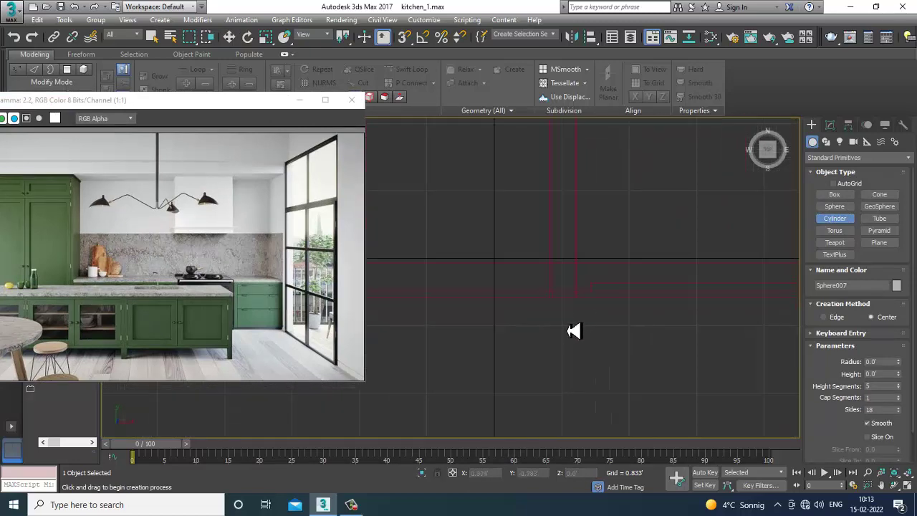
scroll(554, 339, "up", 3)
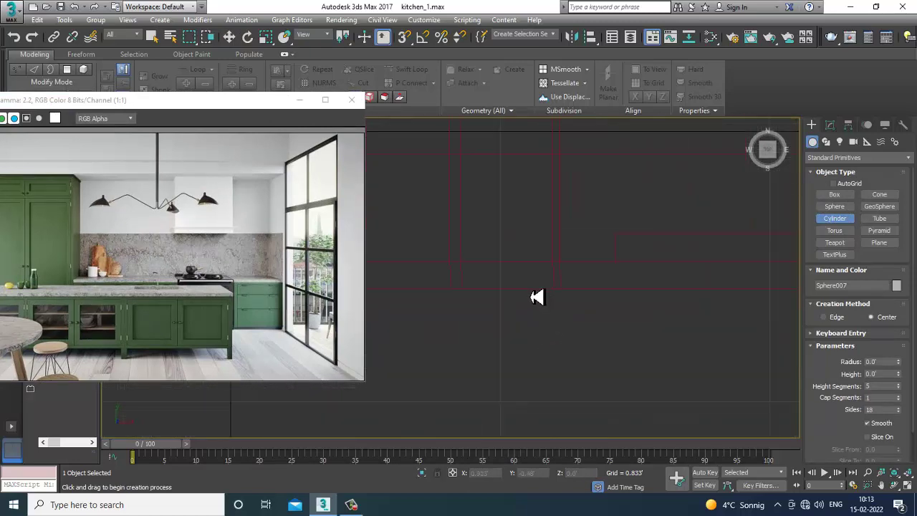
left_click_drag(537, 296, 544, 304)
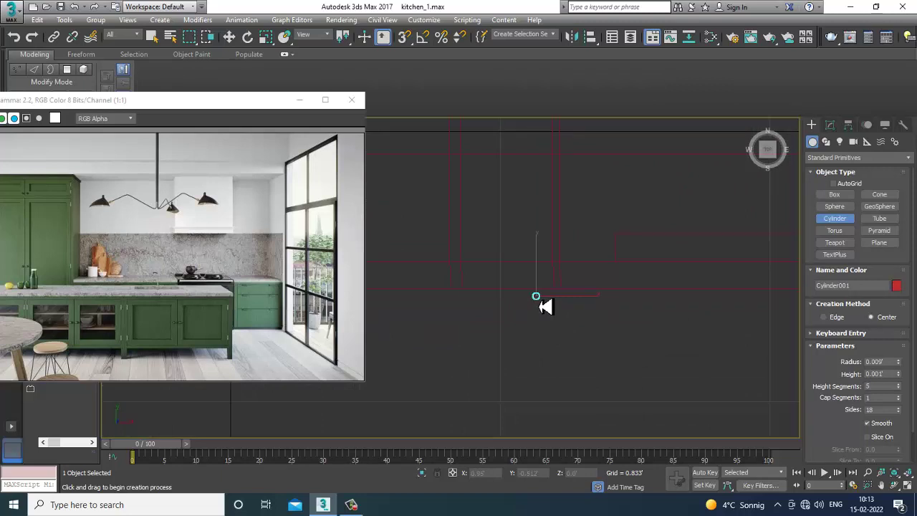
right_click(546, 266)
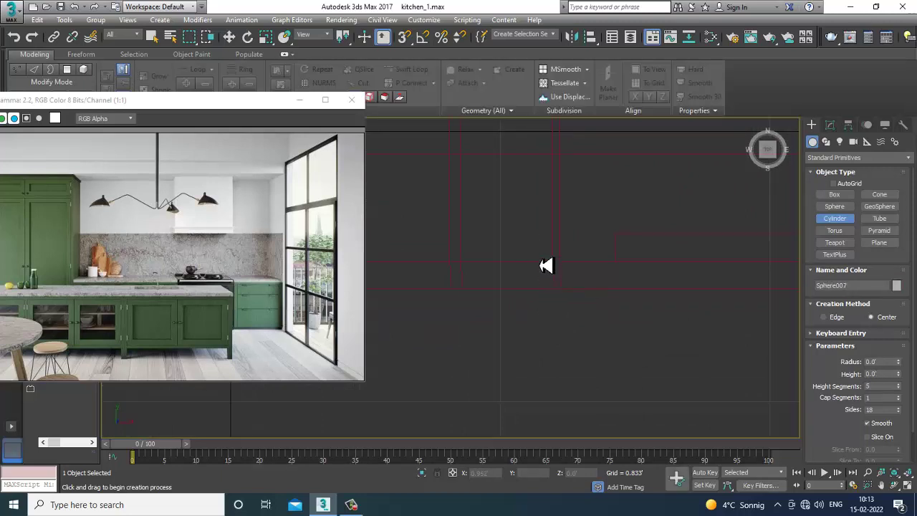
left_click_drag(520, 310, 530, 307)
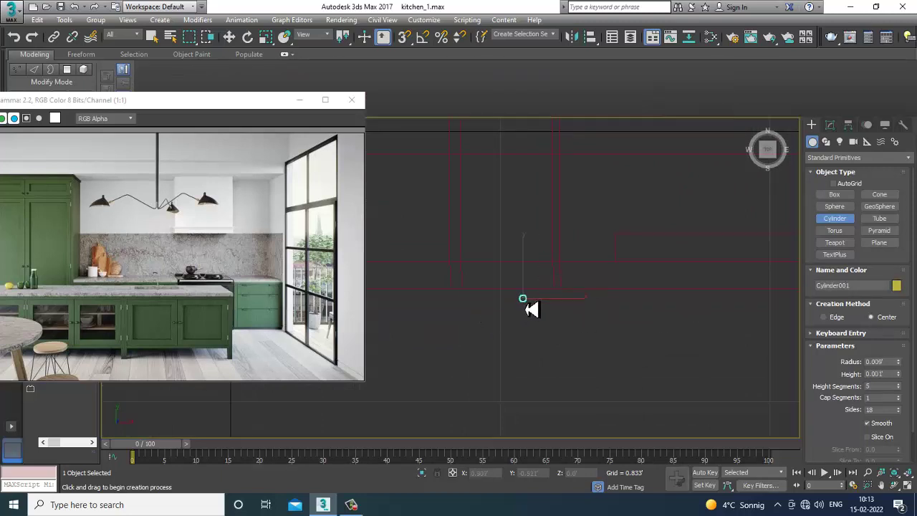
key("w")
- Set the thin cylinder's radius to 0.01'
key("alt+w")
right_click(667, 366)
key("z")
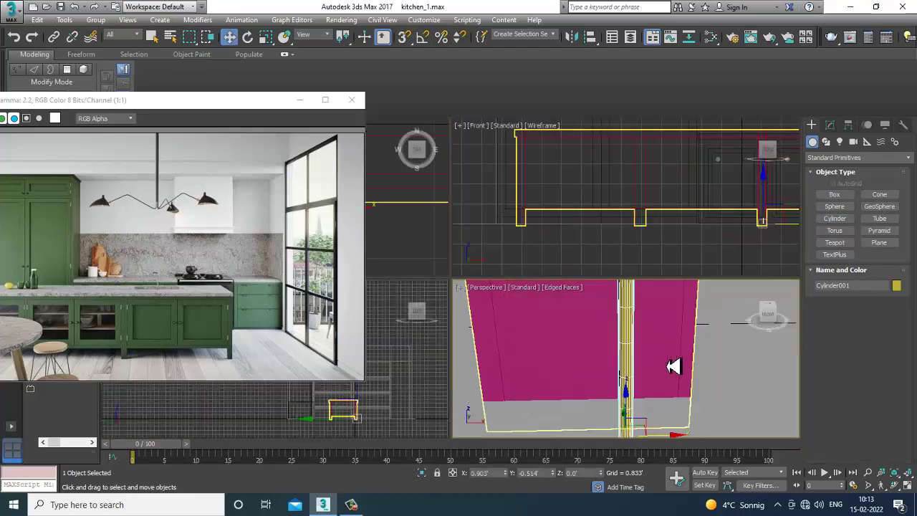
key("alt+w")
scroll(552, 378, "down", 5)
middle_click_drag(551, 378, 559, 313, "alt")
scroll(560, 360, "down", 5)
scroll(564, 364, "up", 5)
scroll(559, 313, "up", 4)
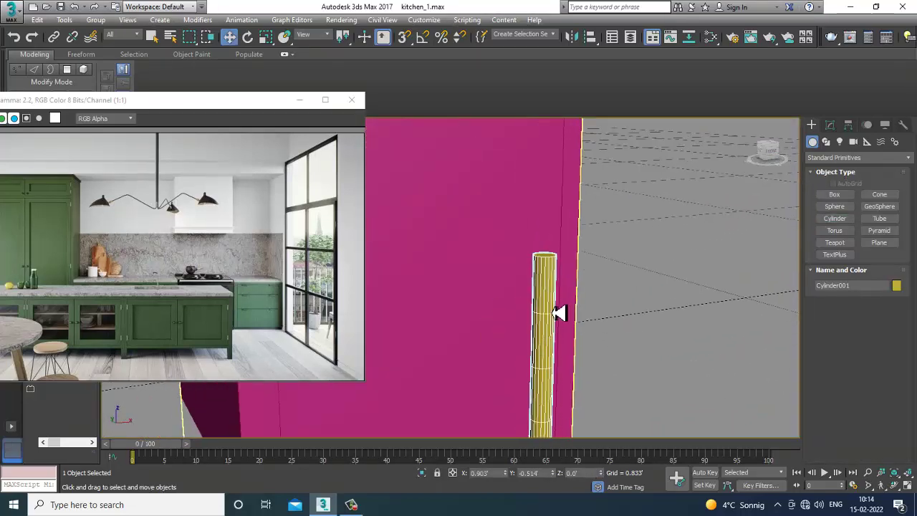
left_click(832, 128)
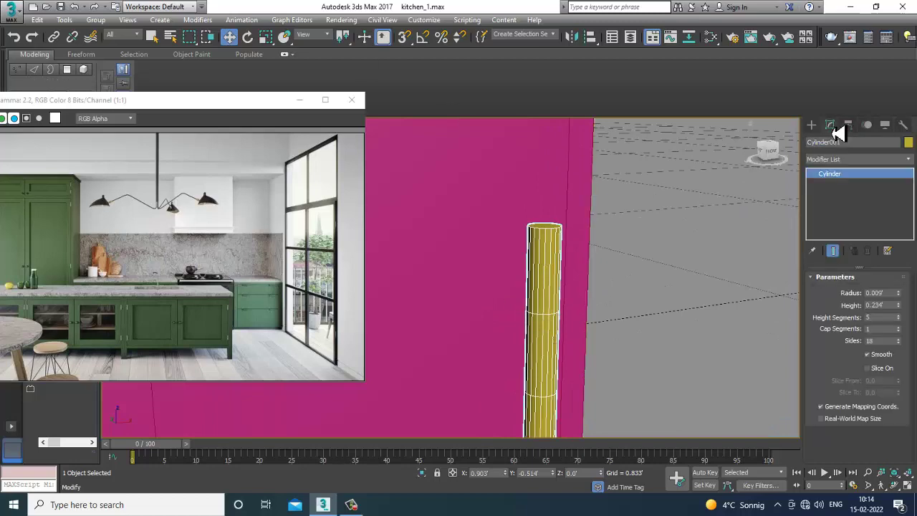
scroll(557, 294, "down", 4)
middle_click_drag(553, 294, 538, 188)
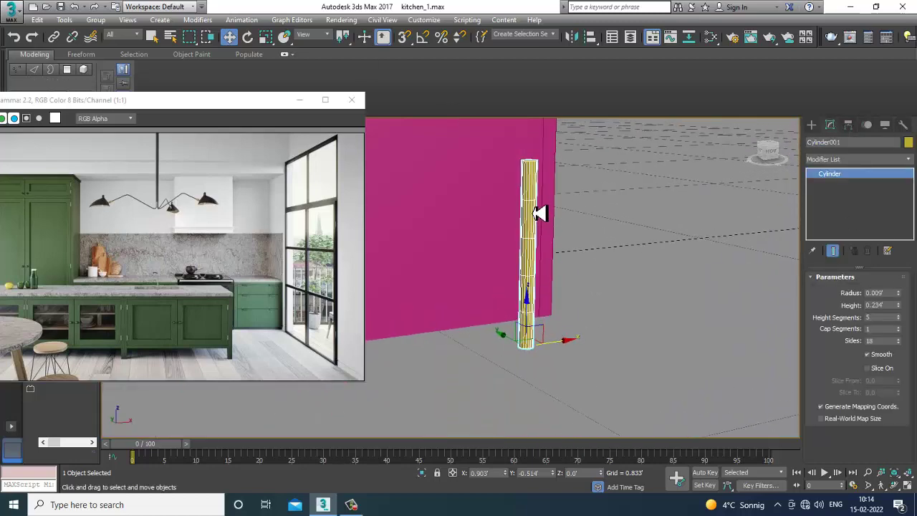
right_click(534, 202)
mouse_move(583, 320)
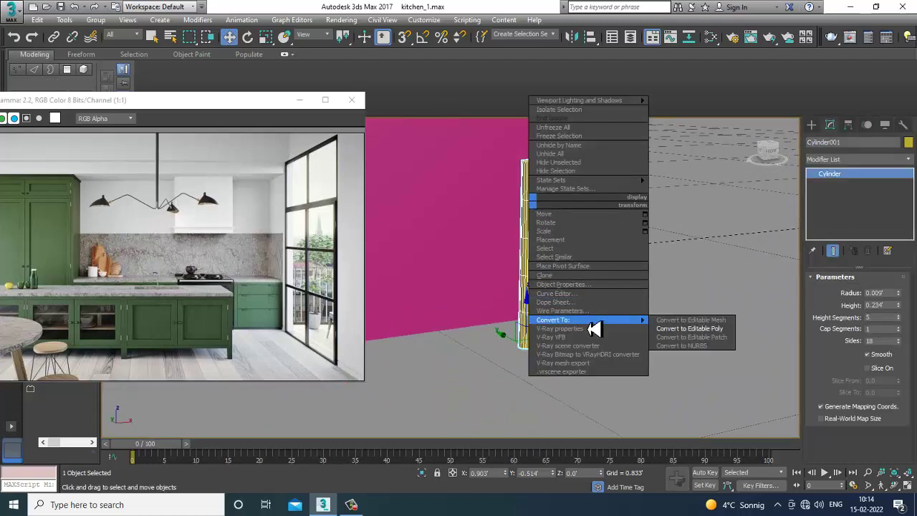
left_click(901, 304)
mouse_move(904, 298)
left_mouse_down()
mouse_move(901, 306)
mouse_move(911, 298)
left_mouse_up()
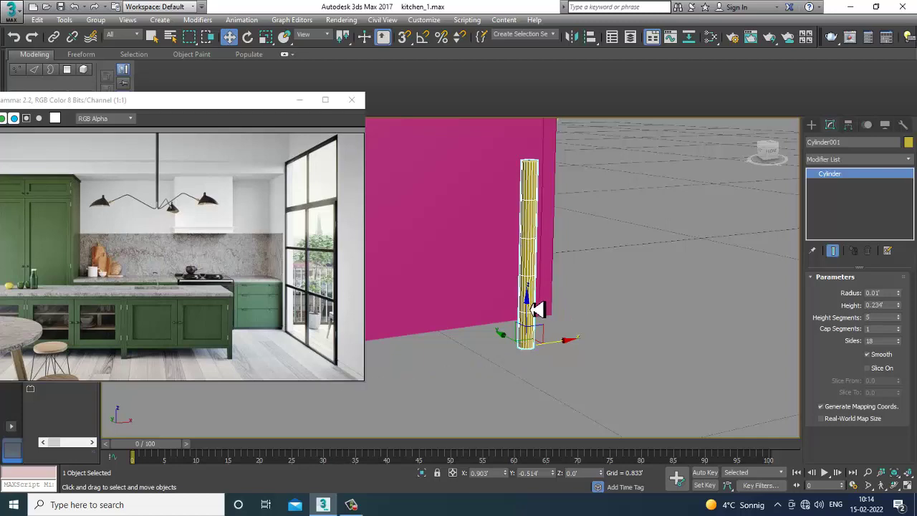
- Raise the cylinder to about Z 0.09' and convert it to an Editable Poly
left_click_drag(535, 309, 530, 224)
left_click_drag(527, 309, 529, 237)
scroll(539, 239, "down", 5)
middle_click_drag(548, 199, 541, 294)
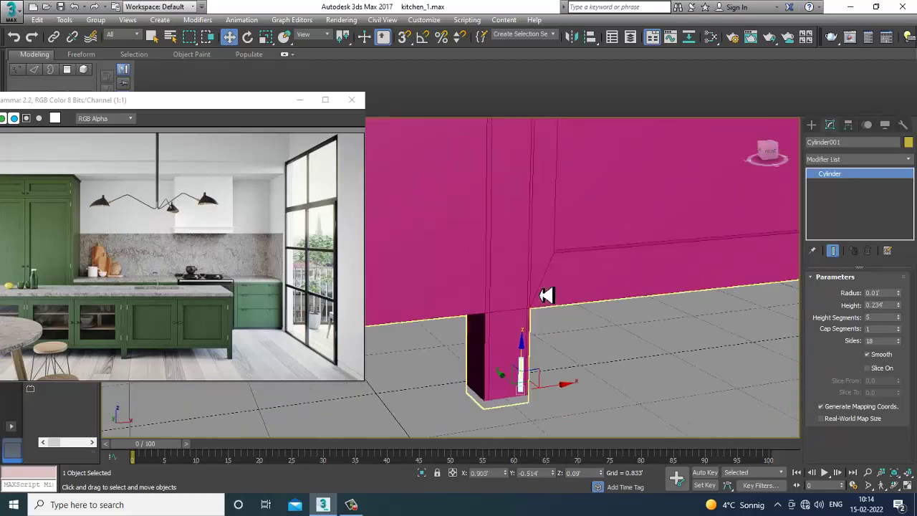
right_click(525, 376)
mouse_move(580, 437)
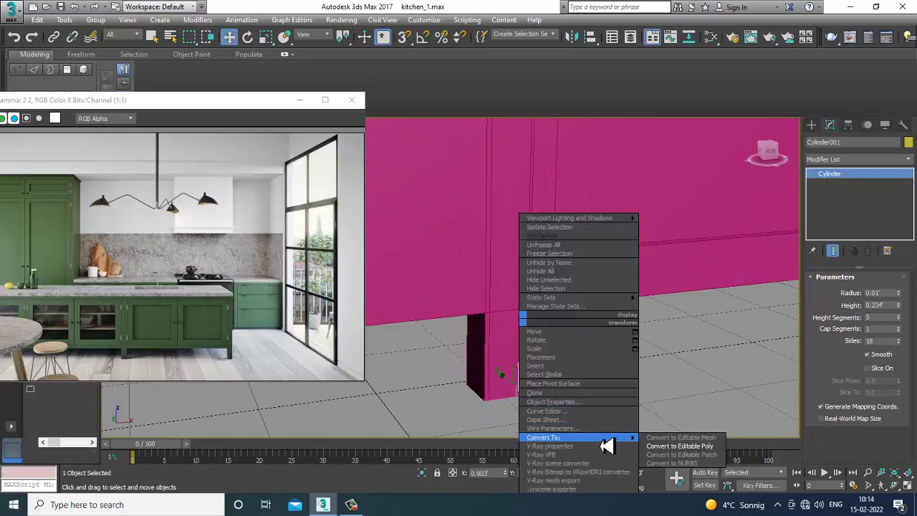
left_click(679, 445)
- Add edge loops with Swift Loop close to two of the cylinder's existing rings, forming narrow upper and lower bands
scroll(516, 364, "up", 5)
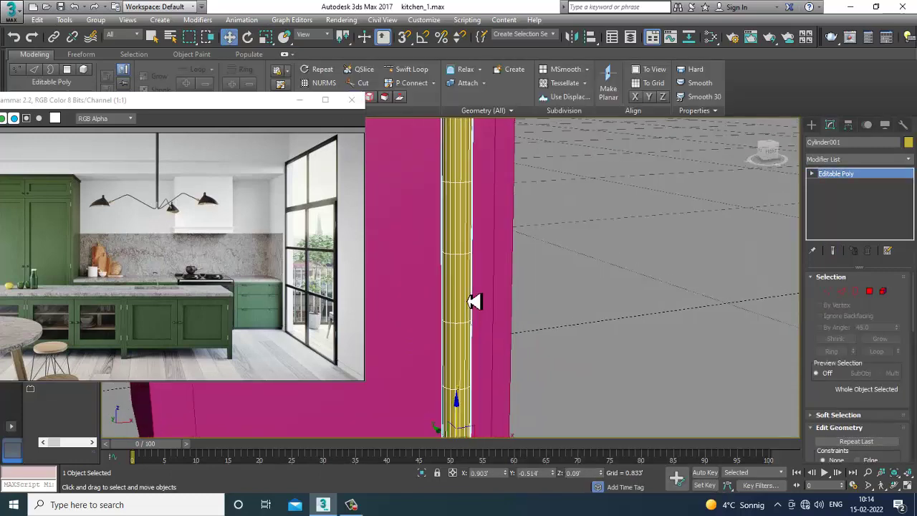
left_click(412, 69)
scroll(458, 192, "up", 1)
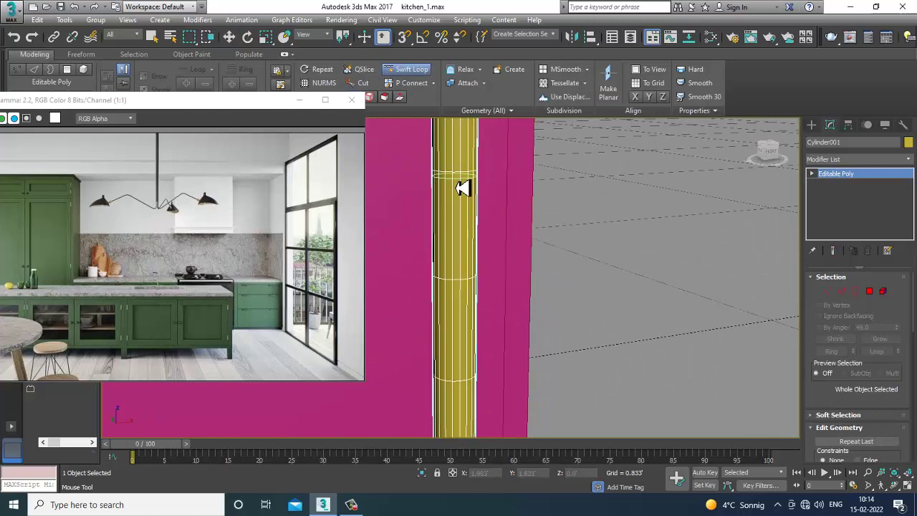
middle_click_drag(490, 325, 500, 253)
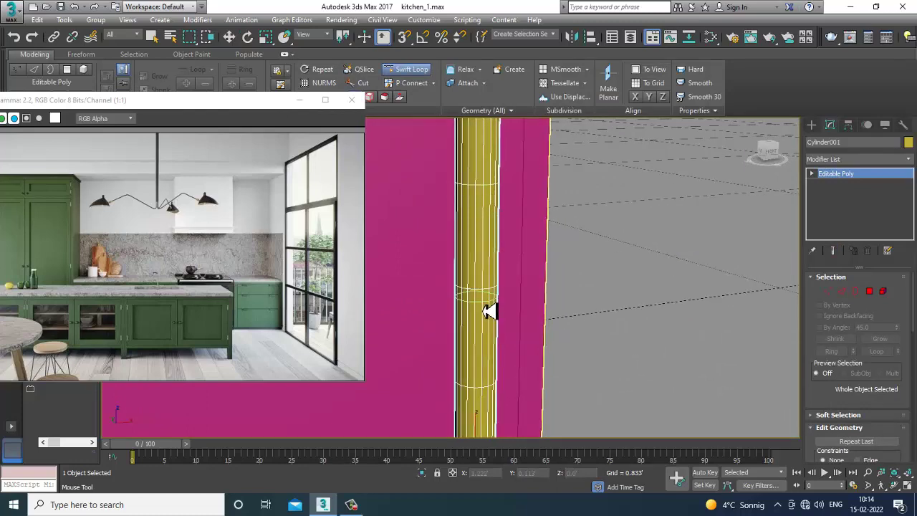
middle_click_drag(513, 427, 528, 338)
scroll(517, 261, "down", 4)
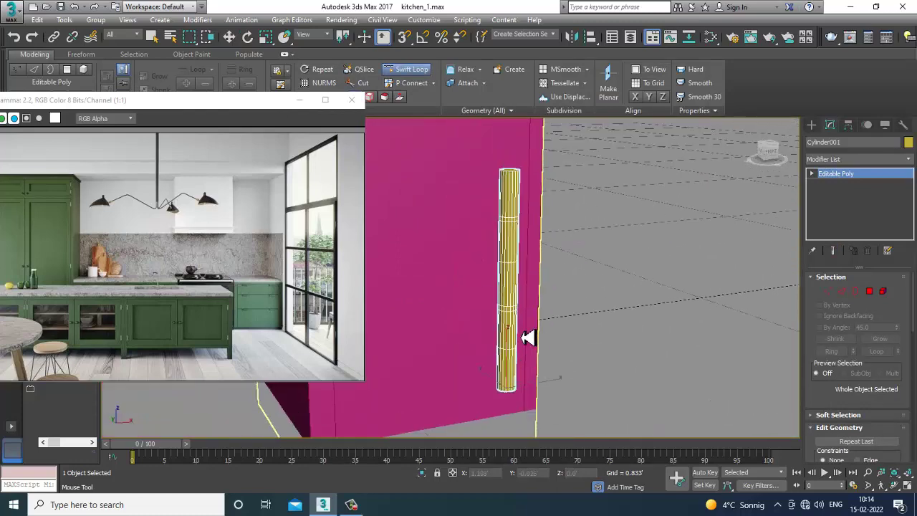
right_click(723, 287)
- Select only the polygons of the two narrow bands around the cylinder
left_click(869, 291)
scroll(502, 236, "up", 4)
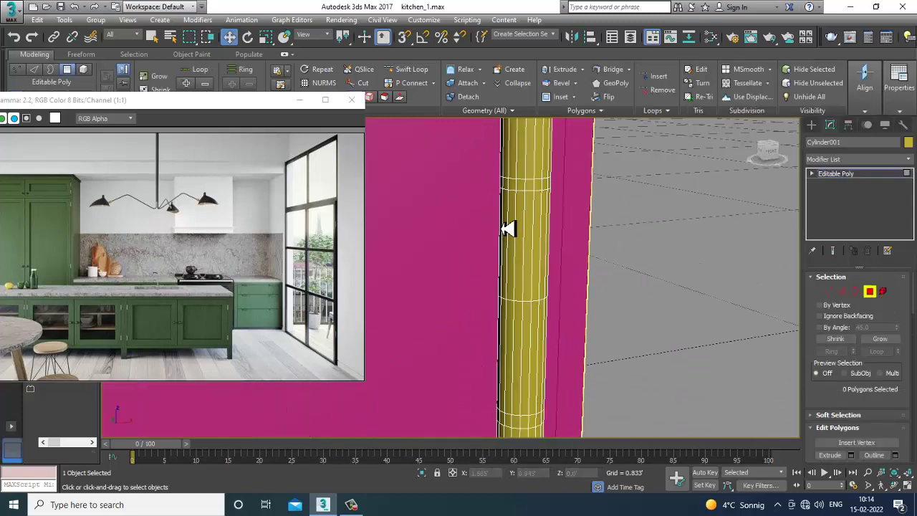
left_click_drag(591, 190, 594, 192)
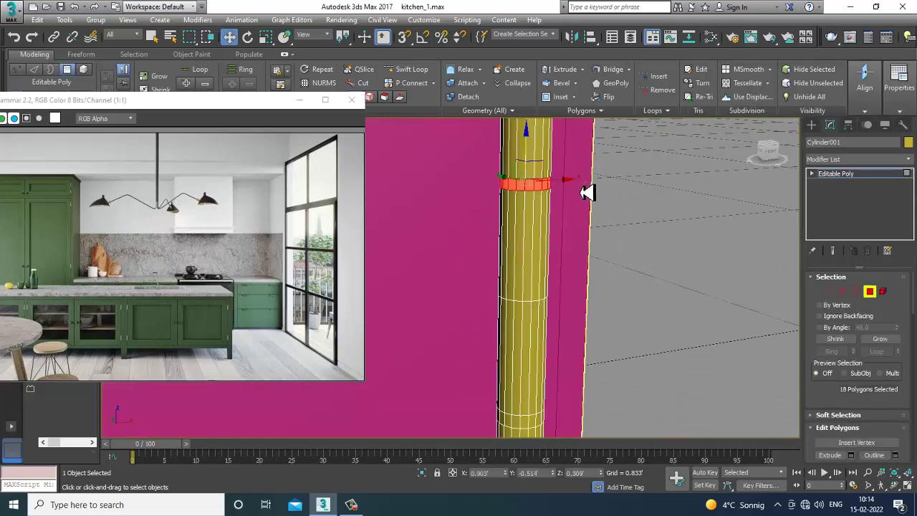
key("F3")
key("F3")
middle_click_drag(528, 289, 503, 157)
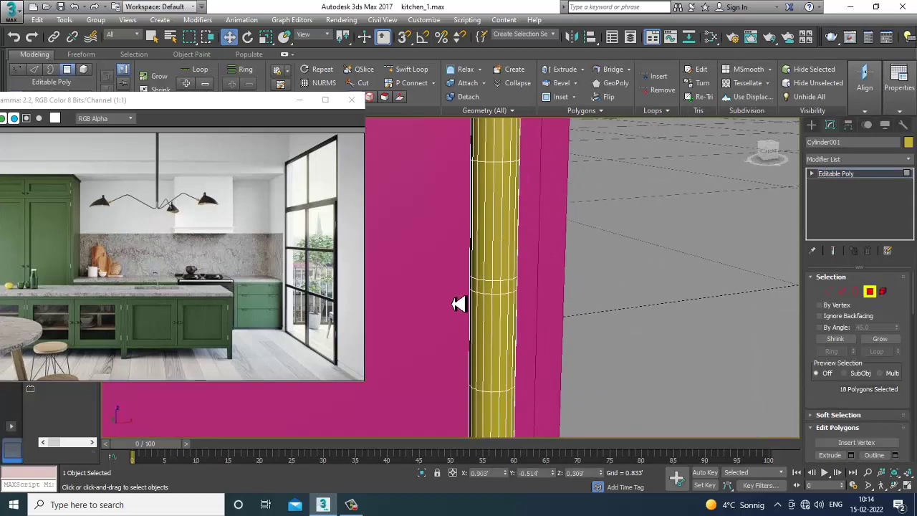
left_click_drag(554, 294, 553, 292, "ctrl")
key("F3")
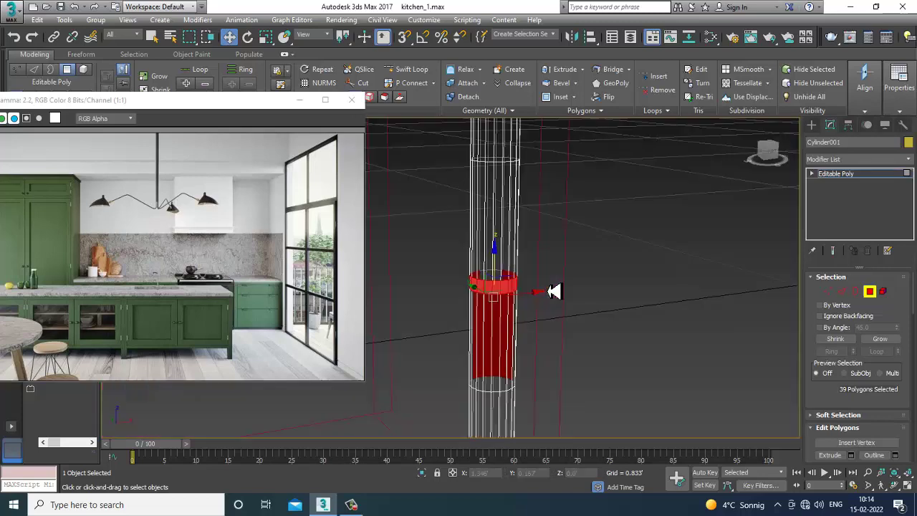
left_click_drag(612, 417, 611, 412, "alt")
middle_click_drag(527, 323, 517, 295, "alt")
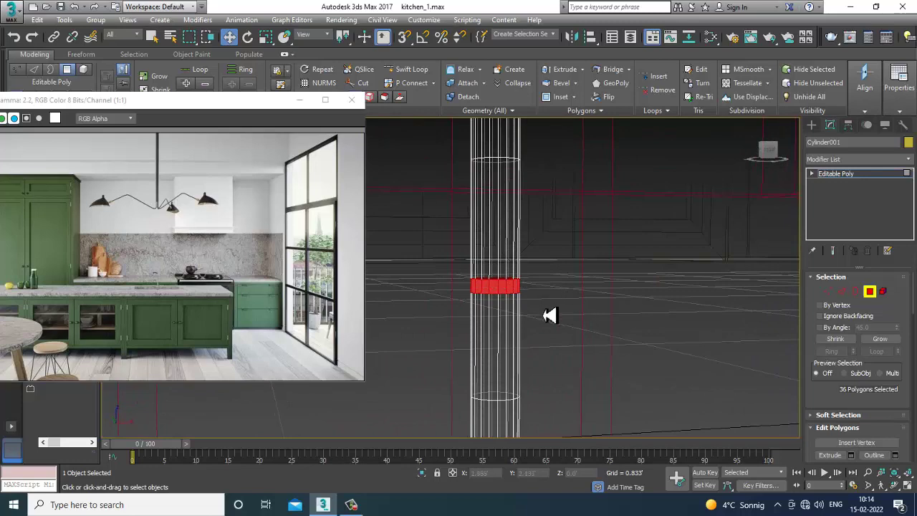
key("F3")
scroll(573, 313, "down", 5)
middle_click_drag(573, 314, 571, 311, "alt")
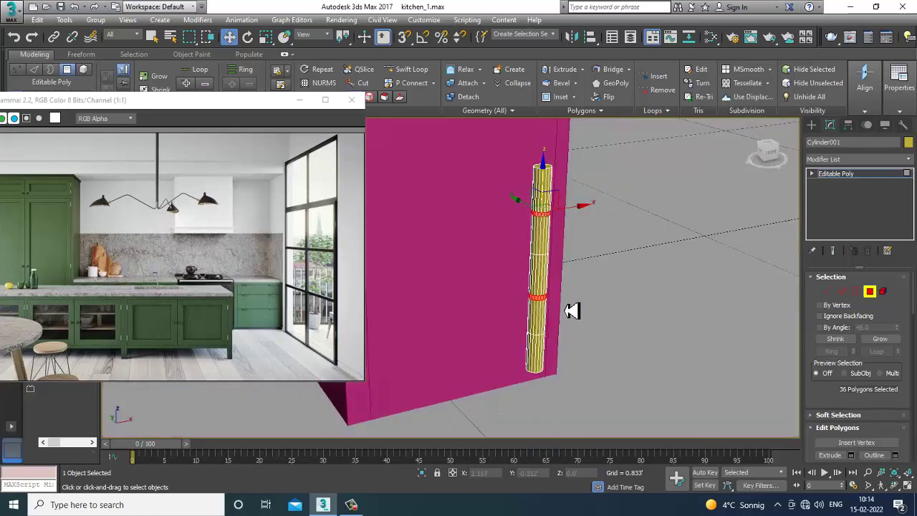
scroll(572, 311, "down", 3)
scroll(853, 407, "down", 2)
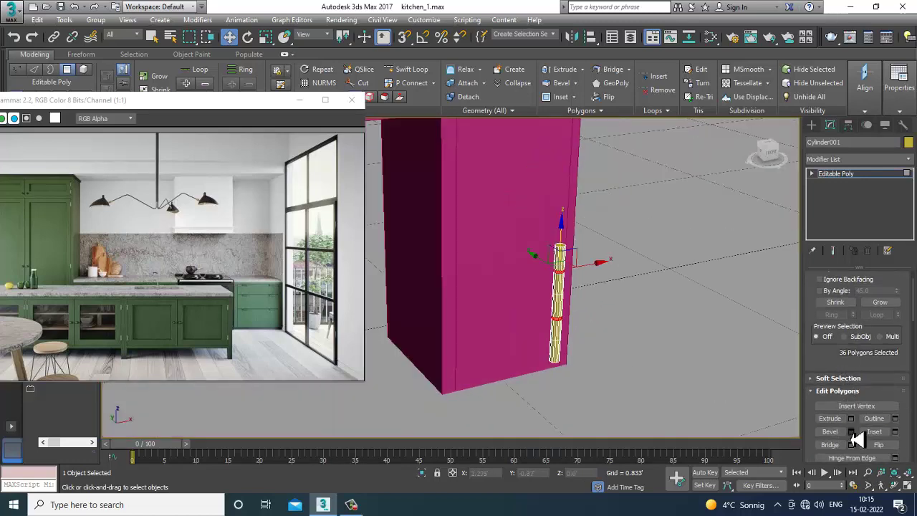
- Bevel both bands by Local Normal with a height of 0.004' and reduce the outline so they taper to thin ridges
left_click(851, 431)
left_click(478, 283)
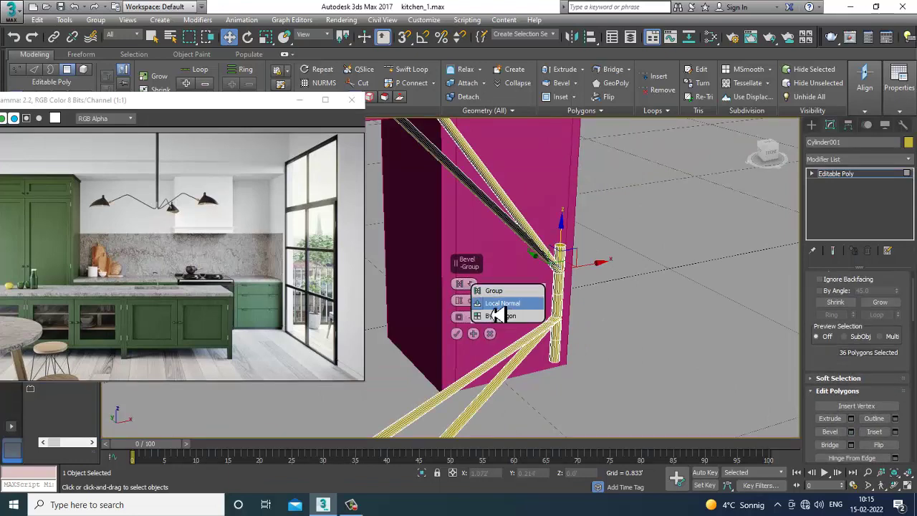
left_click(501, 317)
mouse_move(460, 308)
left_mouse_down()
mouse_move(467, 350)
mouse_move(471, 316)
left_mouse_up()
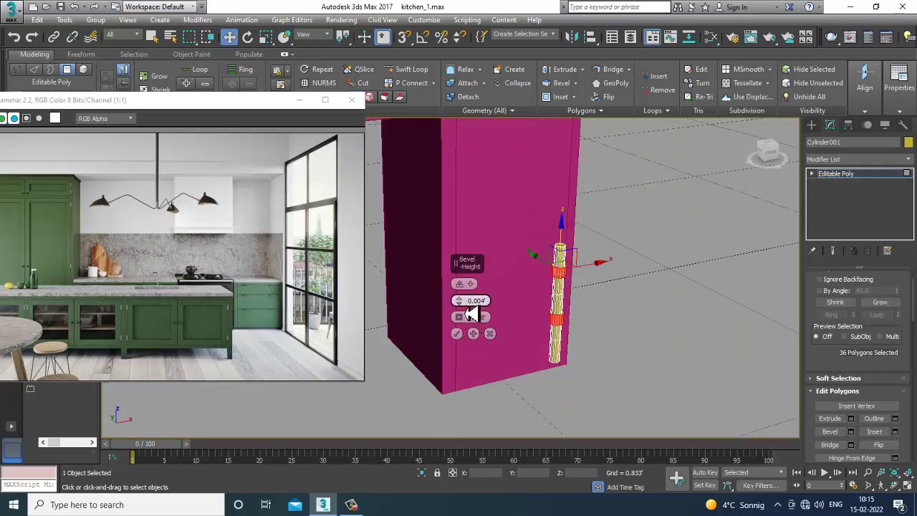
scroll(565, 289, "up", 5)
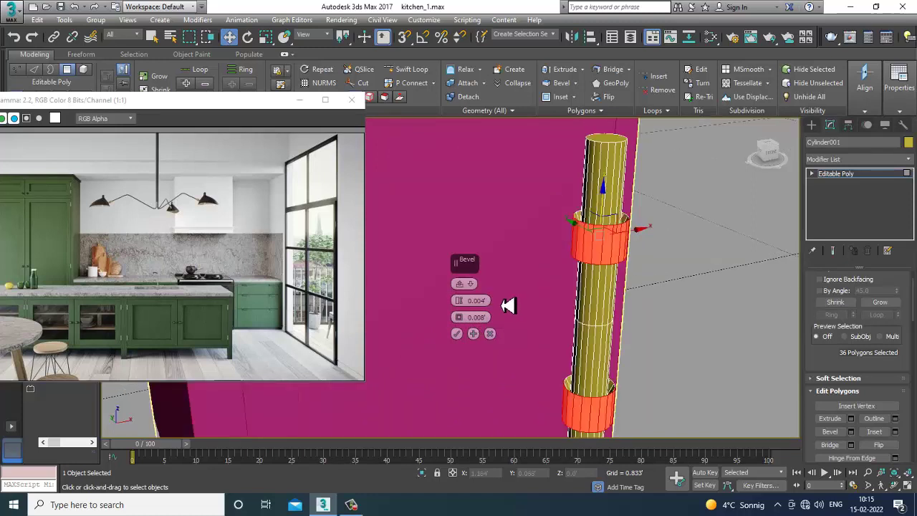
left_click_drag(464, 326, 465, 304)
left_click(457, 333)
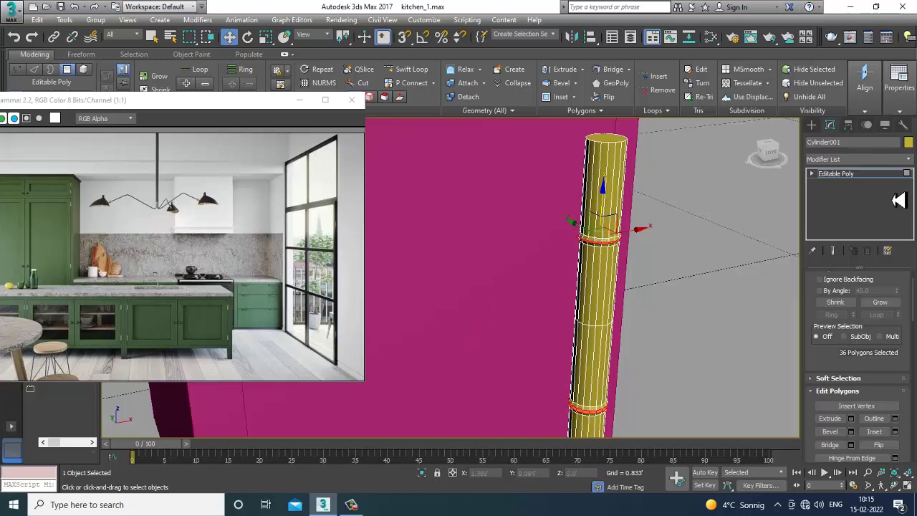
- Return to the whole cylinder and raise it to the upper part of the door frame, at about Z 2.918'
left_click(864, 176)
scroll(540, 306, "down", 5)
middle_click_drag(540, 306, 566, 350, "alt")
scroll(614, 277, "down", 6)
scroll(569, 351, "up", 3)
left_click_drag(565, 351, 560, 249)
key("r")
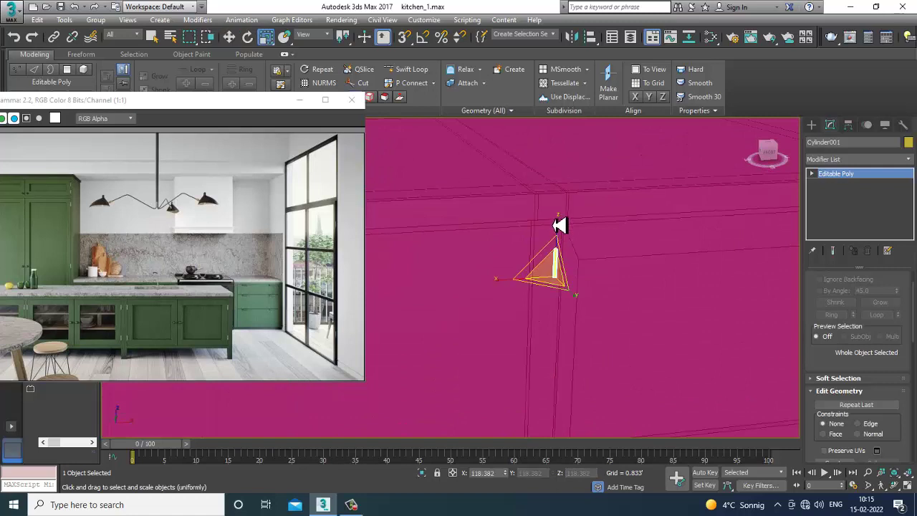
key("w")
middle_click_drag(571, 240, 565, 292, "alt")
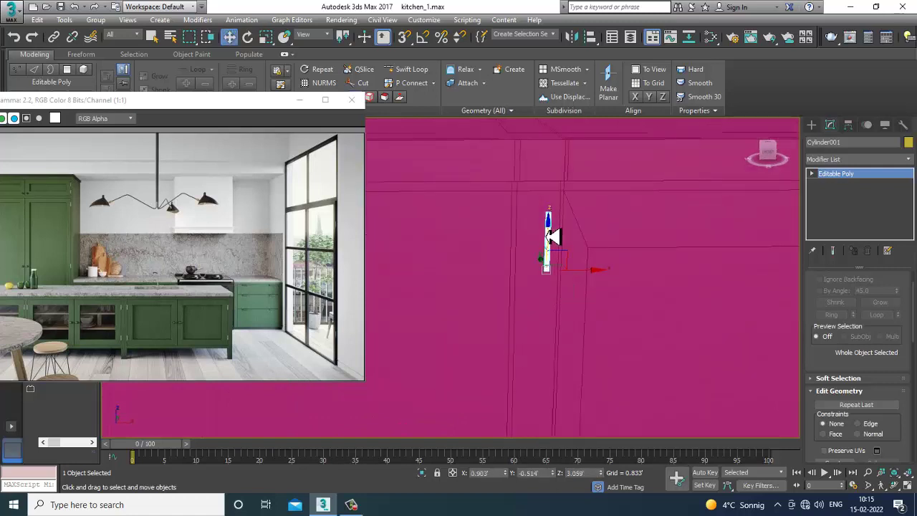
middle_click_drag(557, 253, 526, 260, "alt")
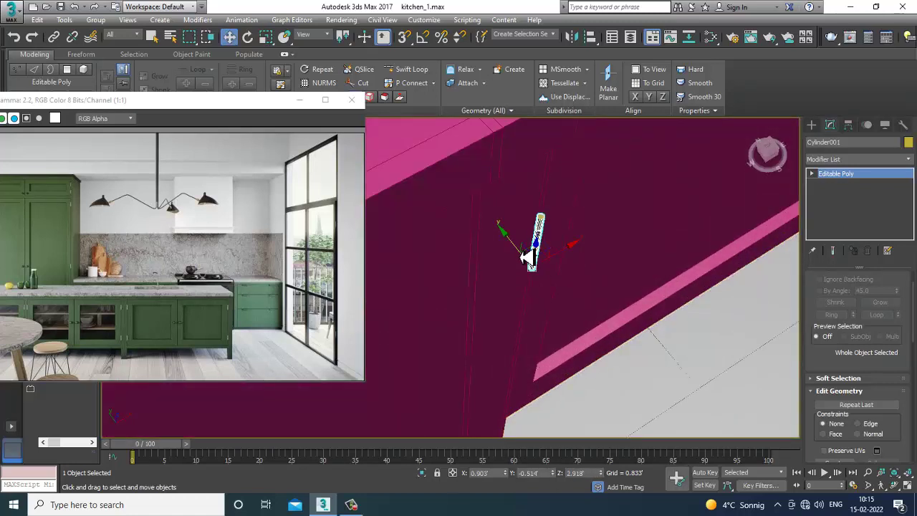
- Move the cylinder against the door's edge on the front face, at about X 1.005', Y -0.406'
left_click_drag(527, 260, 503, 238)
middle_click_drag(515, 244, 559, 260, "alt")
left_click_drag(558, 252, 584, 248)
middle_click_drag(590, 258, 561, 265, "alt")
- Copy the cylinder straight down to the lower part of the same door edge, at about Z 1.069'
scroll(565, 260, "down", 3)
middle_click_drag(648, 252, 575, 251)
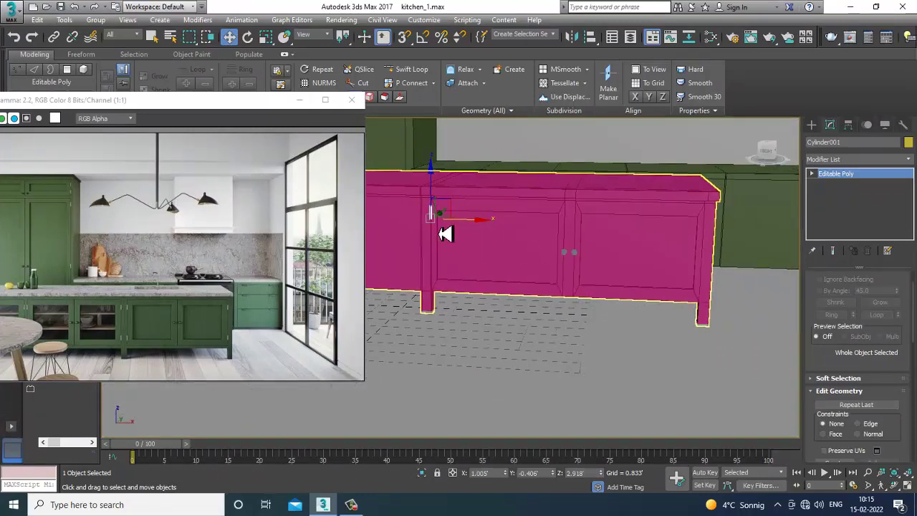
mouse_move(434, 205)
left_mouse_down()
mouse_move(436, 246)
mouse_move(451, 263)
left_mouse_up()
left_click(451, 304)
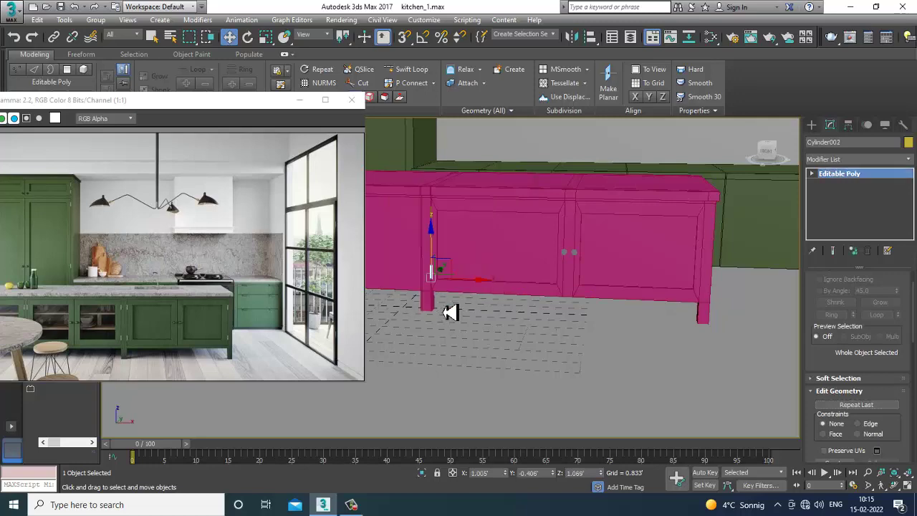
- Select the upper and lower cylinders and copy them along X to the outer edge of the island's other panelled door
middle_click_drag(431, 232, 489, 232)
scroll(489, 231, "up", 4)
left_click(488, 214, "ctrl")
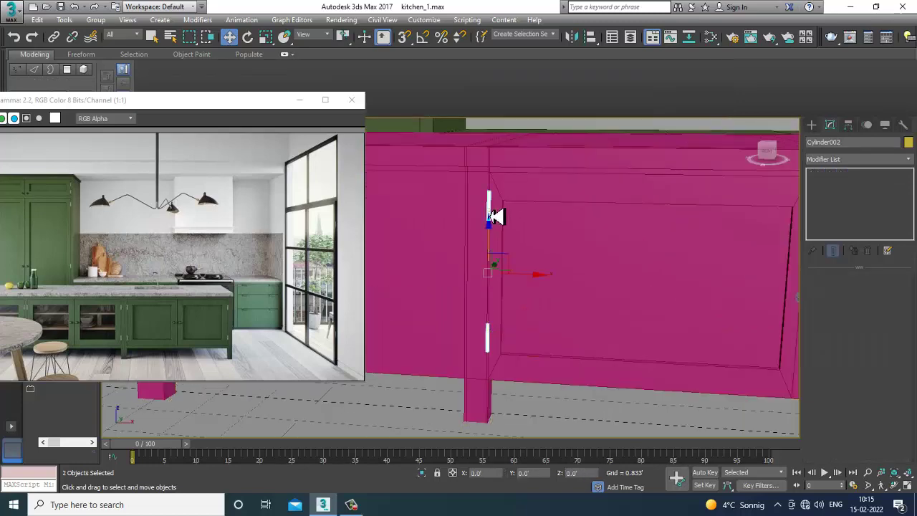
middle_click_drag(495, 293, 517, 282, "alt")
mouse_move(518, 282)
left_mouse_down("shift")
mouse_move(504, 280)
mouse_move(720, 305)
left_mouse_up("shift")
left_click(504, 301)
scroll(495, 308, "down", 6)
left_click(460, 300)
scroll(475, 307, "up", 5)
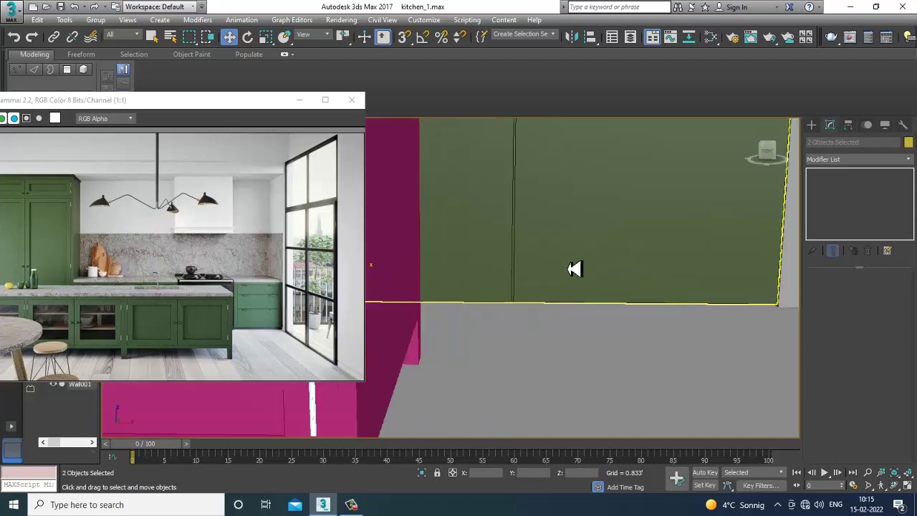
scroll(483, 232, "down", 4)
scroll(620, 245, "down", 6)
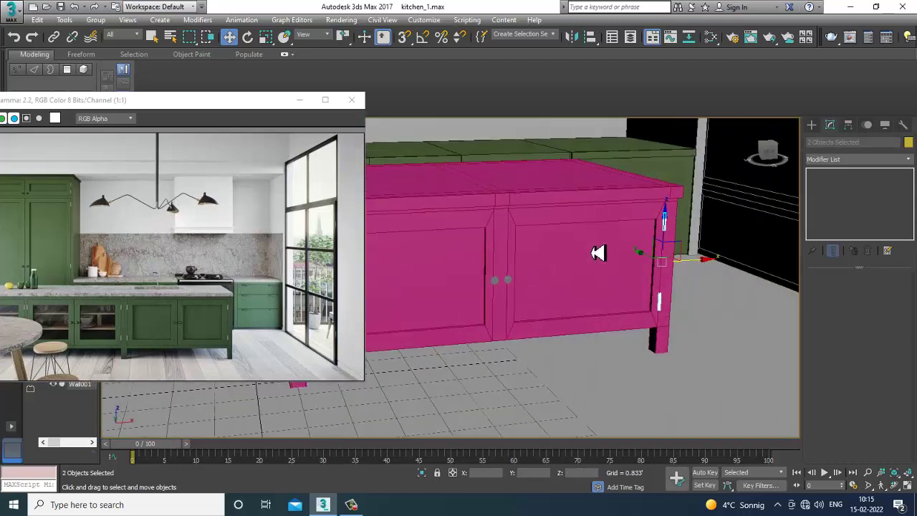
- Select the island and shift all vertices of its second leg from the left about 0.85' along X
middle_click_drag(593, 258, 674, 268)
left_click(633, 270)
middle_click_drag(613, 258, 657, 266, "alt")
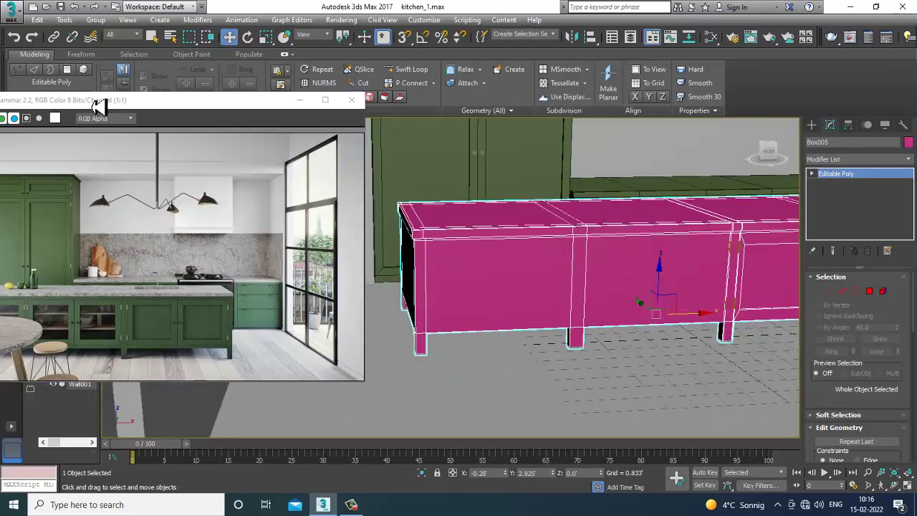
mouse_move(98, 105)
left_mouse_down()
mouse_move(147, 100)
mouse_move(102, 98)
left_mouse_up()
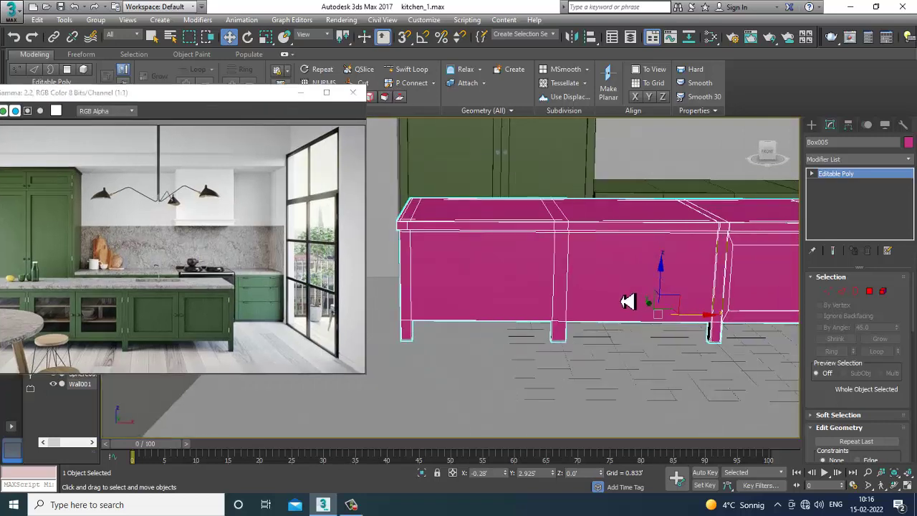
middle_click_drag(626, 312, 619, 286, "alt")
key("1")
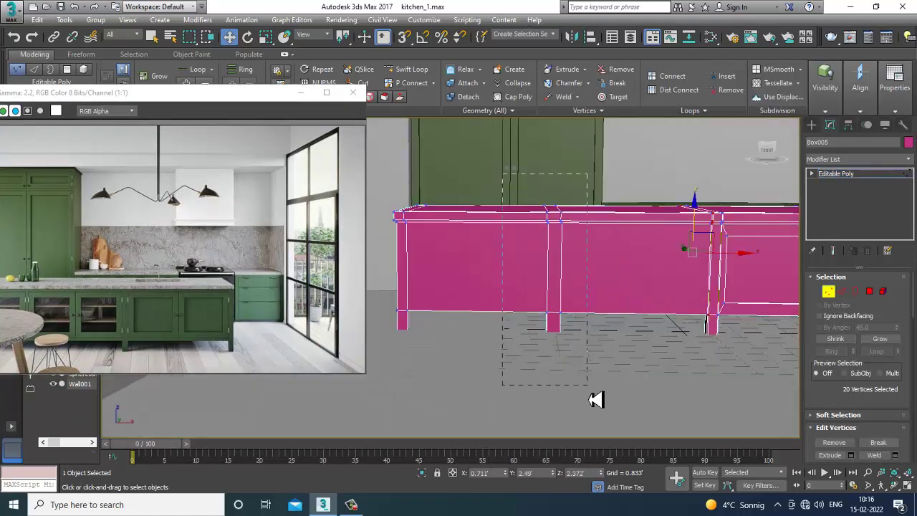
left_click_drag(595, 399, 597, 397, "ctrl")
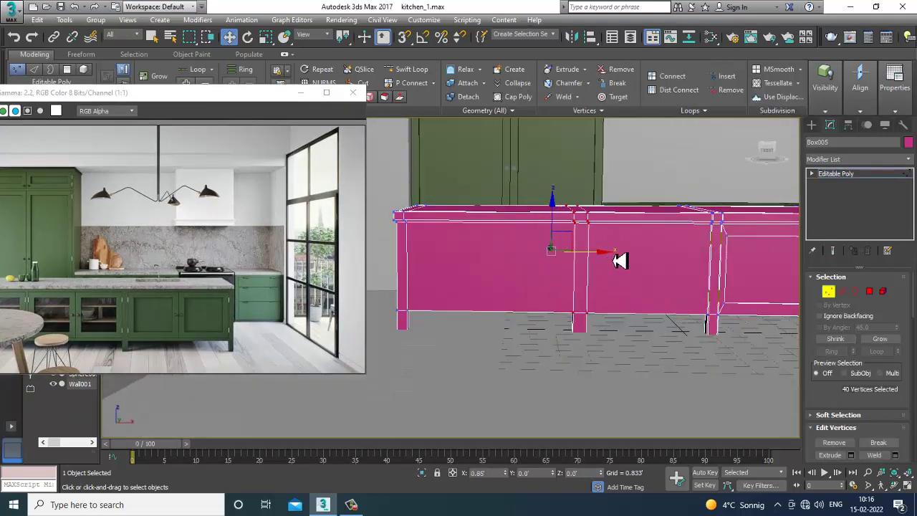
left_click_drag(616, 261, 616, 258)
- Add a vertical edge loop with Swift Loop in the island's leftmost bay and move it along X to about -6.332'
left_click(407, 69)
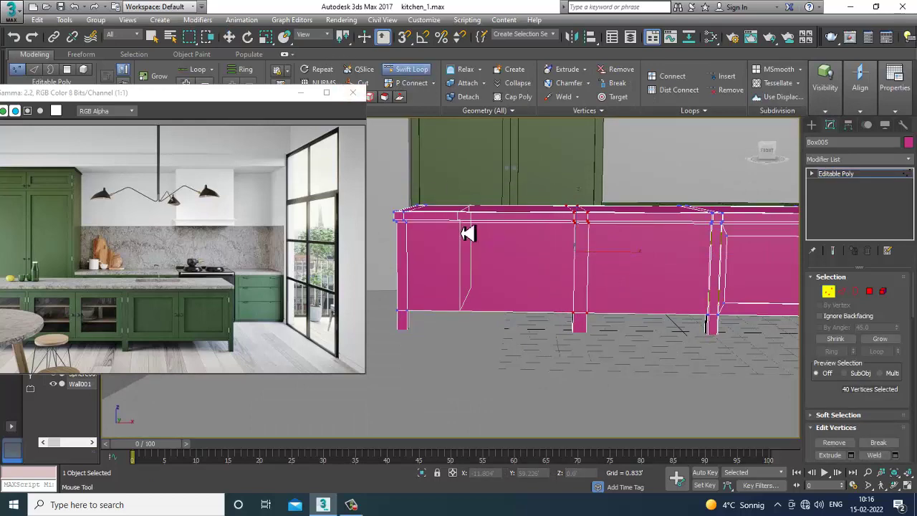
left_click(461, 233)
mouse_move(564, 253)
middle_mouse_down("alt")
mouse_move(576, 254)
mouse_move(558, 262)
middle_mouse_up("alt")
key("w")
key("1")
key("1")
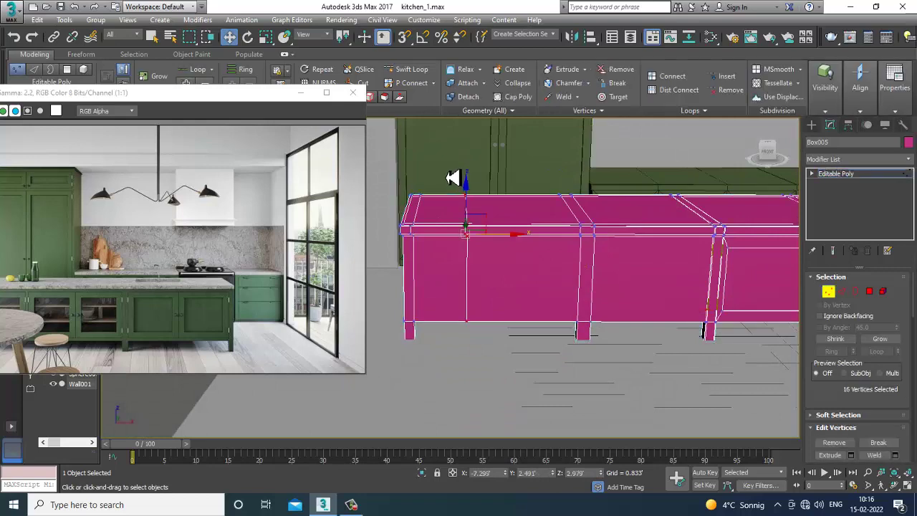
left_click_drag(506, 248, 534, 241)
middle_click_drag(630, 266, 556, 196, "alt")
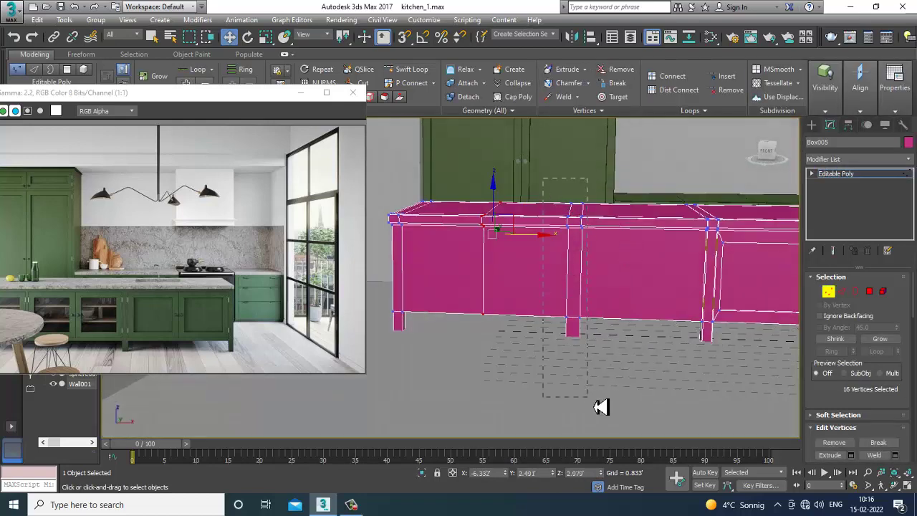
left_click_drag(600, 407, 599, 402)
middle_click_drag(610, 260, 609, 307, "alt")
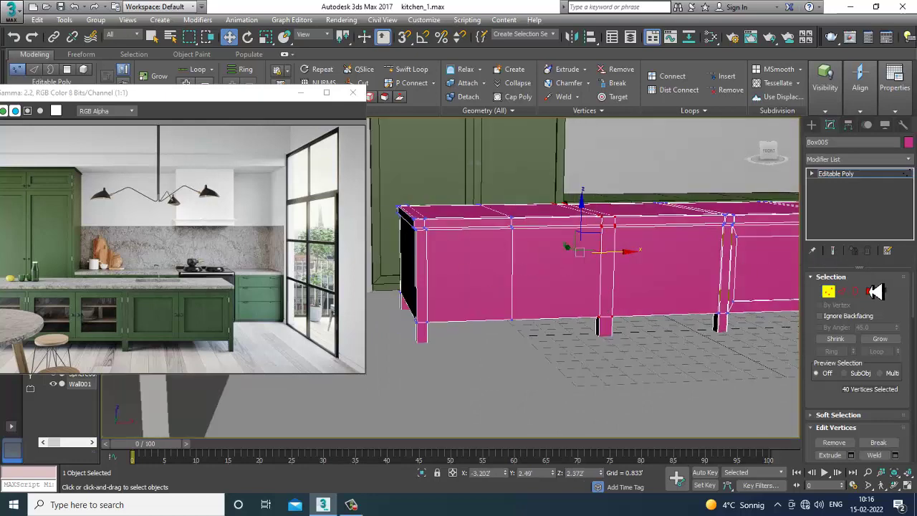
left_click(875, 290)
left_click(659, 291)
left_click(548, 281, "ctrl")
left_click(457, 288, "ctrl")
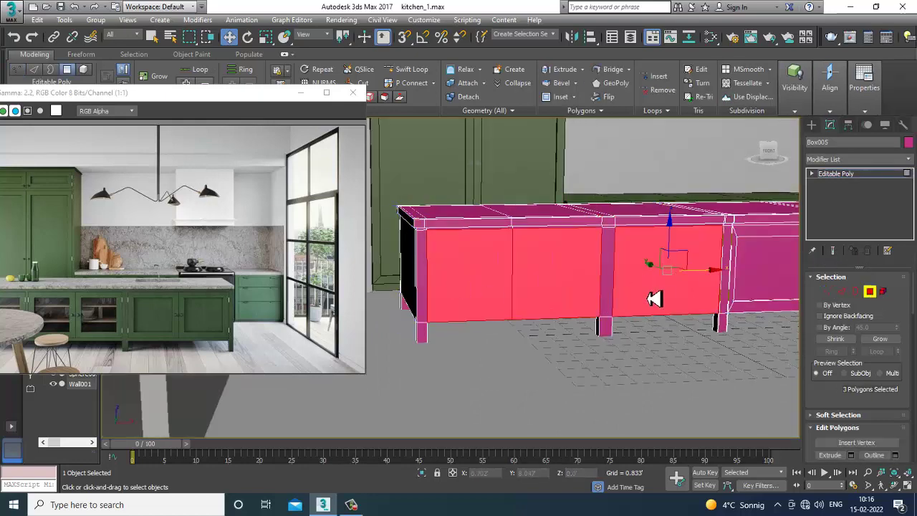
middle_click_drag(654, 298, 679, 307, "alt")
left_click(606, 272, "ctrl")
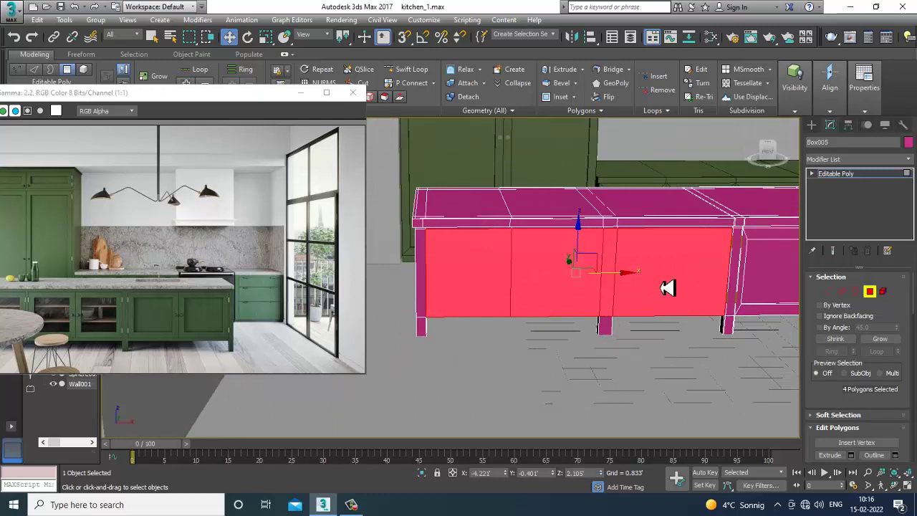
- Inset the front polygon of the bay between the second and third legs by 0.174'
left_click(666, 288)
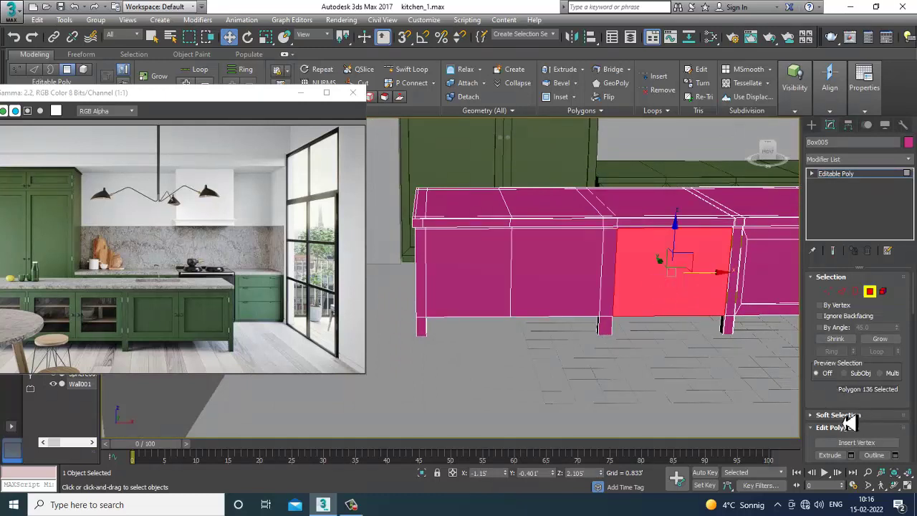
scroll(849, 423, "down", 5)
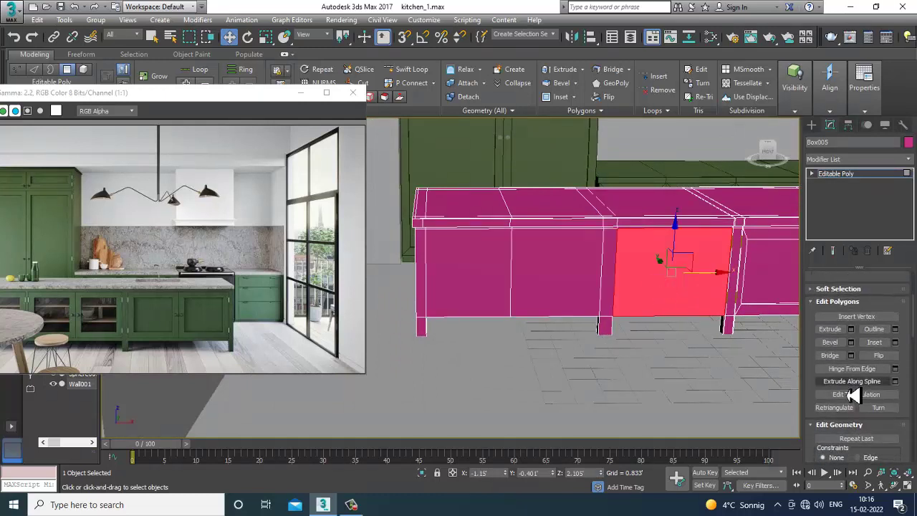
left_click(895, 343)
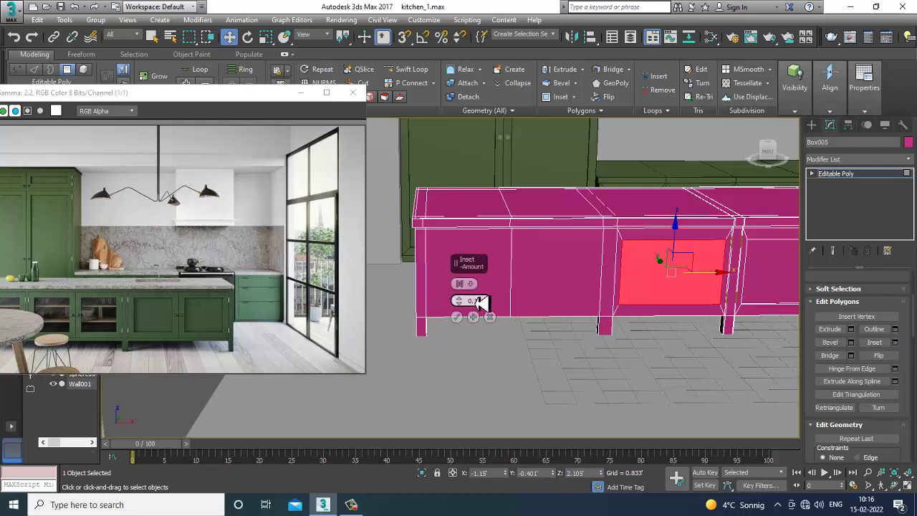
left_click(464, 326)
- Extrude the inset panel between the second and third legs inward by -0.087'
middle_click_drag(458, 327, 639, 277, "alt")
scroll(642, 279, "up", 3)
middle_click_drag(714, 337, 636, 333)
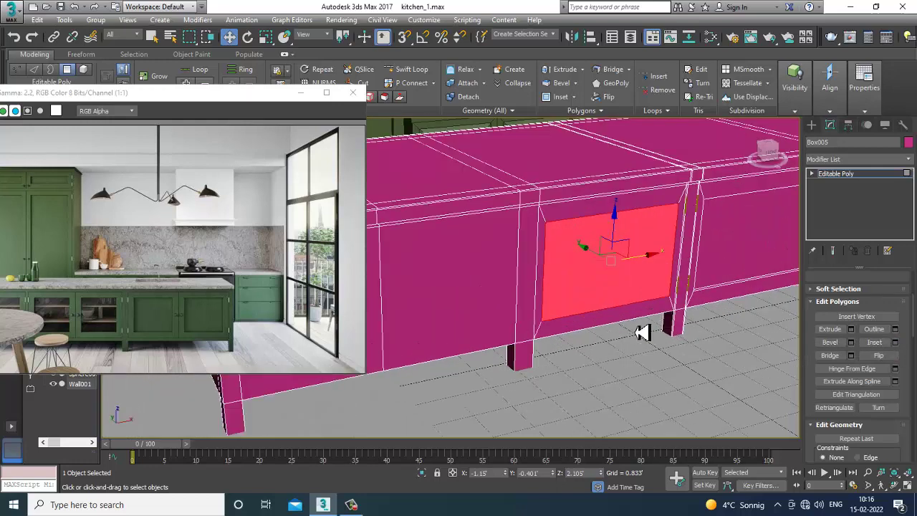
left_click(851, 329)
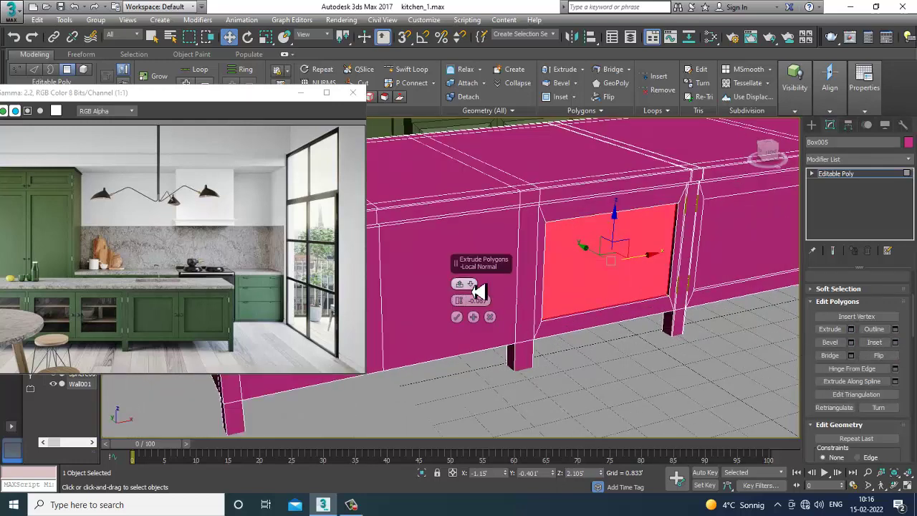
left_click(457, 317)
- Select the two front polygons of the leftmost bay and inset them By Polygon by 0.174'
left_click(460, 306)
middle_click_drag(463, 303, 500, 298, "alt")
left_click(499, 298, "ctrl")
left_click(895, 342)
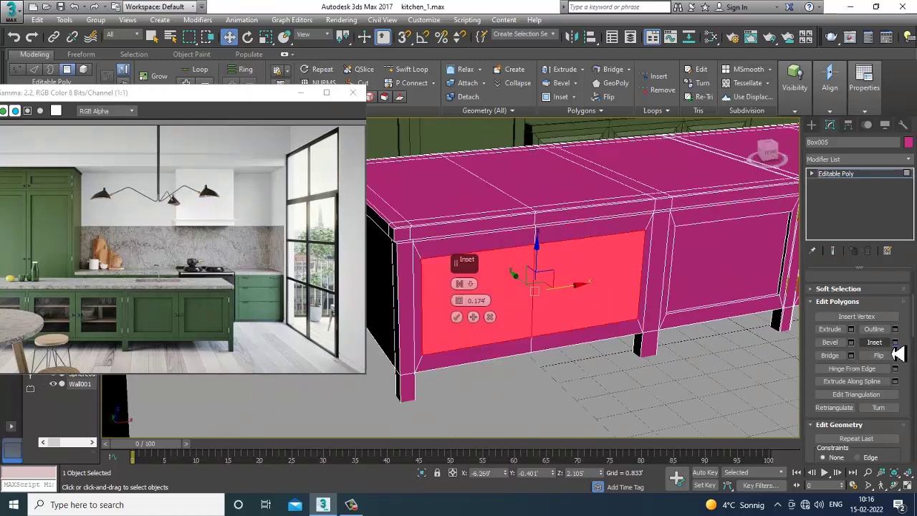
left_click(460, 283)
left_click(502, 307)
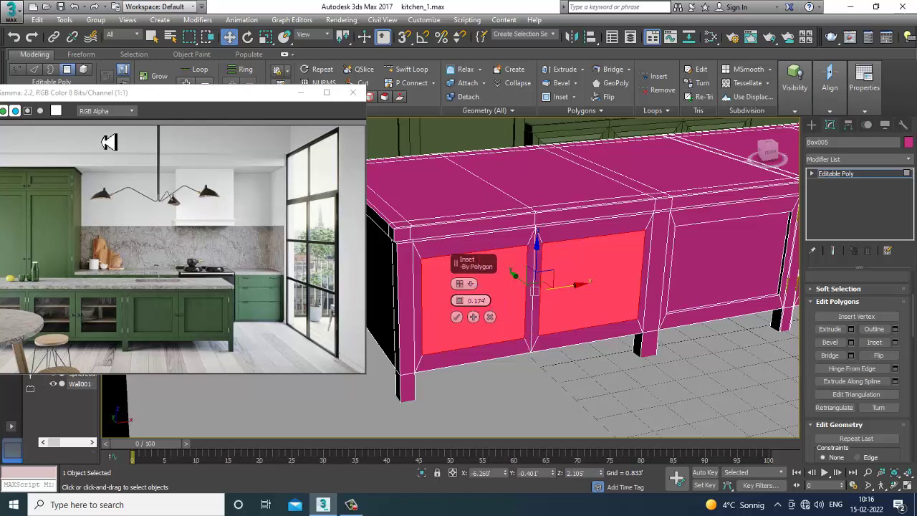
left_click_drag(150, 101, 249, 96)
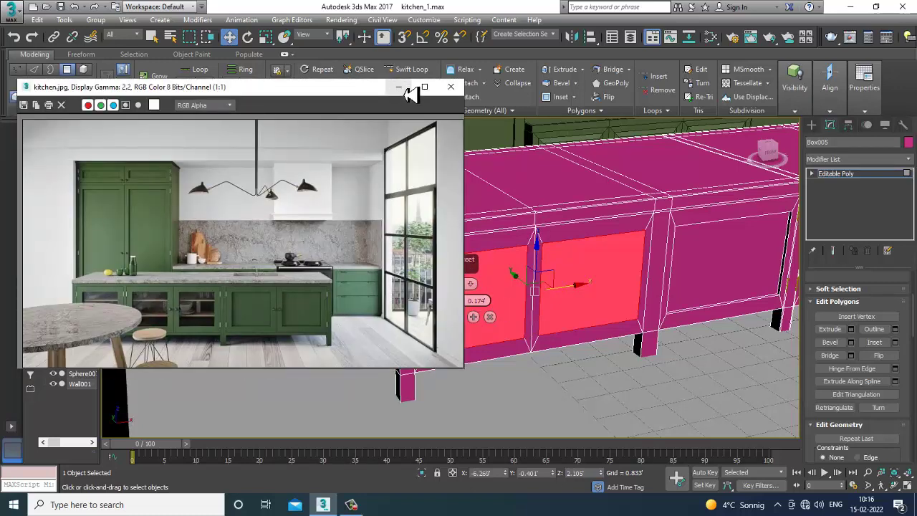
left_click(400, 87)
left_click(457, 317)
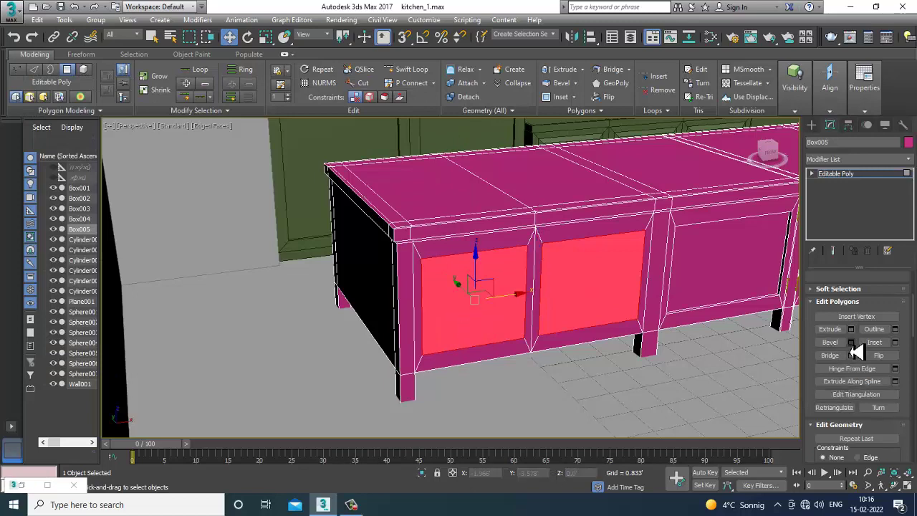
- Extrude the two inset door panels of the leftmost bay inward by -0.087' and return to the whole object
left_click(851, 329)
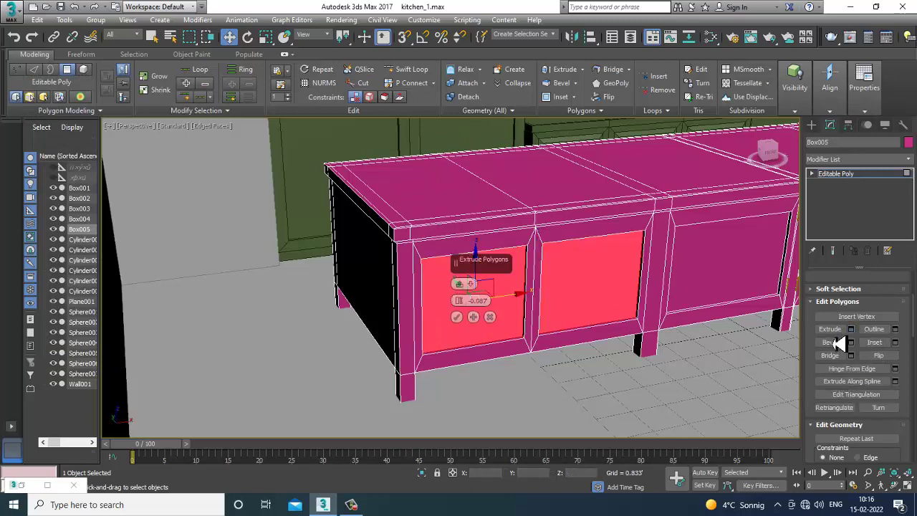
left_click(457, 317)
scroll(558, 286, "down", 5)
middle_click_drag(559, 286, 629, 285, "alt")
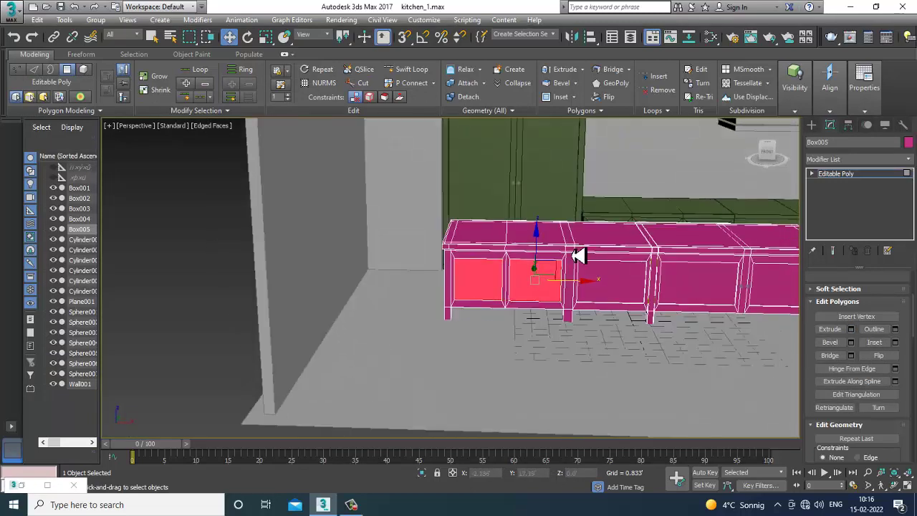
scroll(515, 267, "up", 4)
left_click(845, 174)
scroll(675, 262, "up", 5)
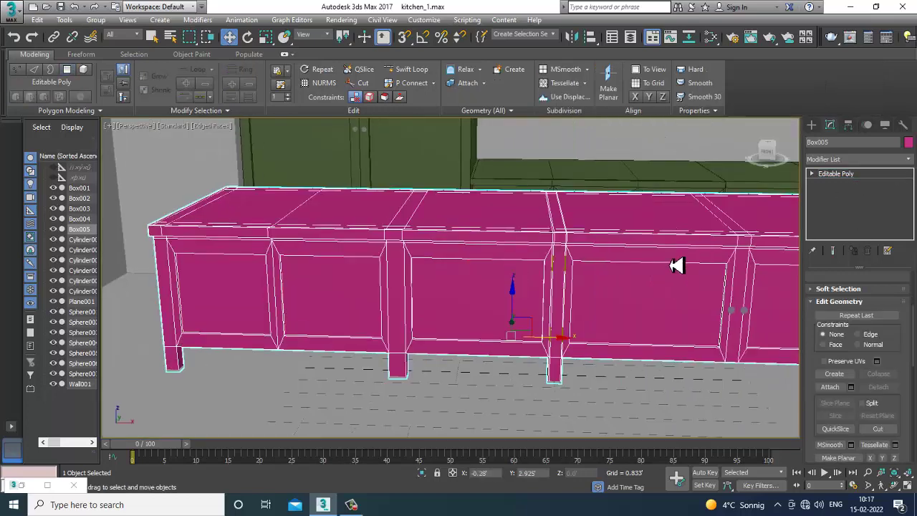
- Check the reference image, then copy the existing pair of door knobs once along X to the leftmost bay's double doors
left_click(25, 487)
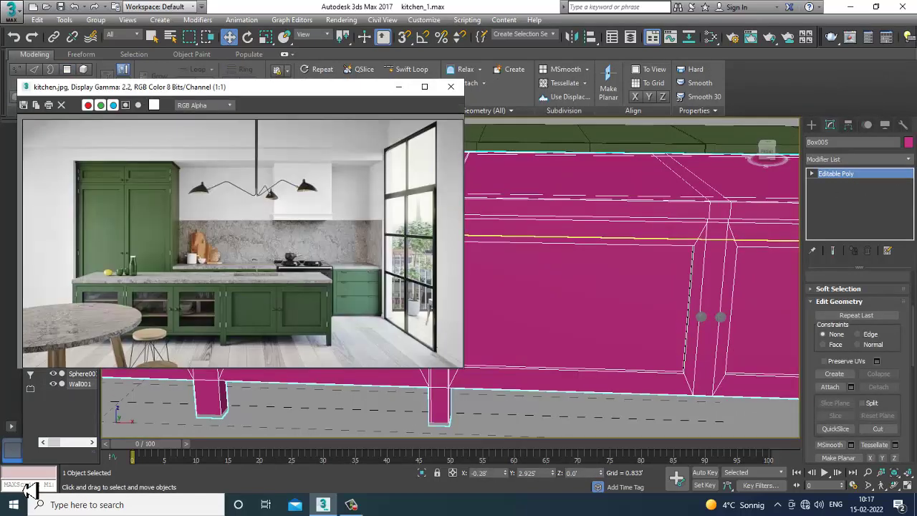
left_click(398, 87)
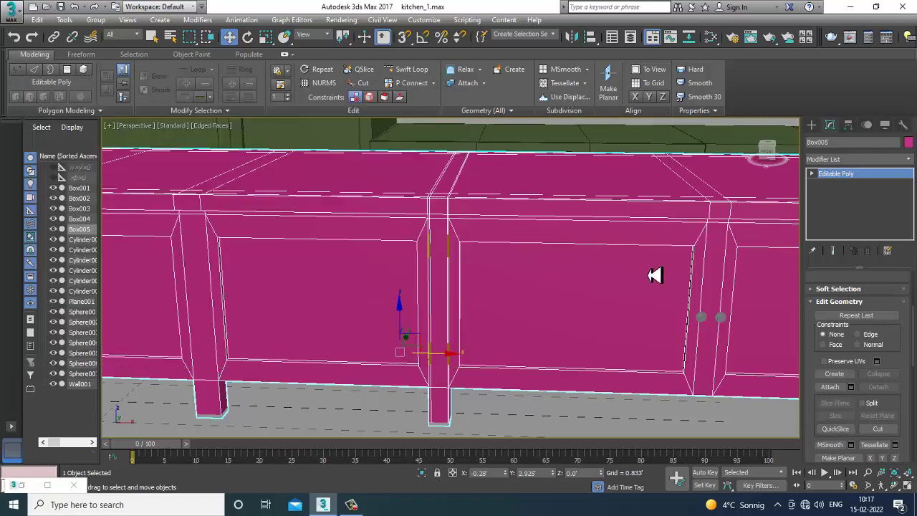
middle_click_drag(654, 276, 616, 279)
middle_click_drag(668, 305, 638, 283)
scroll(559, 285, "down", 3)
scroll(563, 290, "up", 4)
left_click(575, 275)
left_click(557, 275, "ctrl")
scroll(558, 280, "down", 4)
left_click_drag(651, 283, 336, 279)
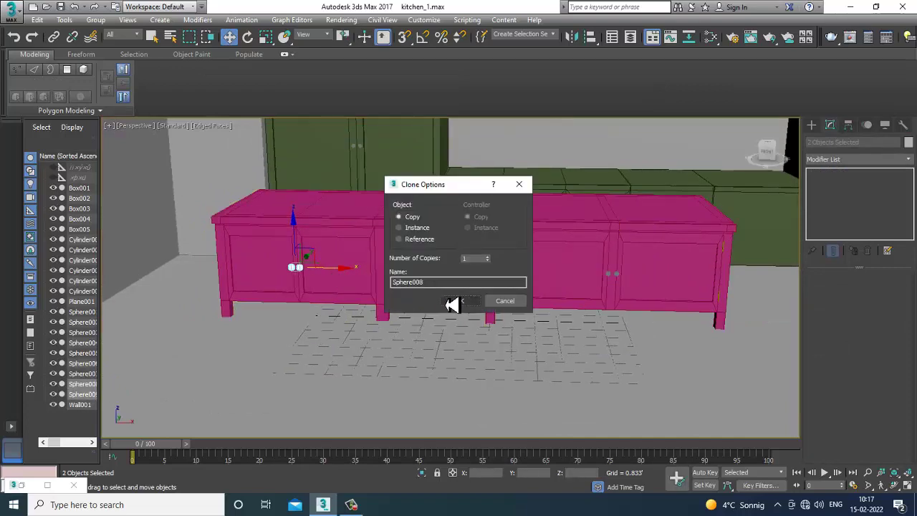
left_click(450, 303)
- Adjust the right-hand copied knob slightly along X beside the stile between the leftmost doors
key("z")
scroll(410, 290, "down", 5)
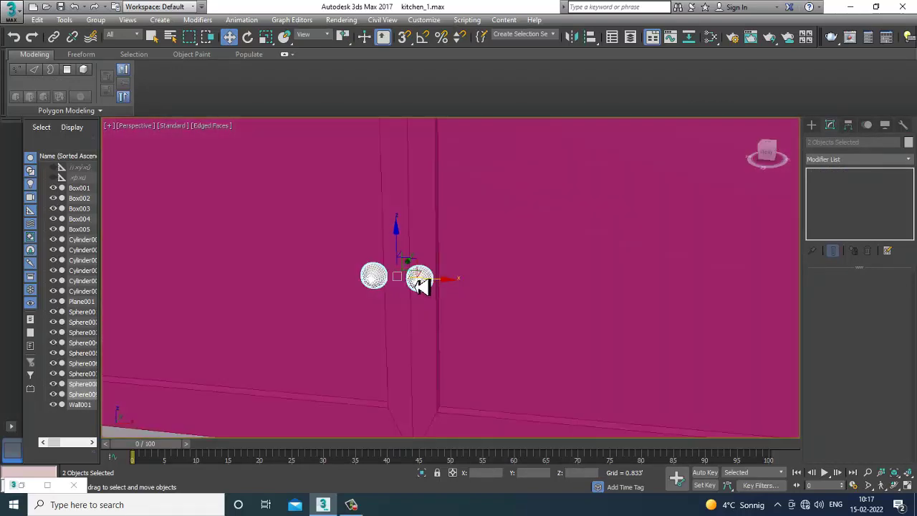
scroll(416, 283, "up", 3)
left_click(424, 280)
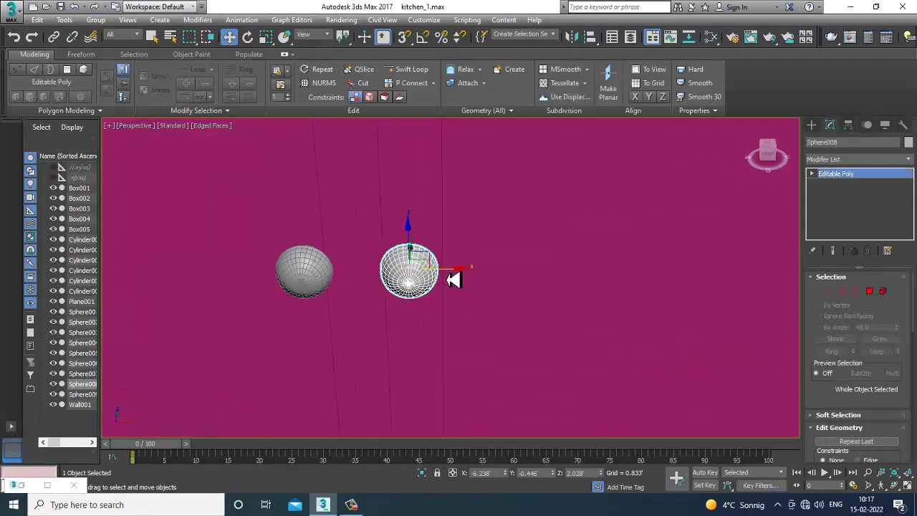
left_click_drag(450, 279, 456, 277)
middle_click_drag(443, 286, 462, 287, "alt")
left_click_drag(467, 275, 463, 273)
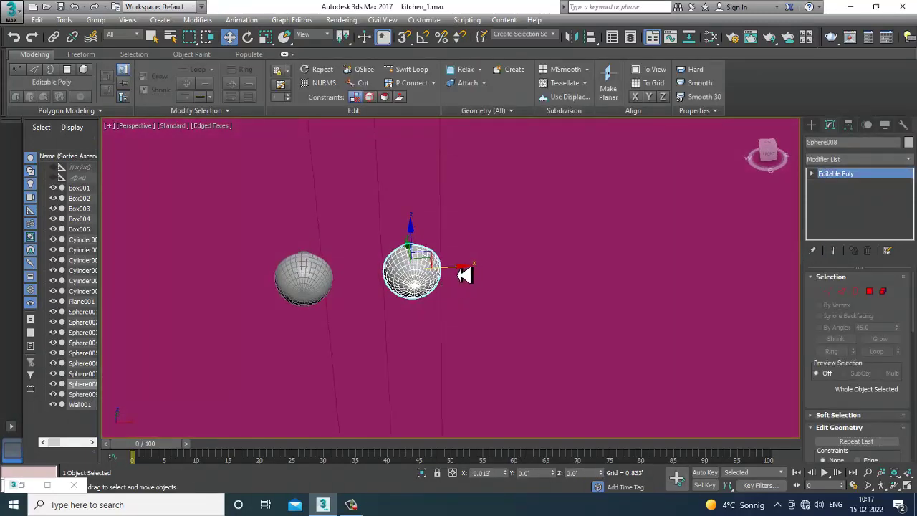
- Move the left-hand copied knob along X toward the other one, to about X -6.385'
left_click(311, 280)
left_click_drag(363, 283, 399, 280)
scroll(420, 250, "down", 5)
scroll(420, 295, "up", 5)
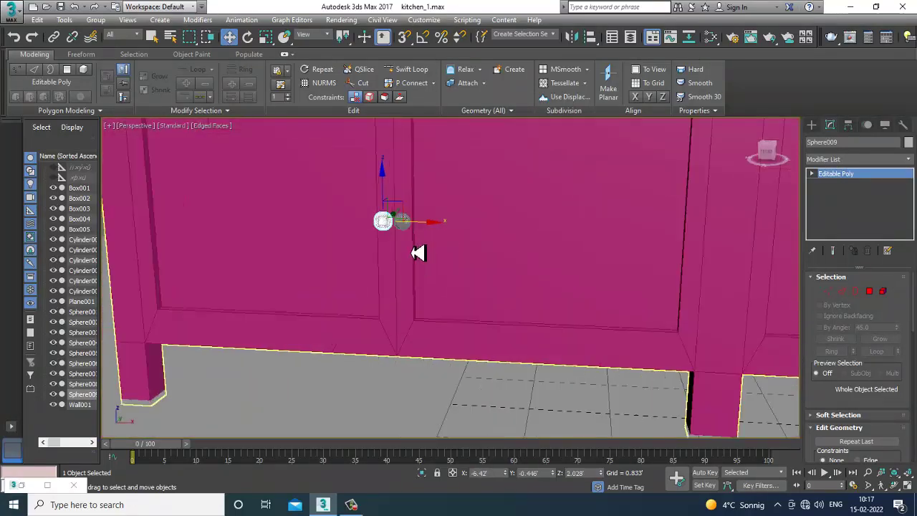
left_click_drag(423, 240, 432, 229)
scroll(437, 240, "down", 3)
scroll(404, 284, "down", 2)
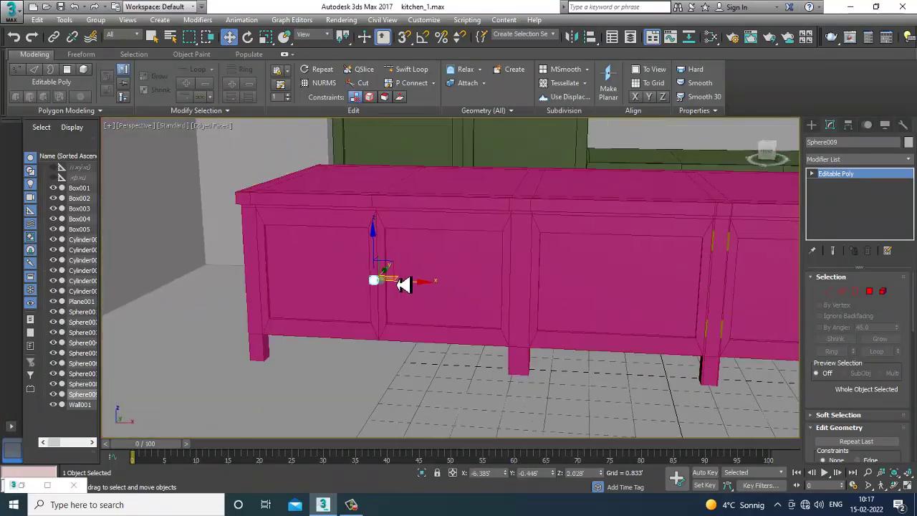
scroll(405, 298, "up", 2)
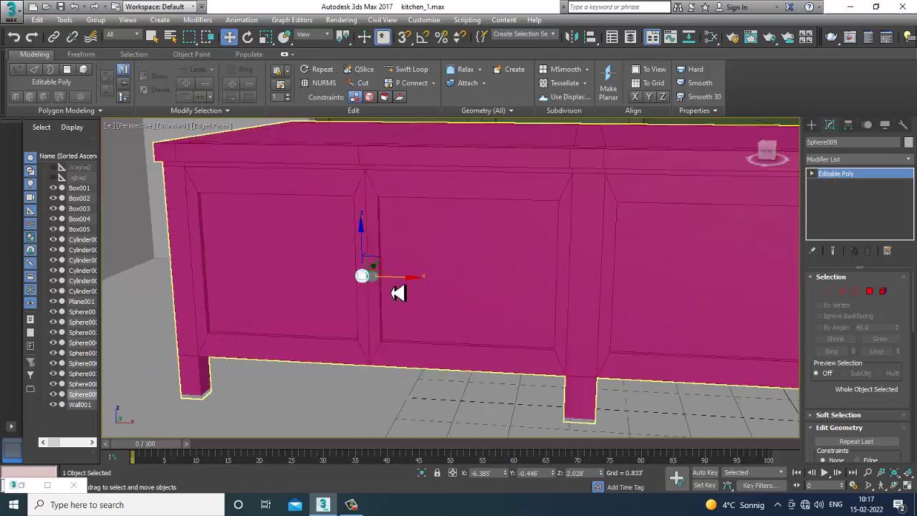
- Delete the left-hand copied knob and move the remaining one along X onto the stile, to about X -6.316'
key("Delete")
scroll(408, 291, "up", 3)
left_click(412, 287)
left_click_drag(459, 290, 447, 288)
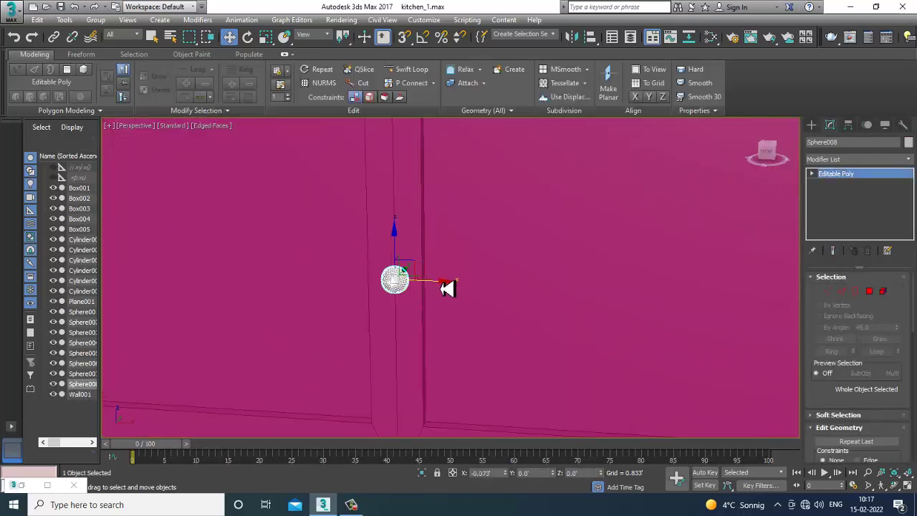
scroll(445, 287, "down", 8)
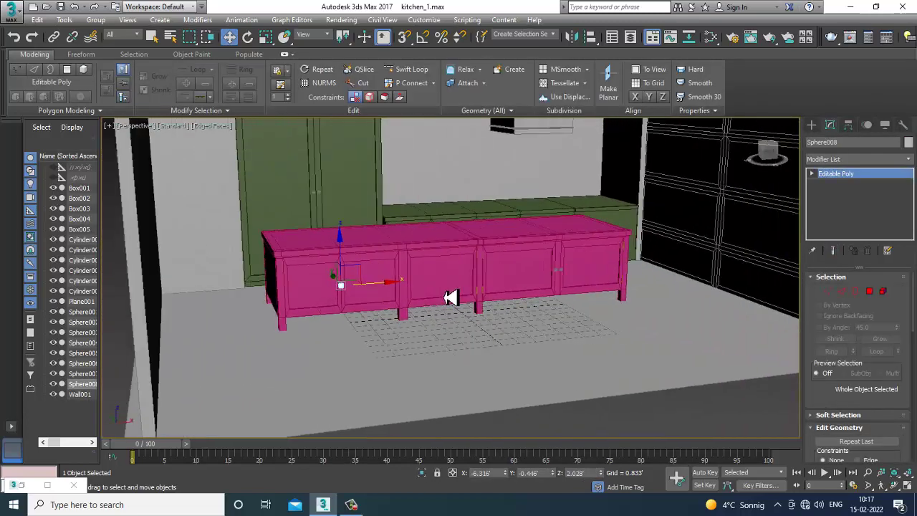
- Compare the island's doors and hinges with the kitchen reference image
left_click(30, 486)
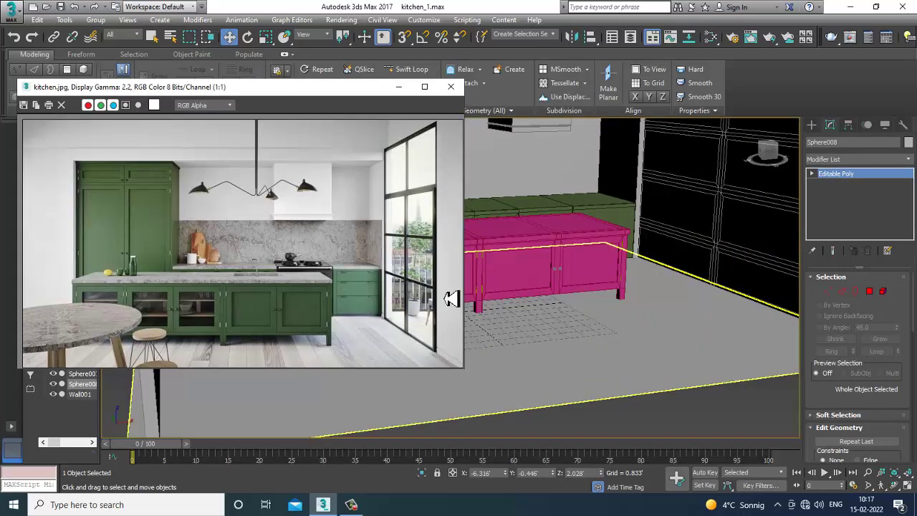
left_click(399, 87)
scroll(573, 301, "up", 6)
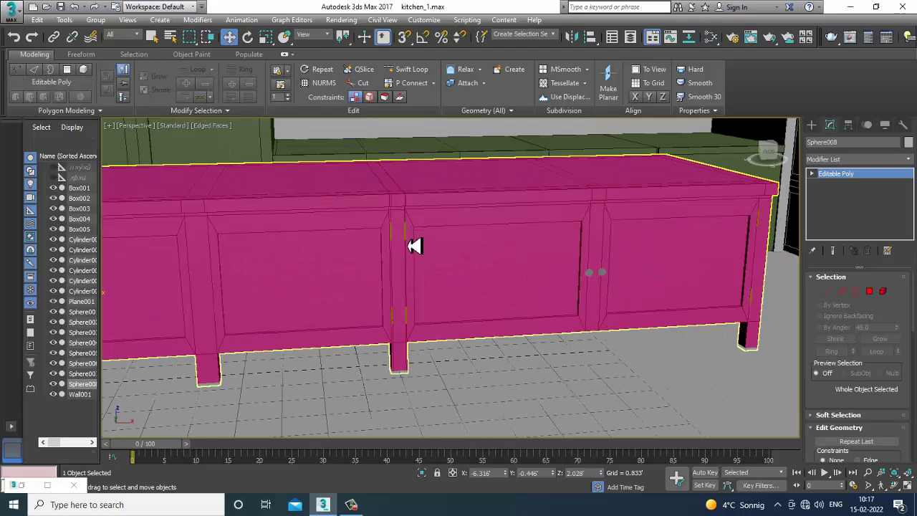
- Copy the upper and lower hinges from the right edge of the island's middle leg along X to the next leg leftwards
left_click(409, 325)
left_click(408, 322)
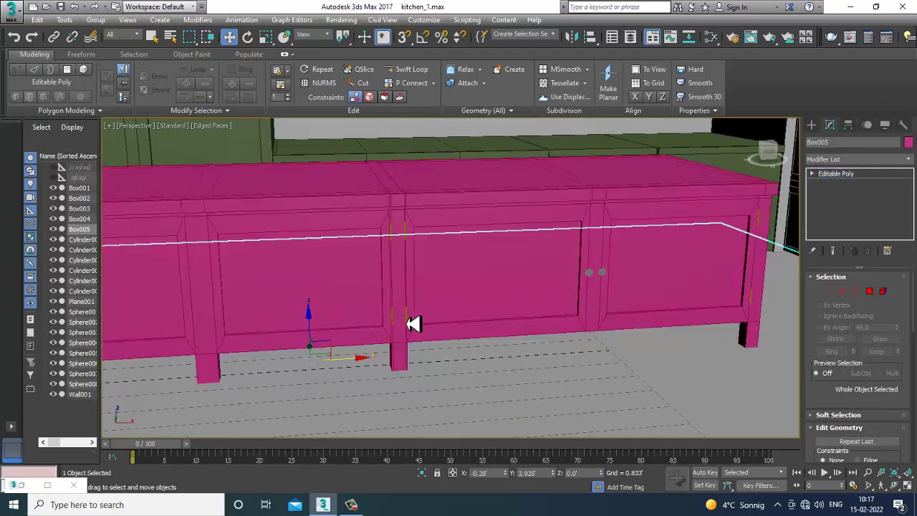
left_click(409, 323)
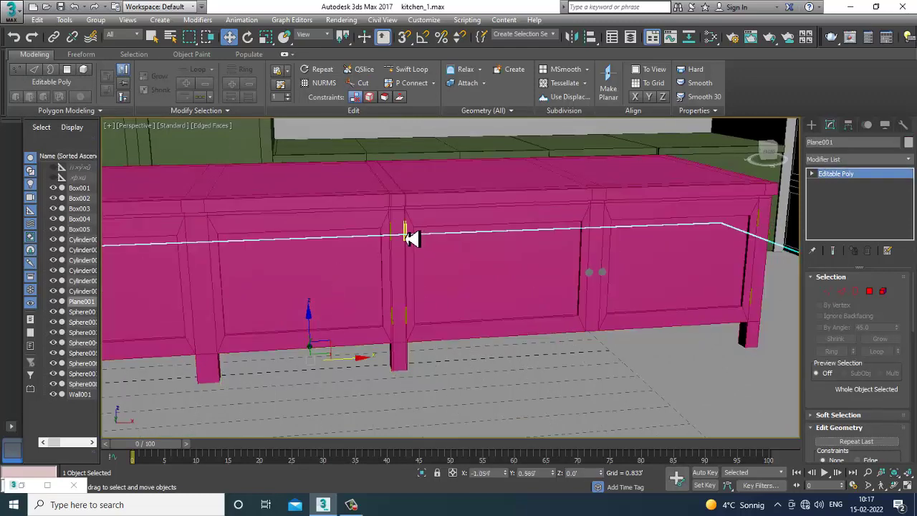
left_click(413, 236)
left_click(414, 323, "ctrl")
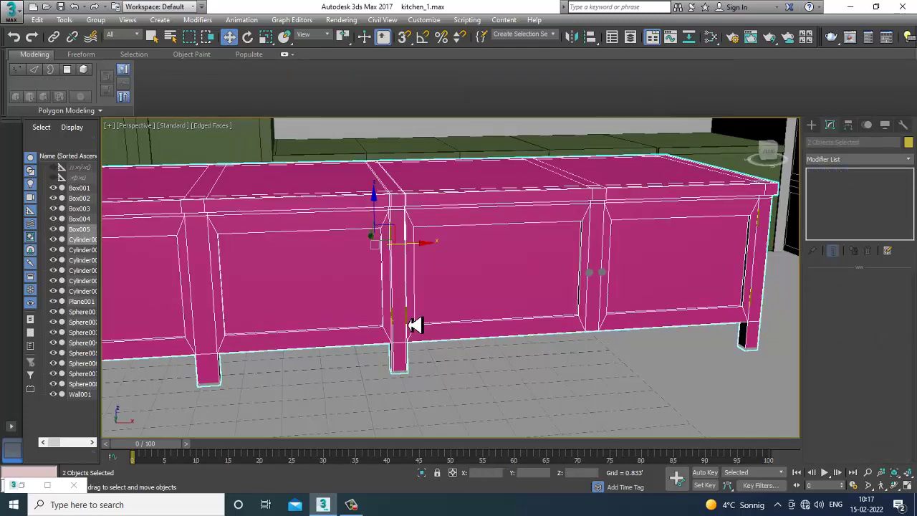
left_click(414, 325, "alt")
left_click(413, 324, "ctrl")
scroll(467, 275, "up", 4)
scroll(407, 300, "down", 2)
left_click(380, 327, "ctrl")
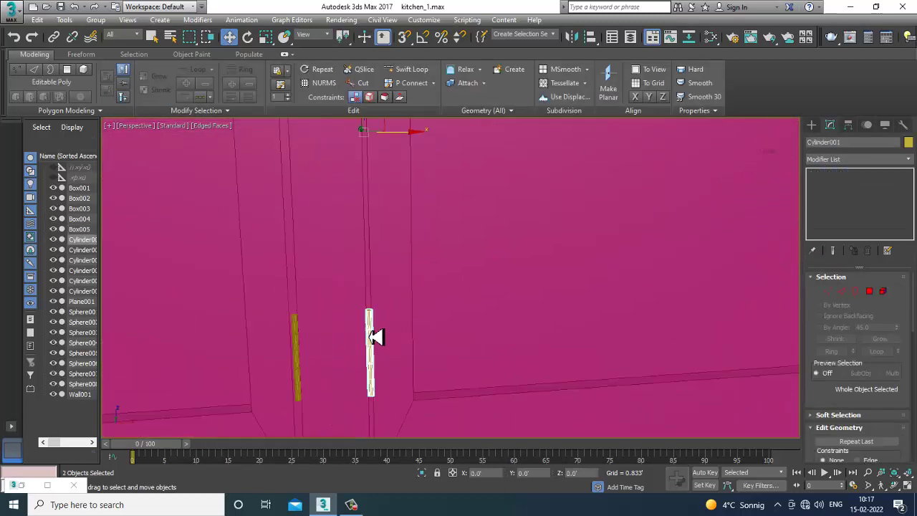
scroll(385, 323, "down", 6)
left_click_drag(467, 299, 382, 301)
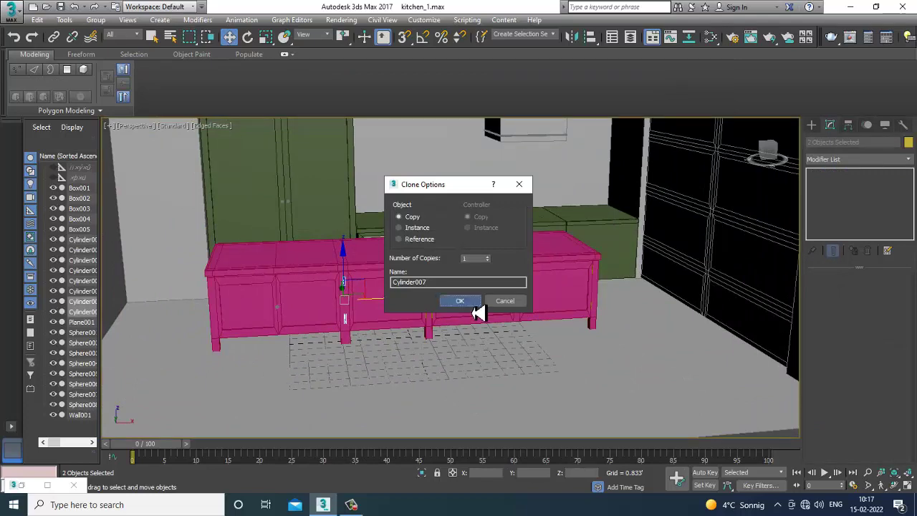
left_click(464, 300)
- Shift the two copied hinges about -0.14' along X to the left edge of their leg, then deselect them
scroll(433, 296, "up", 6)
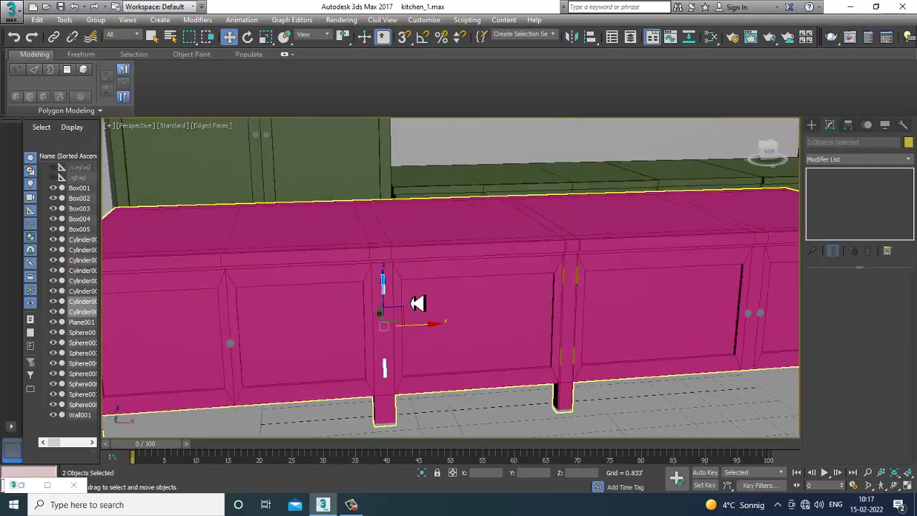
middle_click_drag(431, 303, 433, 296)
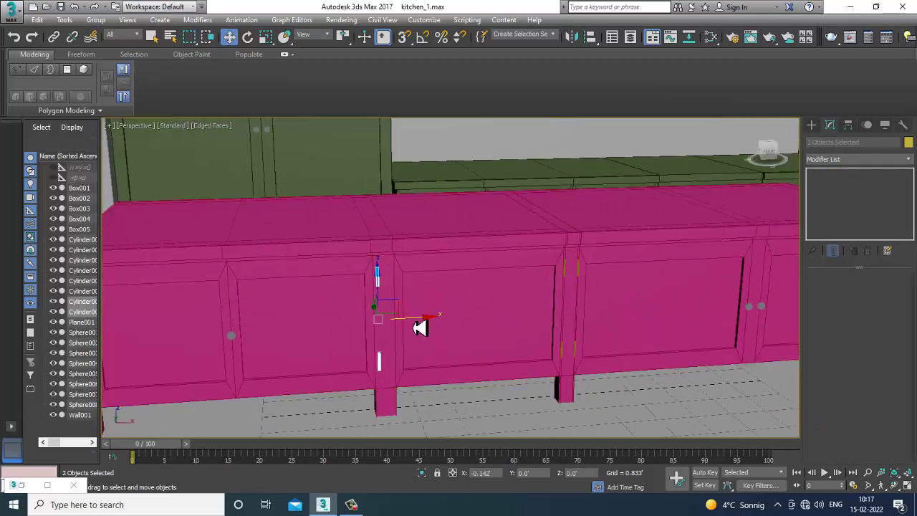
left_click(483, 162)
scroll(524, 258, "down", 10)
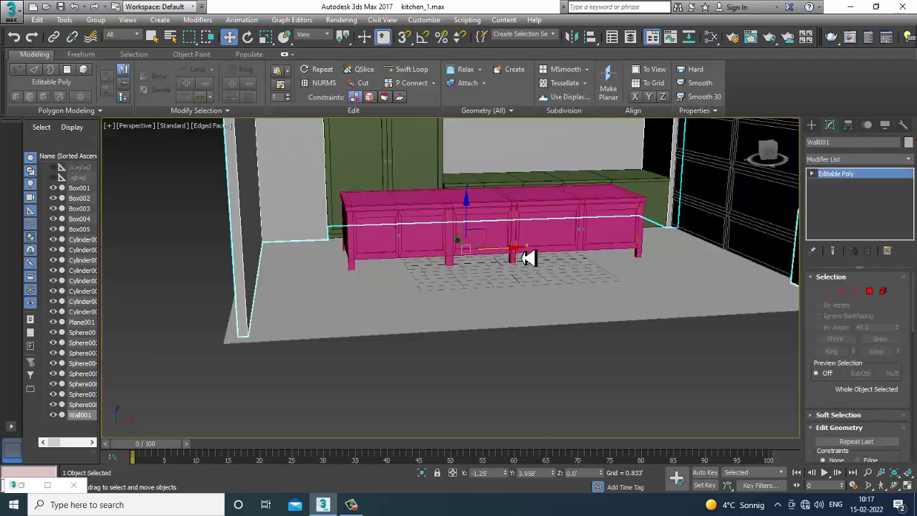
- Copy that pair of hinges about -5.7' along X onto the island's left end leg
scroll(449, 265, "up", 10)
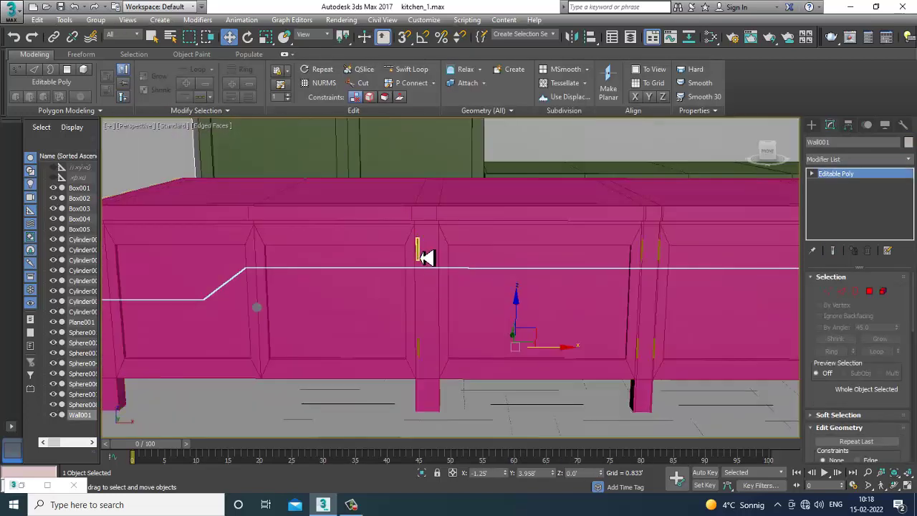
left_click(419, 256)
left_click(420, 350, "ctrl")
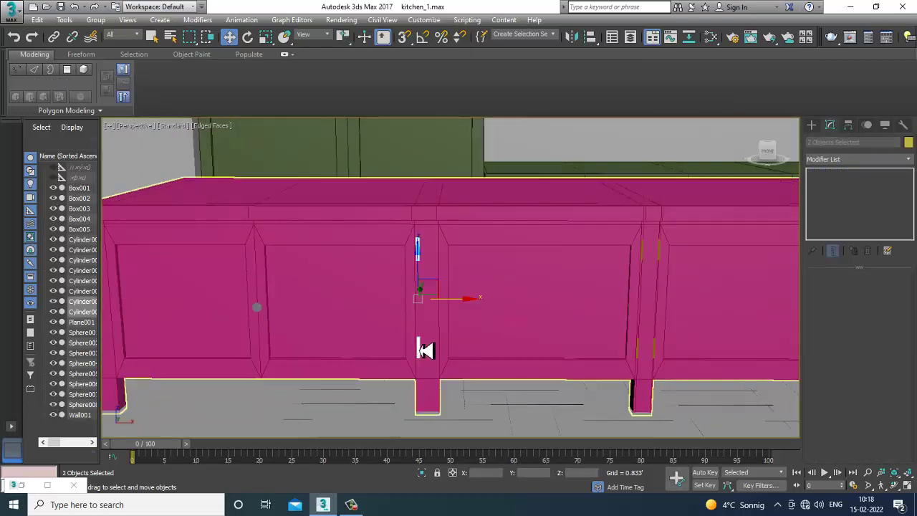
scroll(422, 349, "down", 5)
middle_click_drag(423, 349, 453, 336, "alt")
left_click_drag(458, 328, 318, 337)
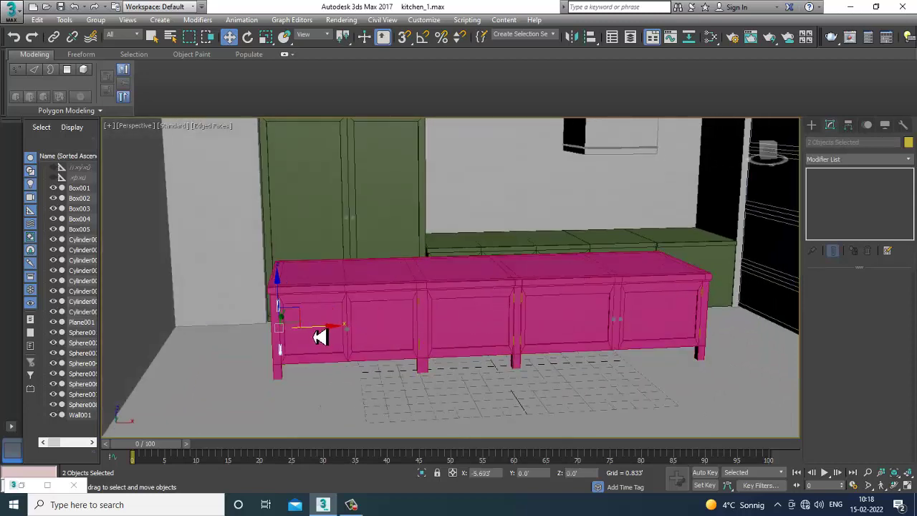
left_click(460, 301)
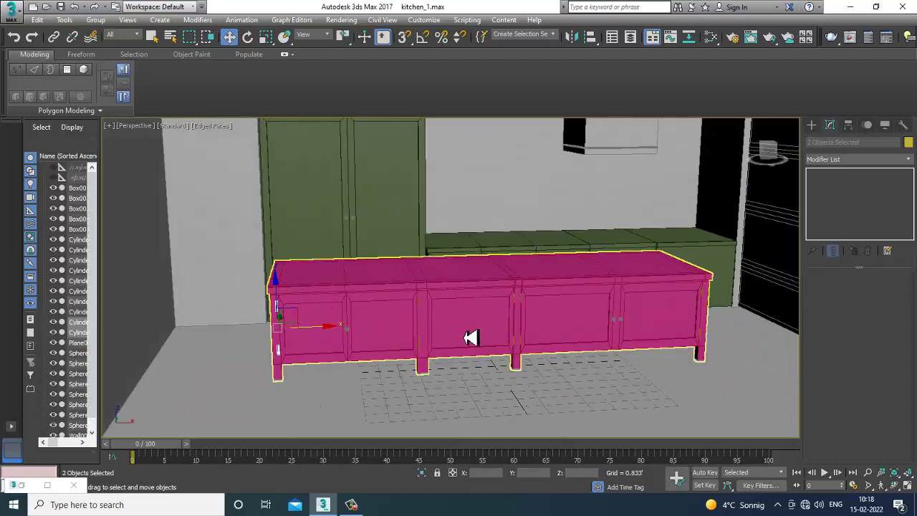
- Change the island's object color to the dark green custom color used by the cabinets
left_click(469, 338)
left_click(908, 142)
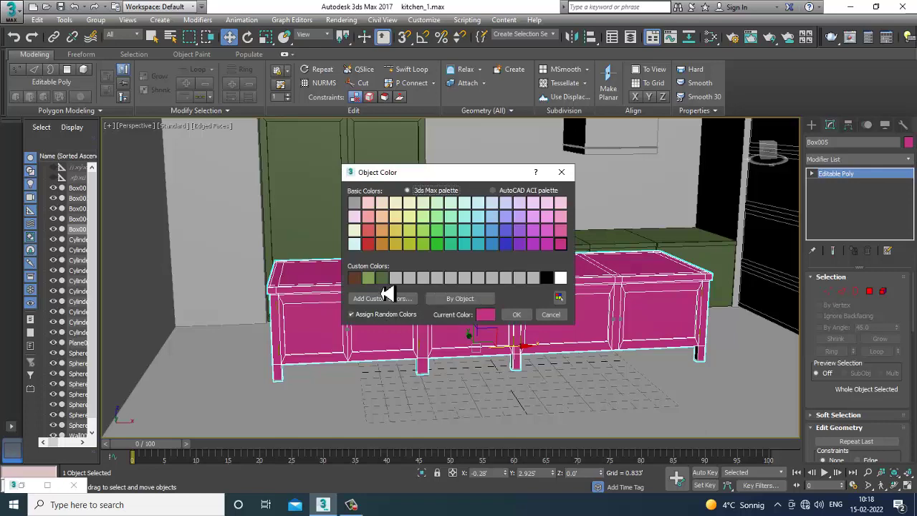
left_click(519, 315)
scroll(588, 322, "down", 6)
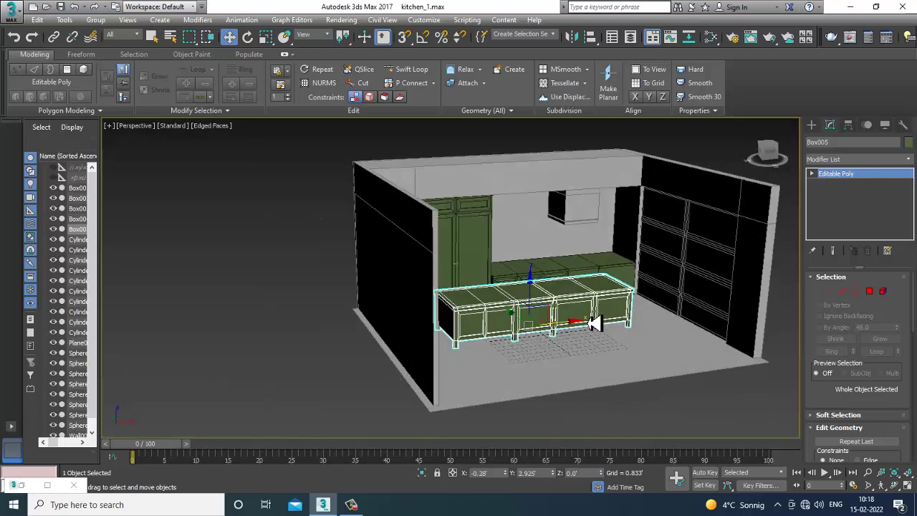
middle_click_drag(575, 340, 567, 336, "alt")
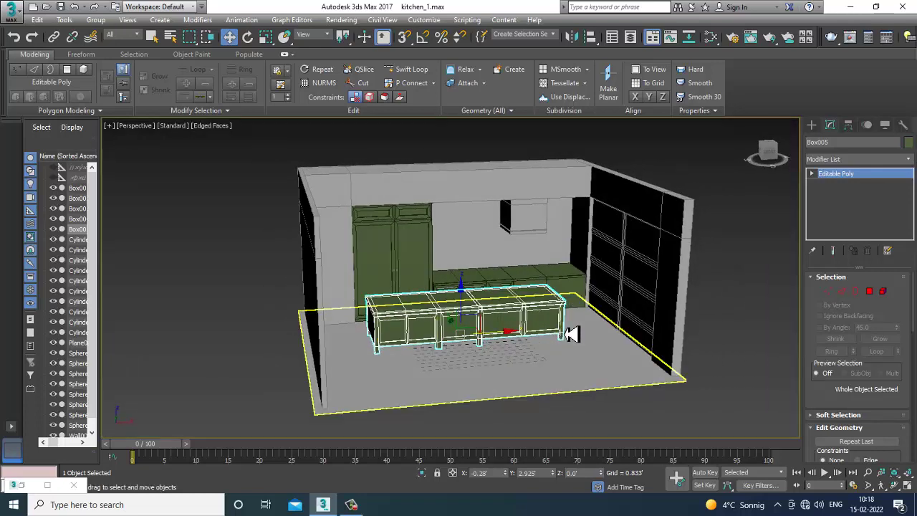
- Examine the drawer unit at the right end of the back counter in the kitchen reference image
left_click(32, 486)
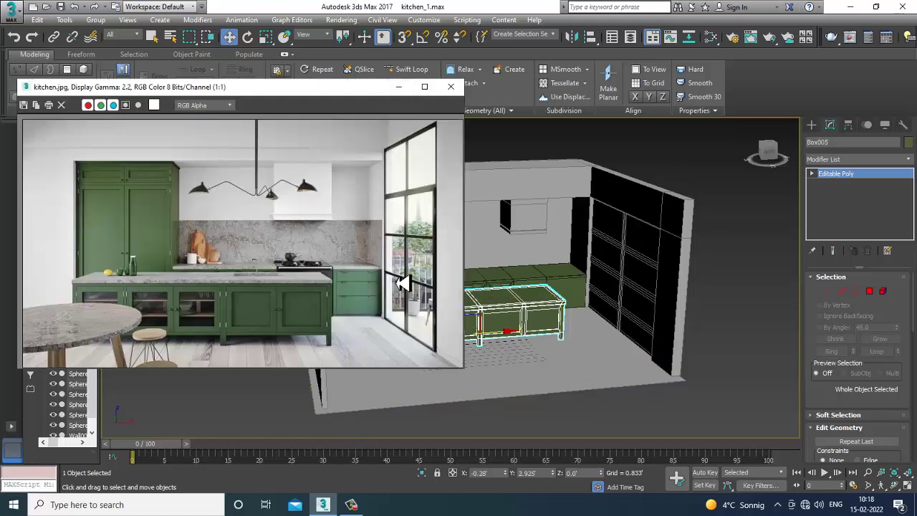
scroll(377, 285, "up", 1)
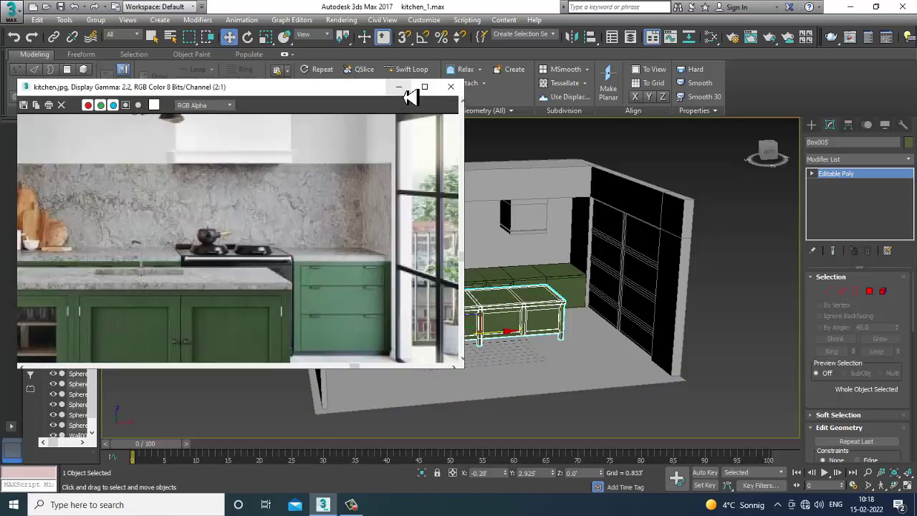
left_click(399, 88)
- Add two horizontal edge loops with Swift Loop across the back counter's right-hand section, dividing its front into three drawers
scroll(634, 331, "up", 4)
left_click(559, 234)
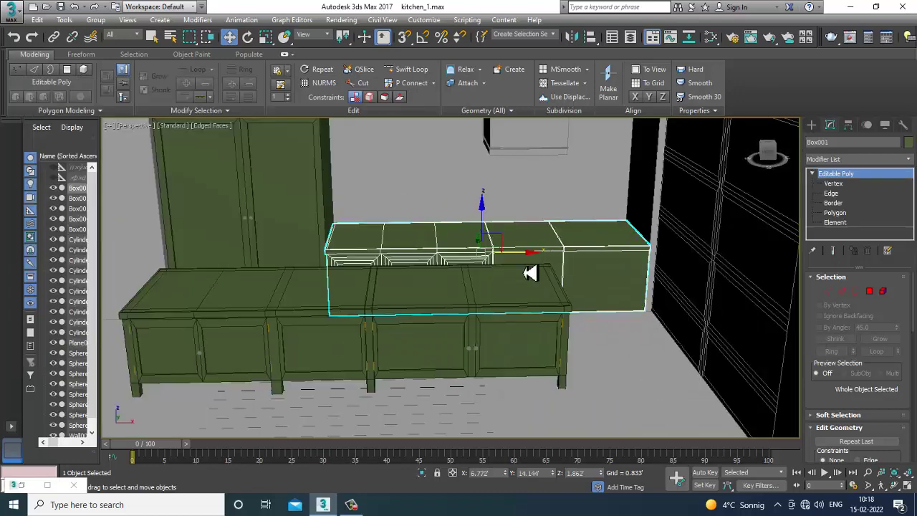
scroll(530, 273, "up", 5)
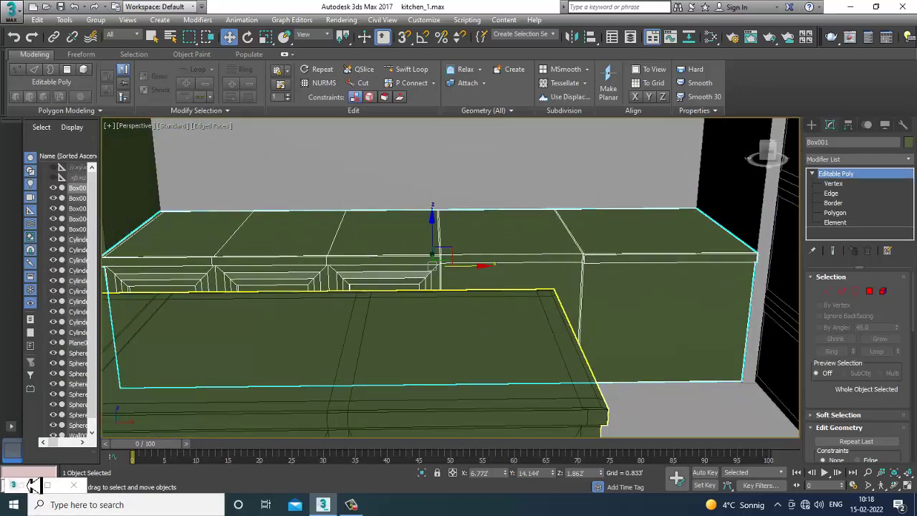
left_click(32, 486)
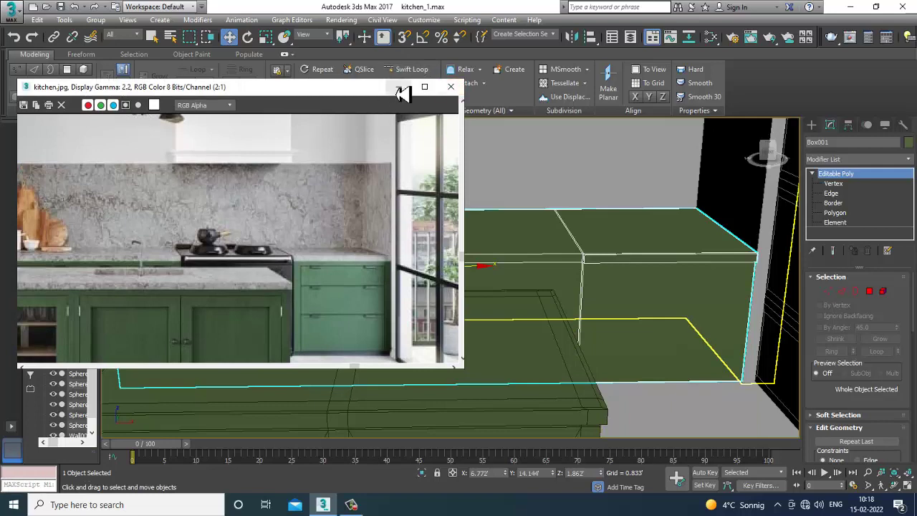
left_click(399, 88)
scroll(671, 262, "down", 4)
middle_click_drag(569, 265, 545, 213, "alt")
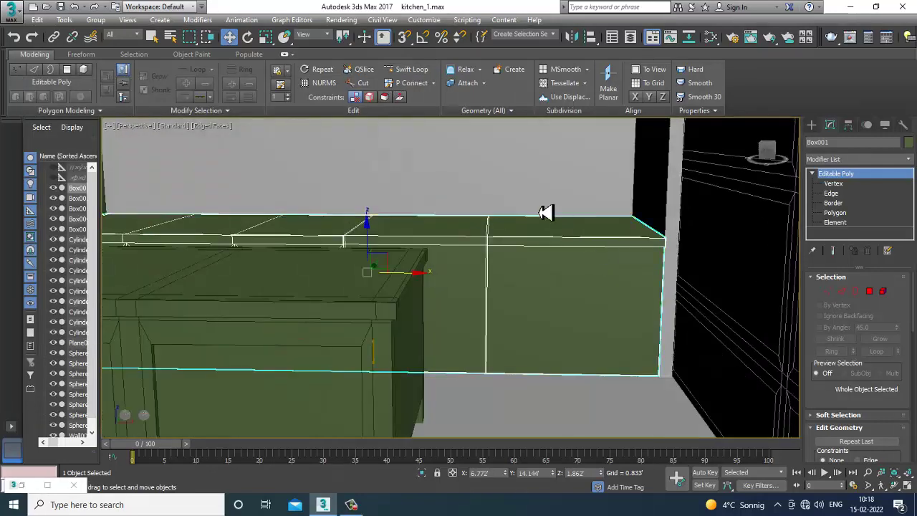
left_click(409, 69)
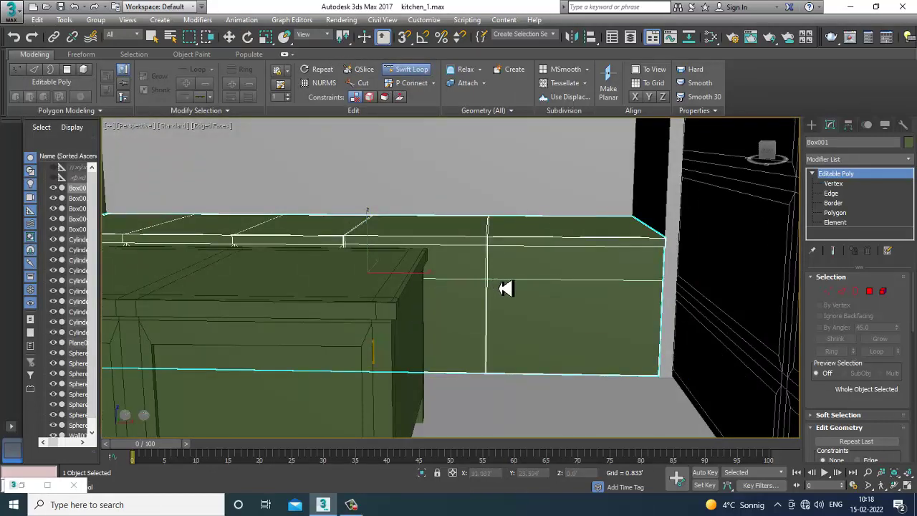
left_click(483, 324)
middle_click_drag(482, 324, 605, 338, "alt")
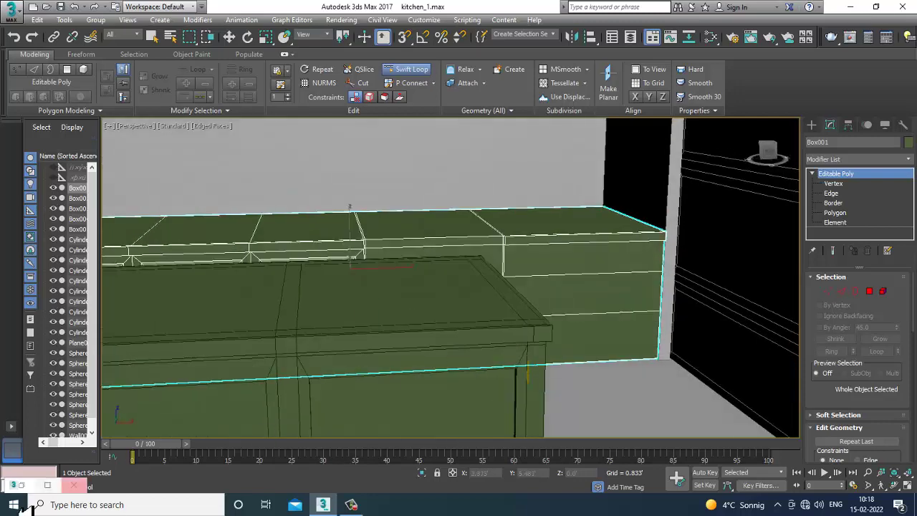
- Check the reference image and add vertical edge loops just inside the right and left sides of the back counter's drawer section
double_click(26, 487)
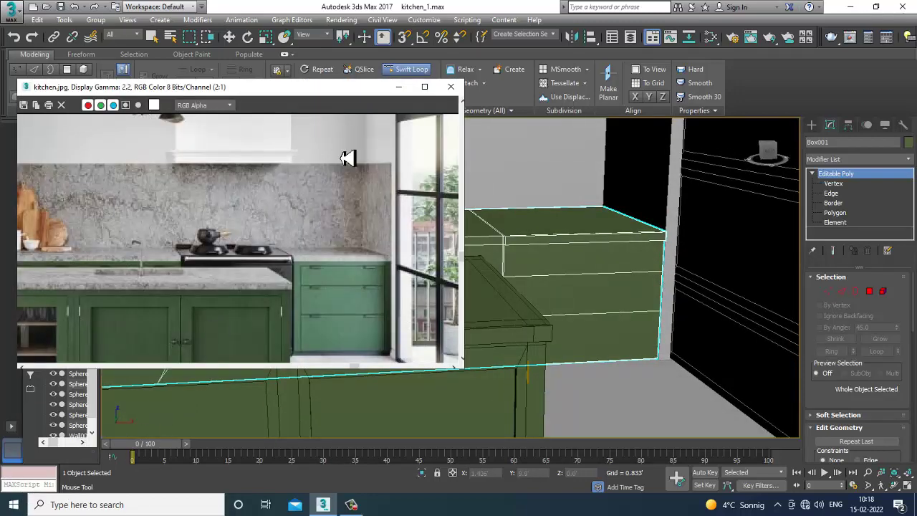
left_click(401, 87)
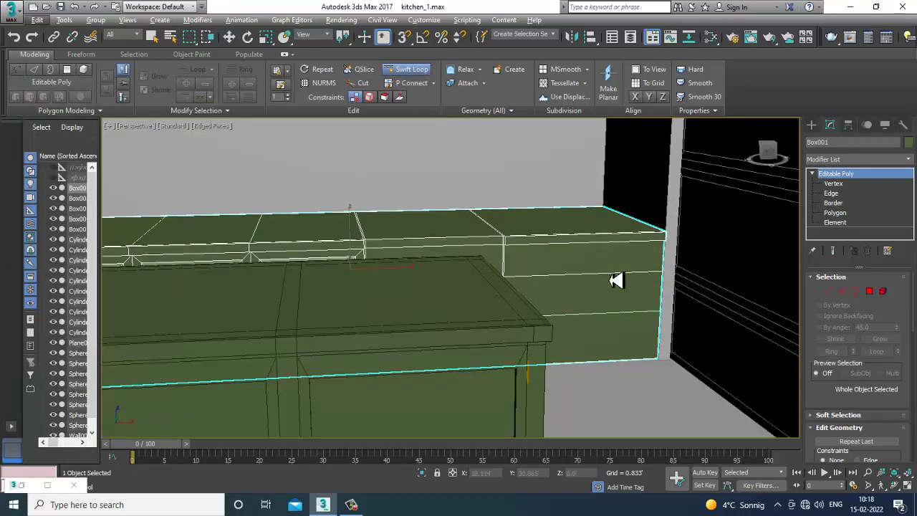
scroll(666, 297, "up", 3)
left_click(655, 264)
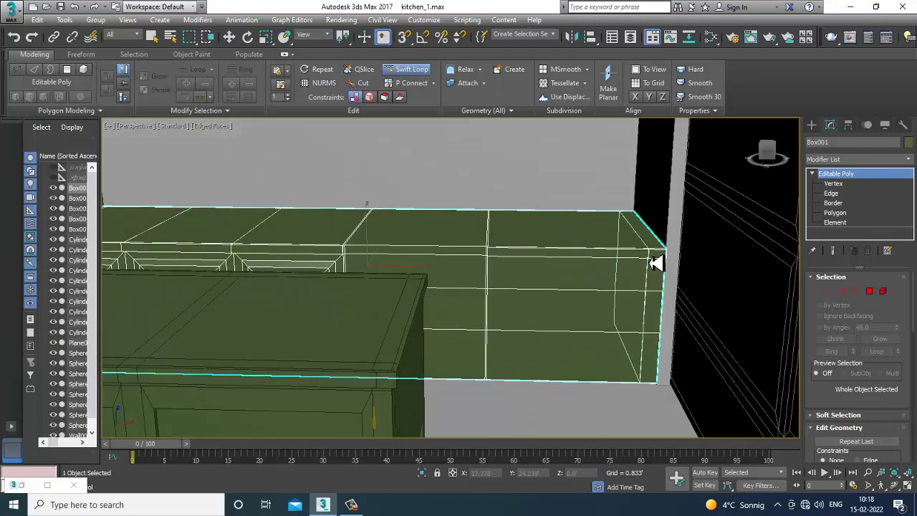
left_click(34, 493)
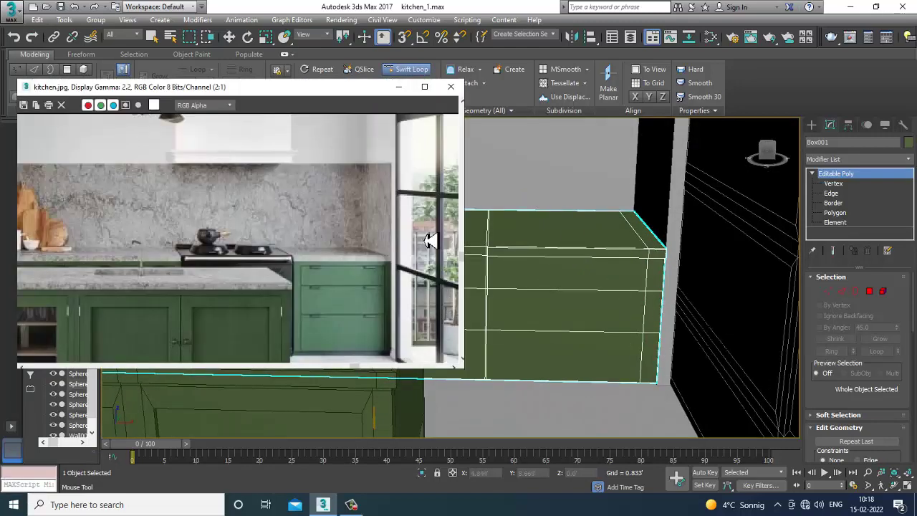
left_click(402, 87)
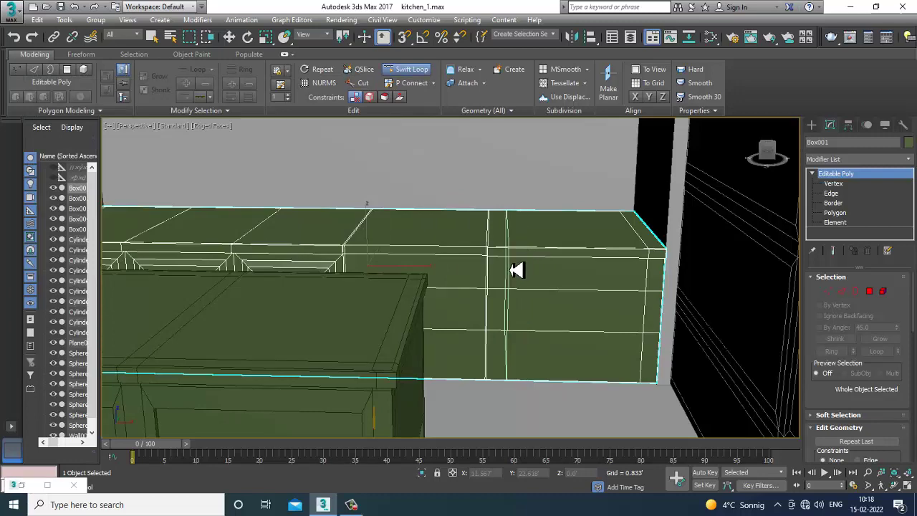
left_click(510, 271)
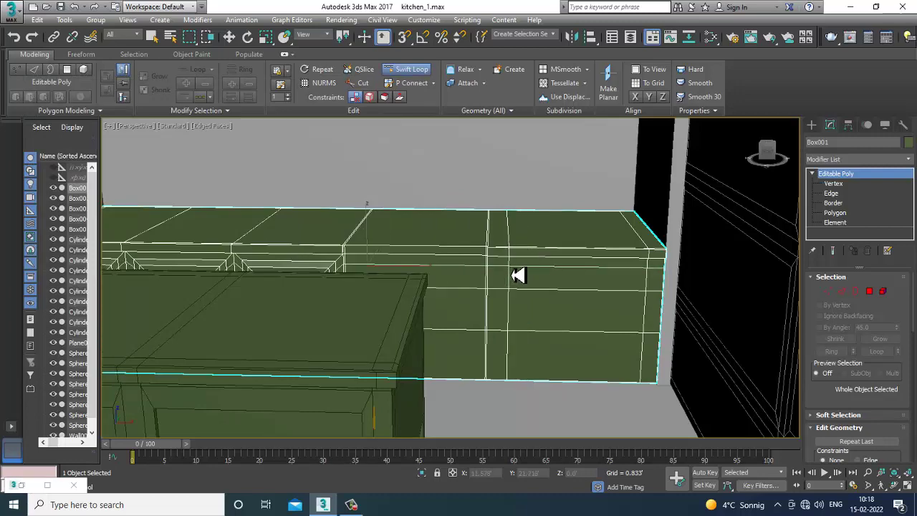
middle_click_drag(512, 275, 501, 282, "alt")
key("w")
- Lower the drawer section's upper horizontal edge loop to about Z 2.303' and the lower loop slightly, following the reference image
left_click(29, 491)
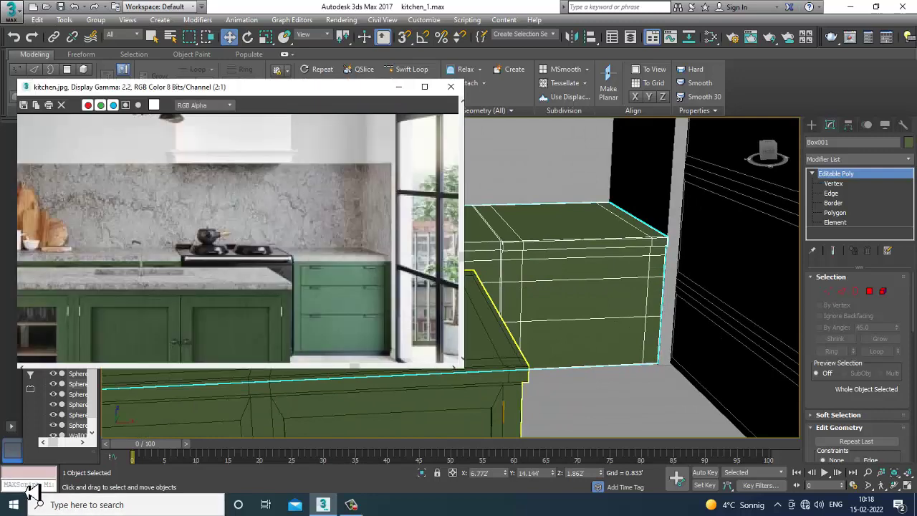
left_click(399, 89)
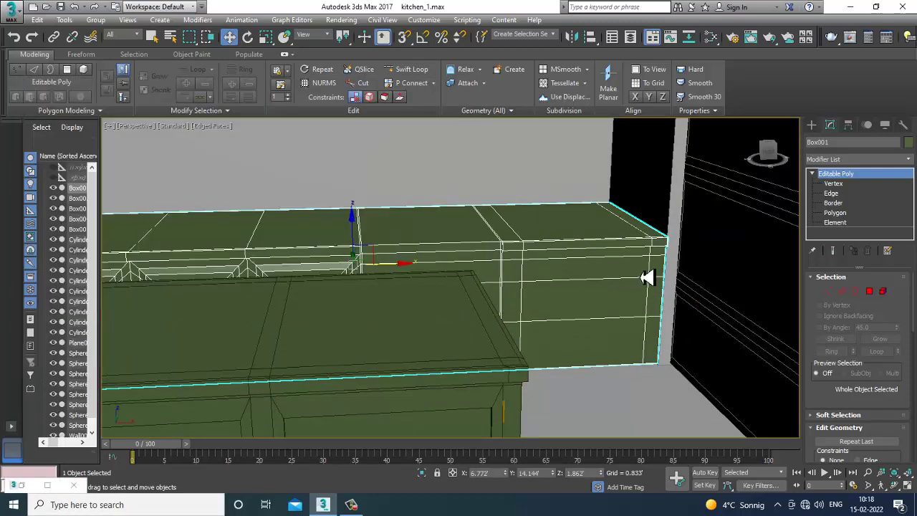
middle_click_drag(642, 277, 650, 253, "alt")
left_click(843, 293)
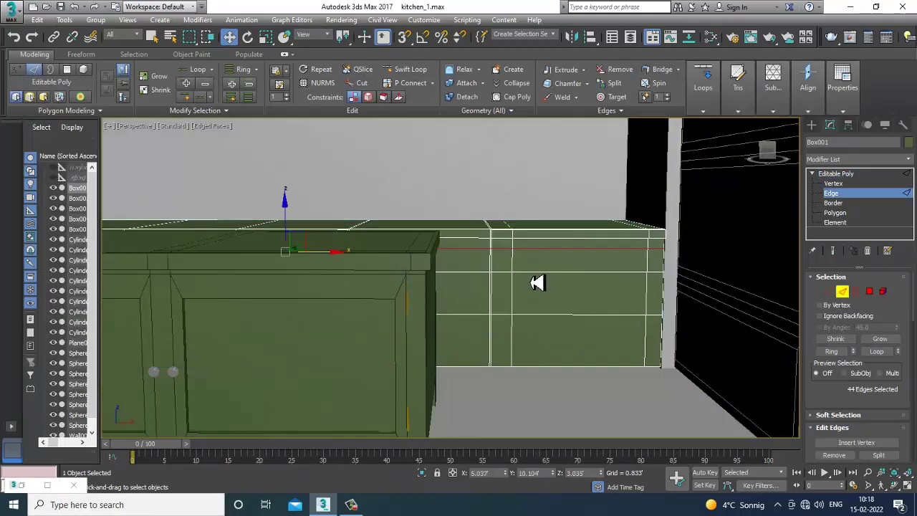
left_click_drag(293, 245, 302, 259)
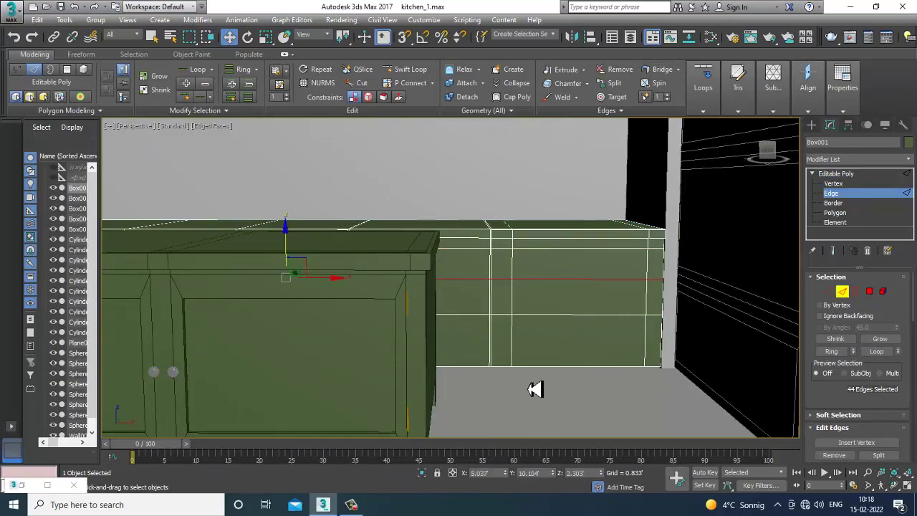
double_click(561, 316)
left_click_drag(286, 283, 288, 293)
- Select the three drawer-front polygons in the back counter's right-hand section
middle_click_drag(698, 271, 710, 287, "alt")
left_click(869, 291)
left_click(548, 256)
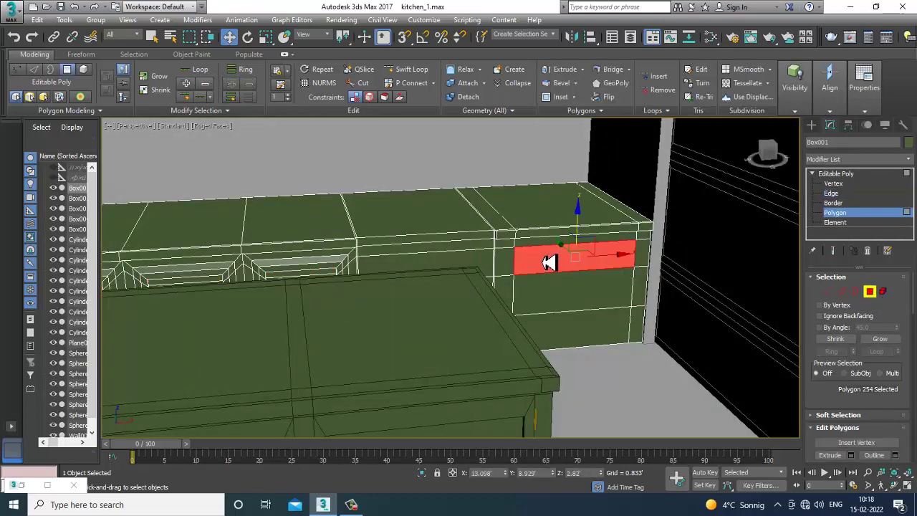
left_click(569, 297, "ctrl")
left_click(579, 337, "ctrl")
scroll(887, 418, "down", 2)
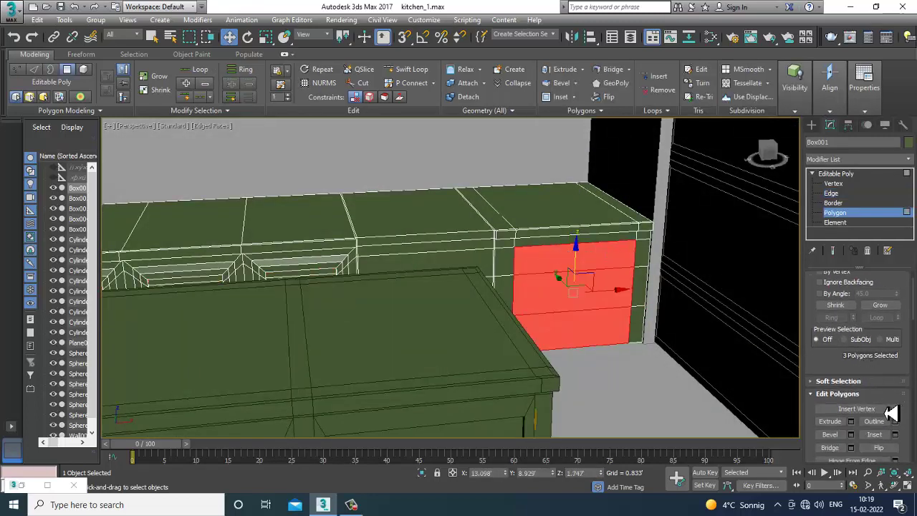
left_click(851, 421)
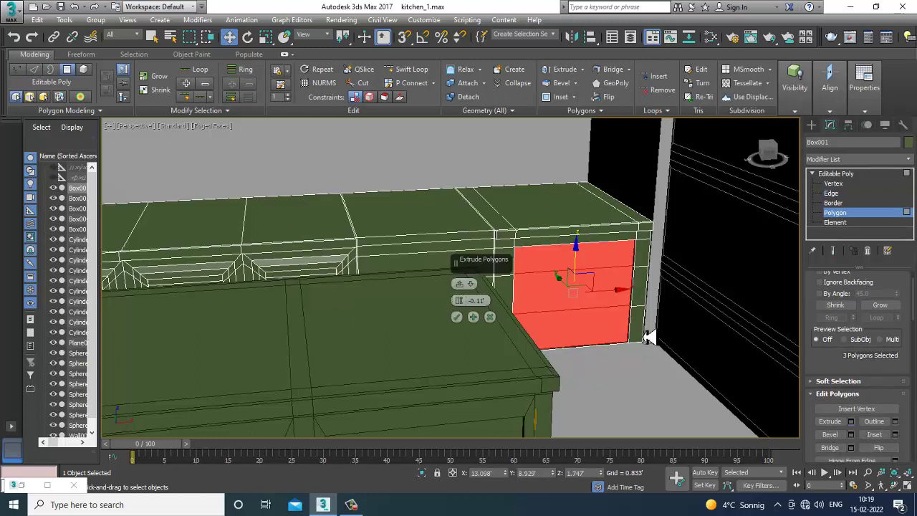
left_click(490, 317)
- Inset the three drawer fronts together as one group, leaving a narrow margin around their shared outline
left_click(896, 435)
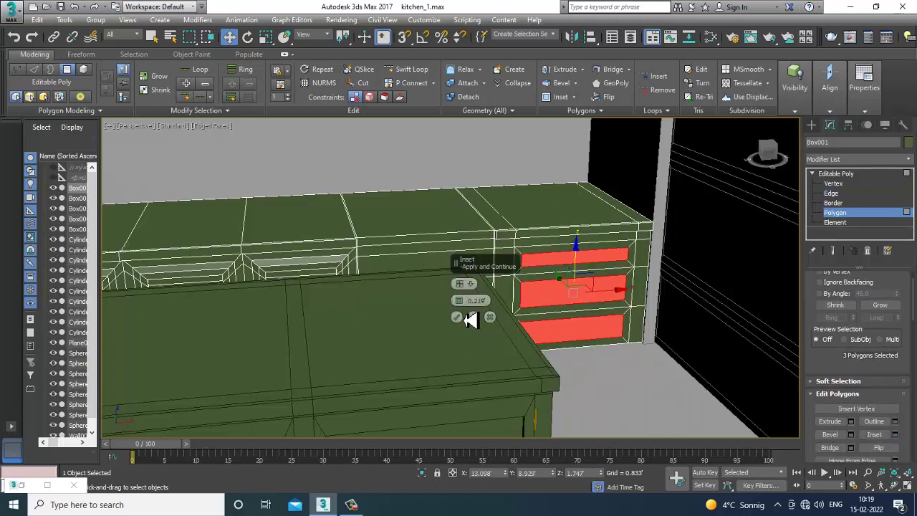
left_click(462, 283)
left_click(508, 305)
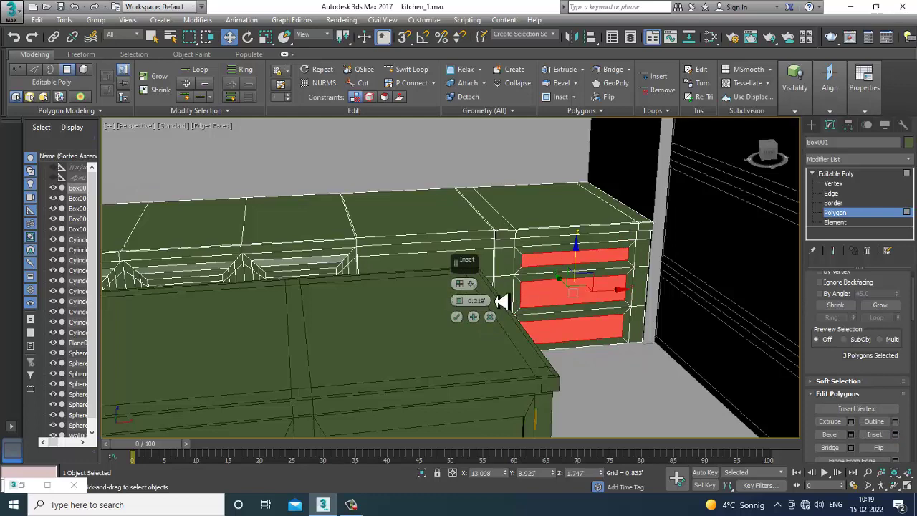
left_click(462, 284)
left_click(504, 291)
scroll(640, 296, "up", 4)
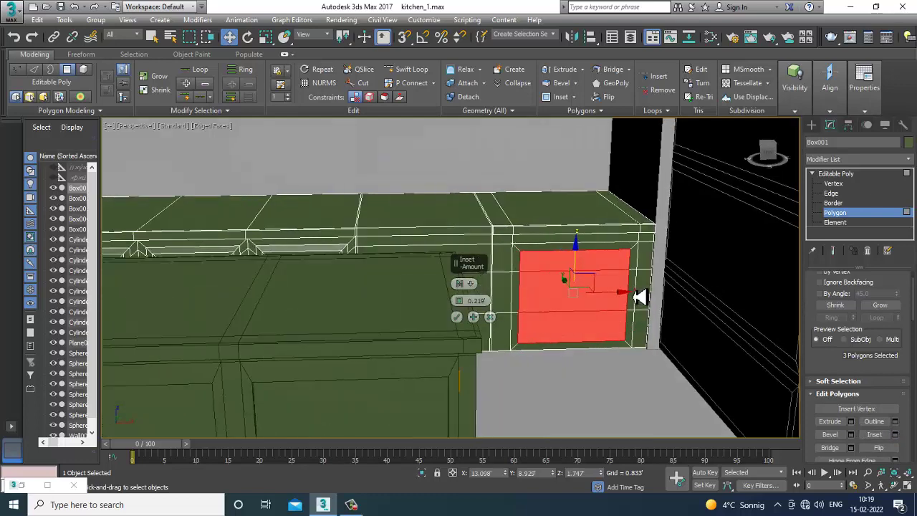
left_click_drag(462, 304, 477, 316)
left_click(458, 318)
- Add an edge loop with Swift Loop within the narrow inset border around the drawer fronts
middle_click_drag(487, 320, 535, 319, "alt")
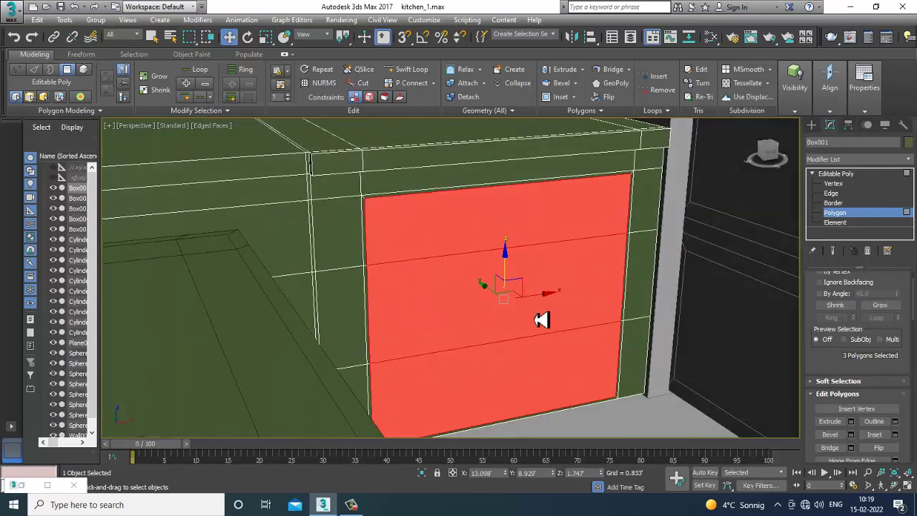
left_click(412, 69)
scroll(374, 220, "up", 3)
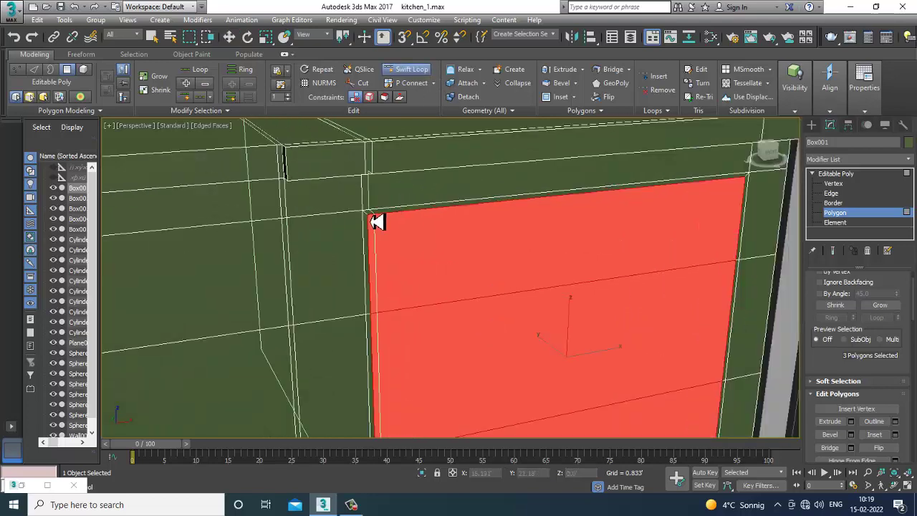
scroll(372, 220, "up", 2)
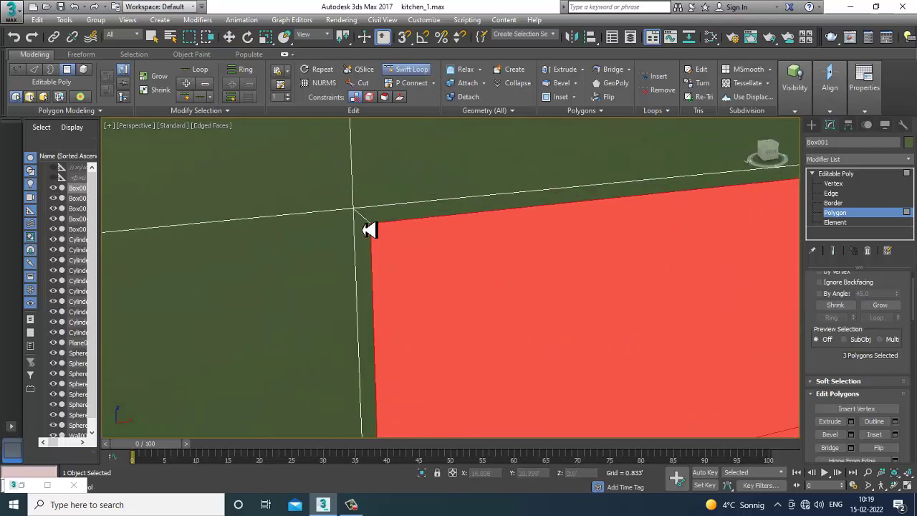
scroll(379, 231, "down", 2)
middle_click_drag(709, 243, 522, 267, "alt")
scroll(738, 282, "up", 3)
middle_click_drag(739, 282, 550, 310)
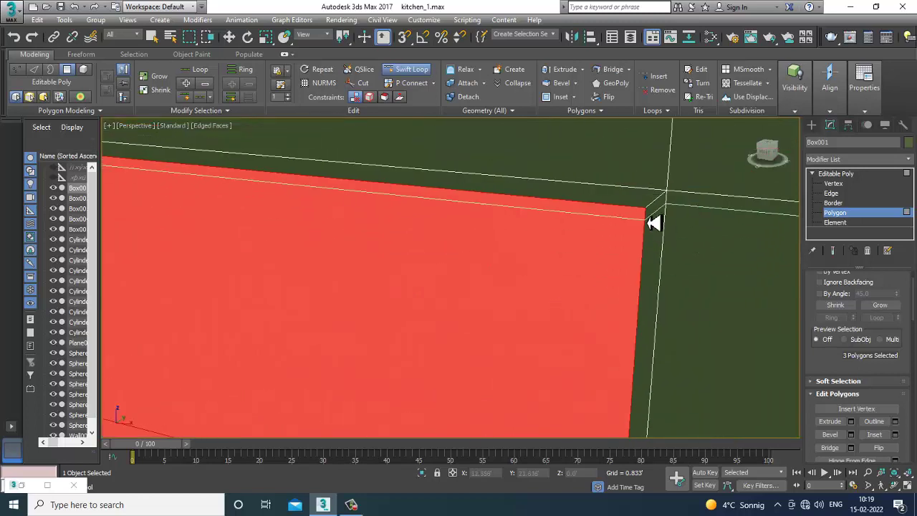
left_click(658, 212)
right_click(658, 212)
middle_click_drag(658, 212, 793, 240, "alt")
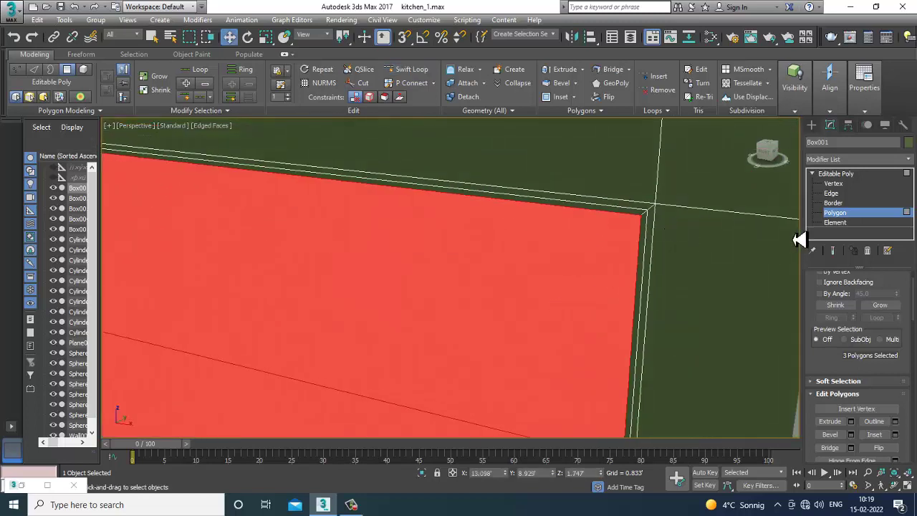
- Extrude the new loop's edges inward to a height of about -0.019' with a narrow width, forming a groove, and finish editing the counter
key("2")
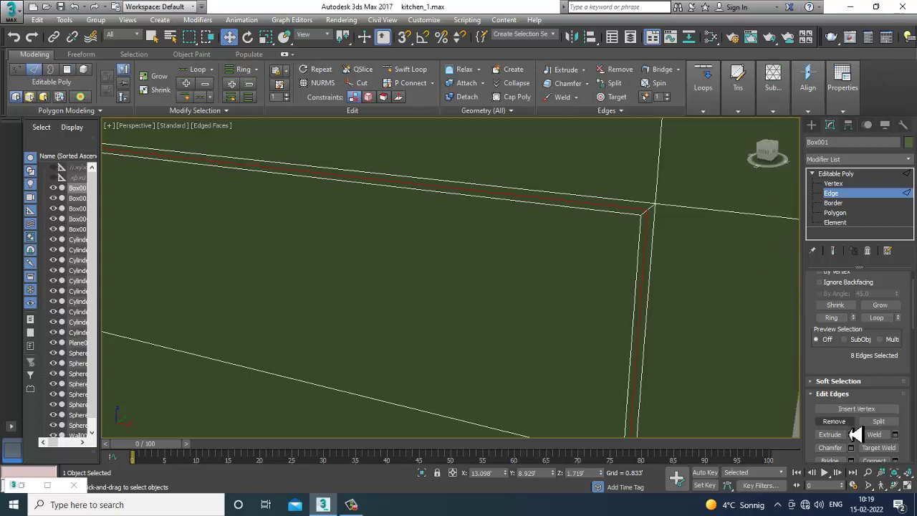
left_click(852, 434)
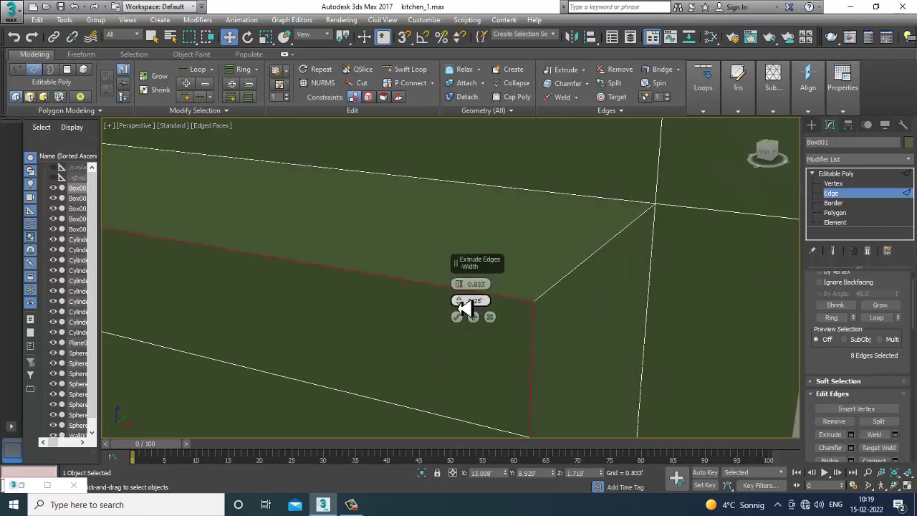
left_click_drag(460, 283, 487, 339)
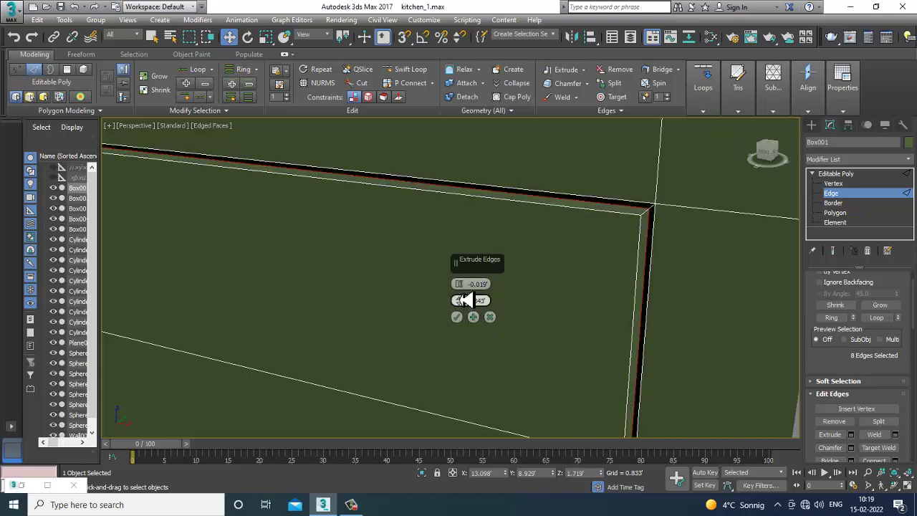
mouse_move(464, 300)
left_mouse_down()
mouse_move(473, 342)
mouse_move(449, 288)
mouse_move(471, 295)
left_mouse_up()
left_click(456, 317)
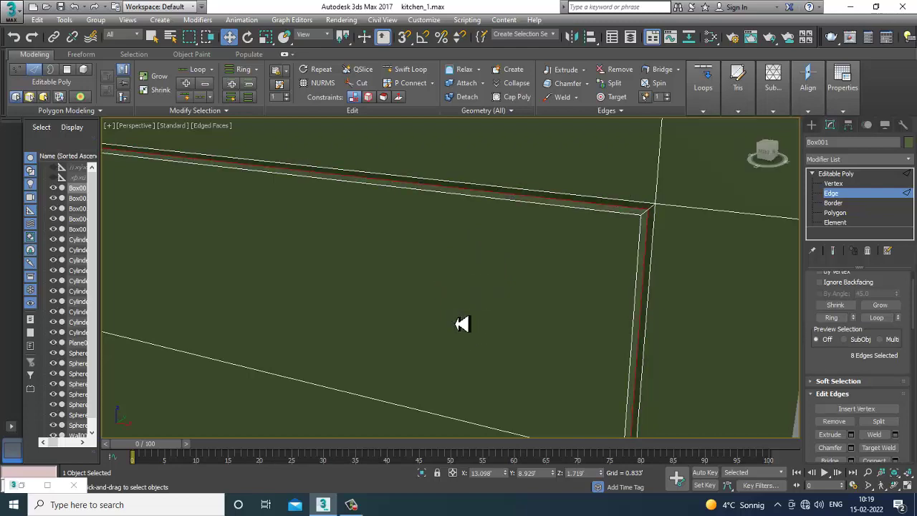
scroll(511, 328, "down", 4)
middle_click_drag(512, 327, 569, 327, "alt")
scroll(606, 300, "down", 4)
middle_click_drag(606, 300, 608, 326, "alt")
scroll(635, 299, "down", 6)
left_click(854, 174)
left_click(760, 340)
scroll(614, 324, "down", 4)
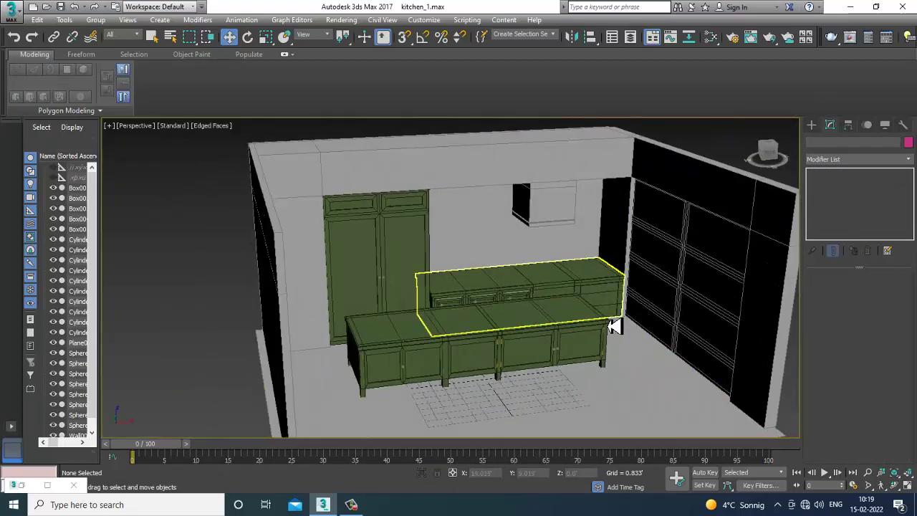
- Review the whole kitchen reference image at 1:1 and place it beside the model for comparison
left_click(22, 485)
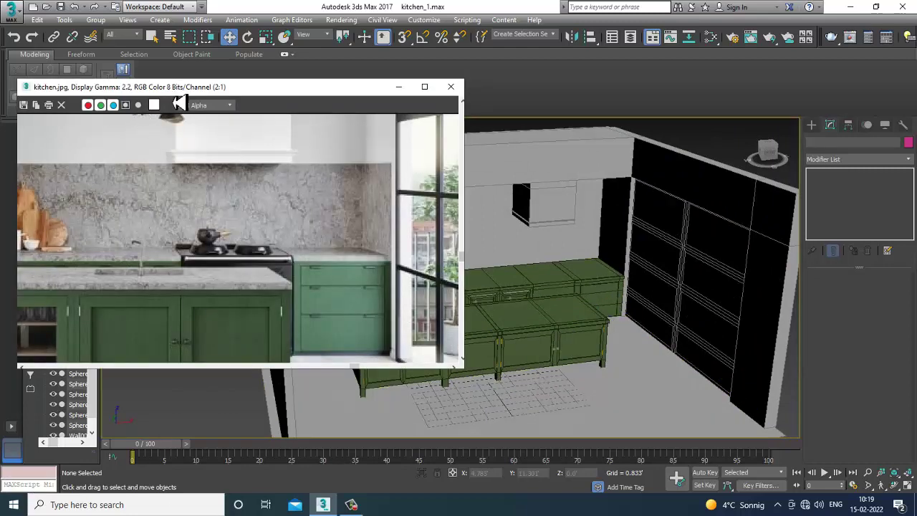
left_click_drag(180, 92, 241, 82)
scroll(282, 249, "down", 1)
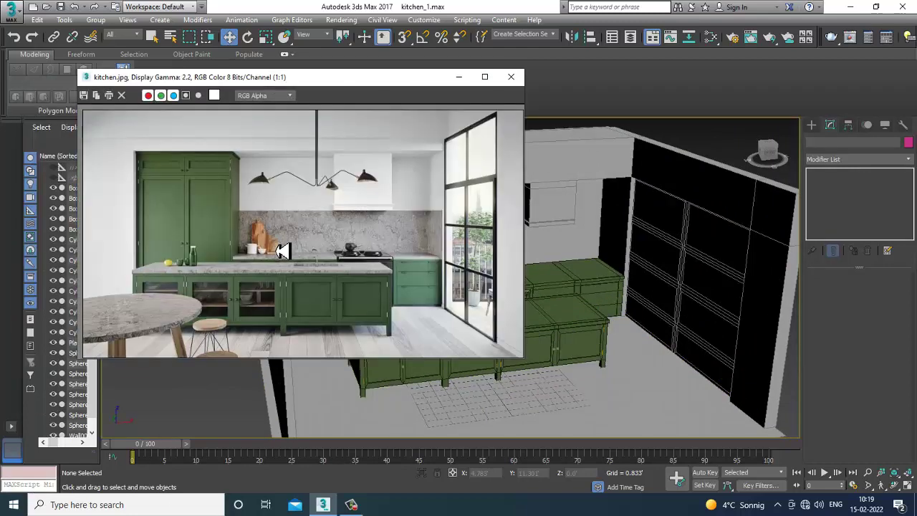
left_click_drag(438, 88, 158, 94)
- Select the three left-hand door panel polygons on the front of the kitchen island
left_click(463, 352)
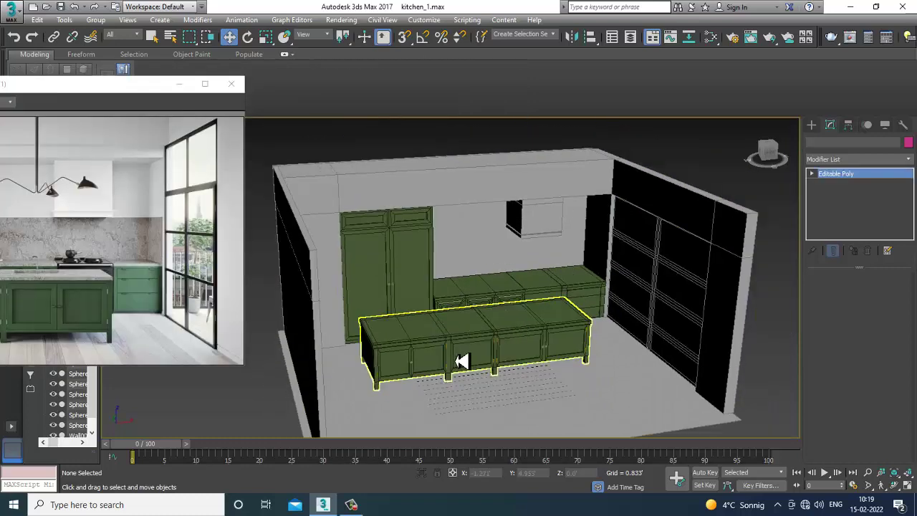
key("z")
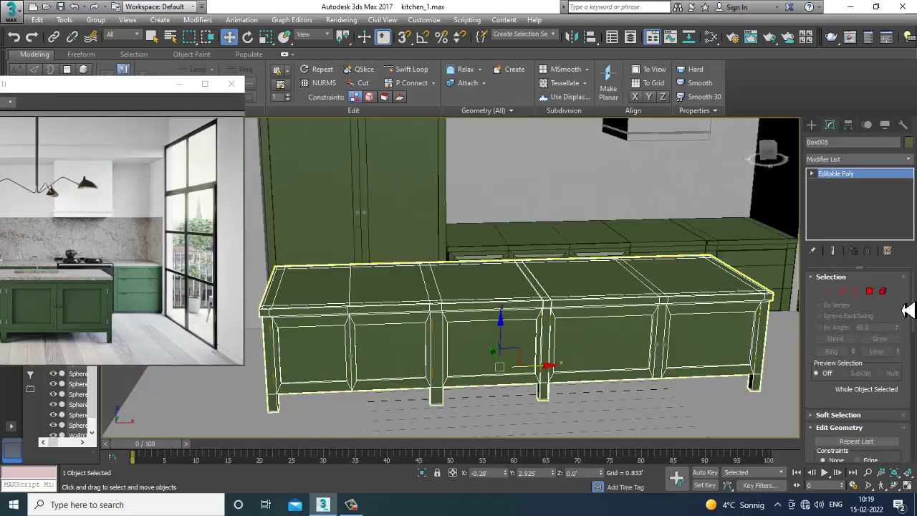
left_click(869, 291)
left_click(477, 344)
left_click(390, 351, "ctrl")
left_click(320, 365, "ctrl")
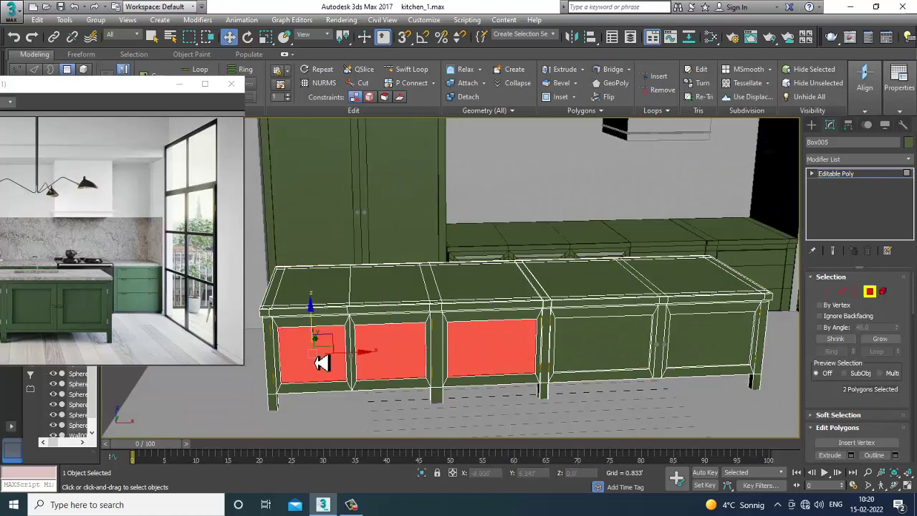
middle_click_drag(319, 365, 549, 369, "alt")
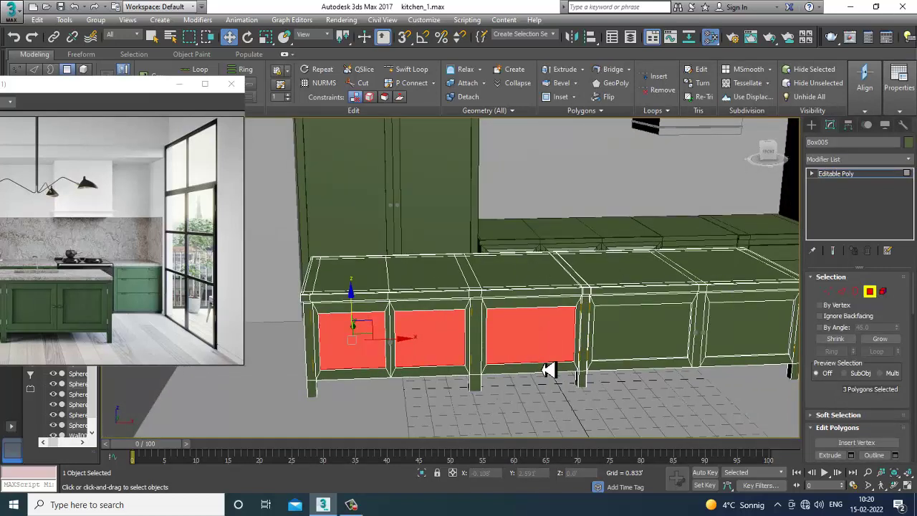
- Open the Slate Material Editor and set the scene's renderer to V-Ray Adv 3.50.04
key("m")
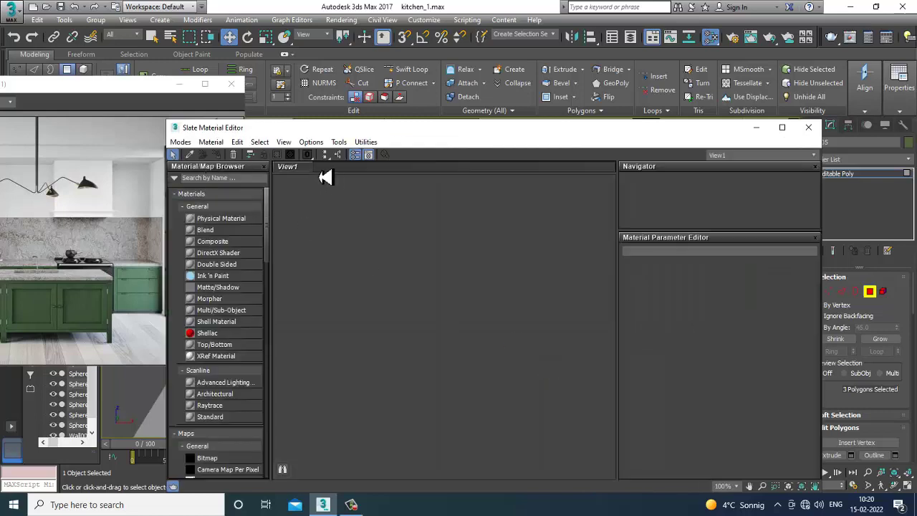
left_click(181, 142)
left_click(206, 171)
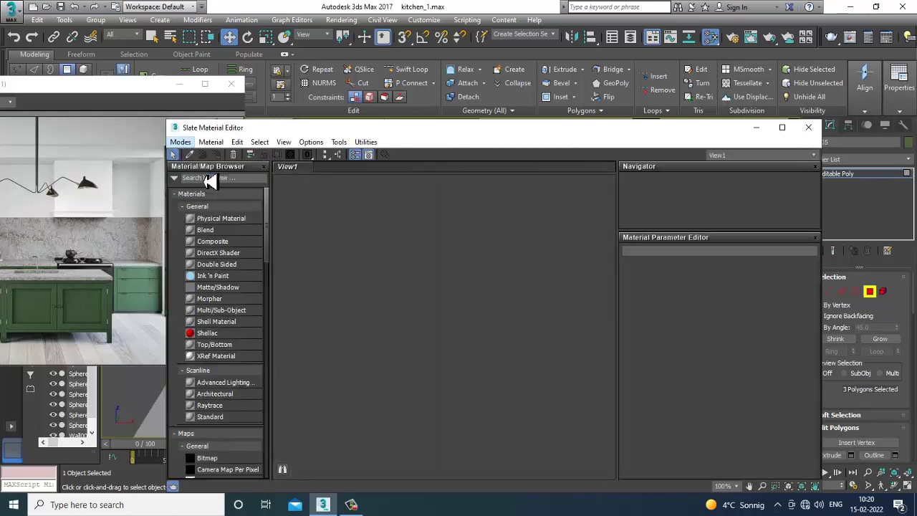
left_click(341, 20)
left_click(383, 71)
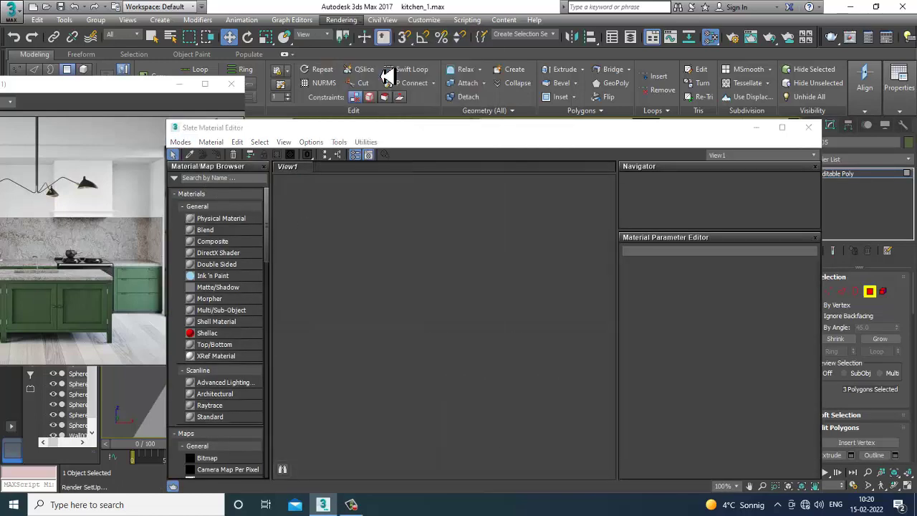
left_click(645, 117)
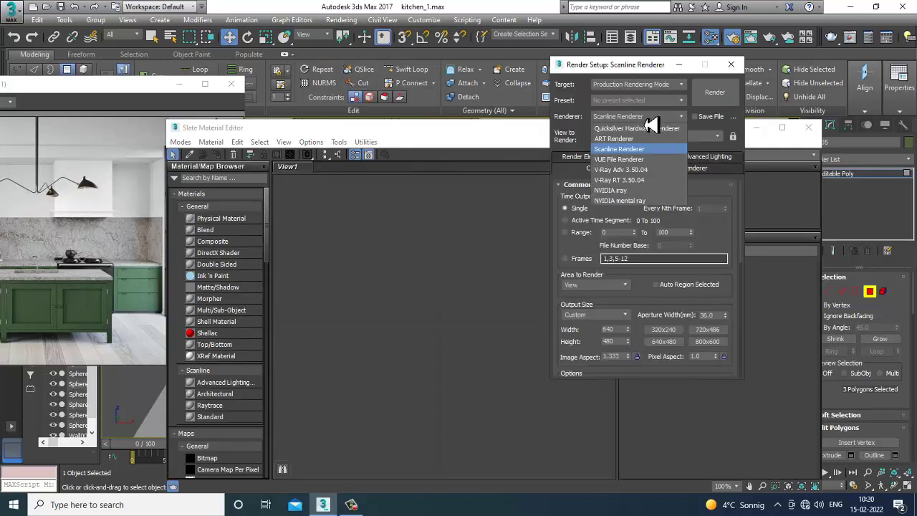
left_click(645, 170)
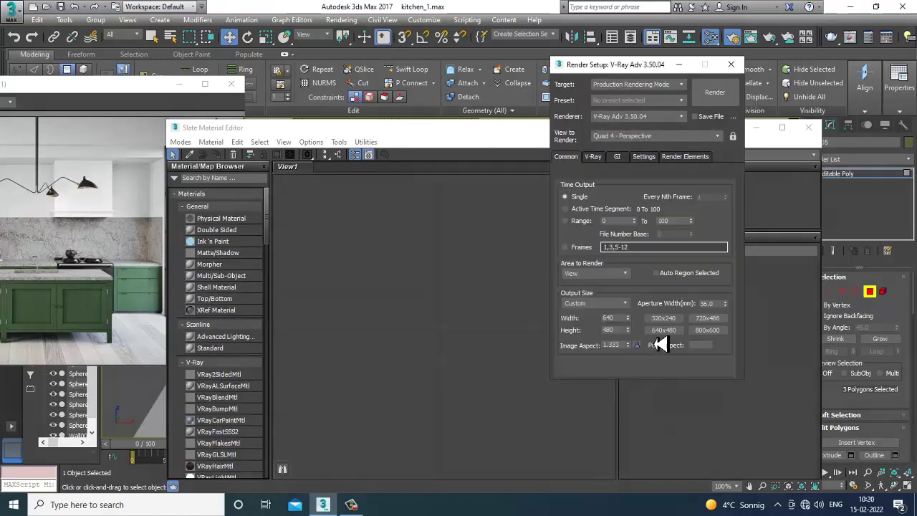
scroll(630, 330, "down", 2)
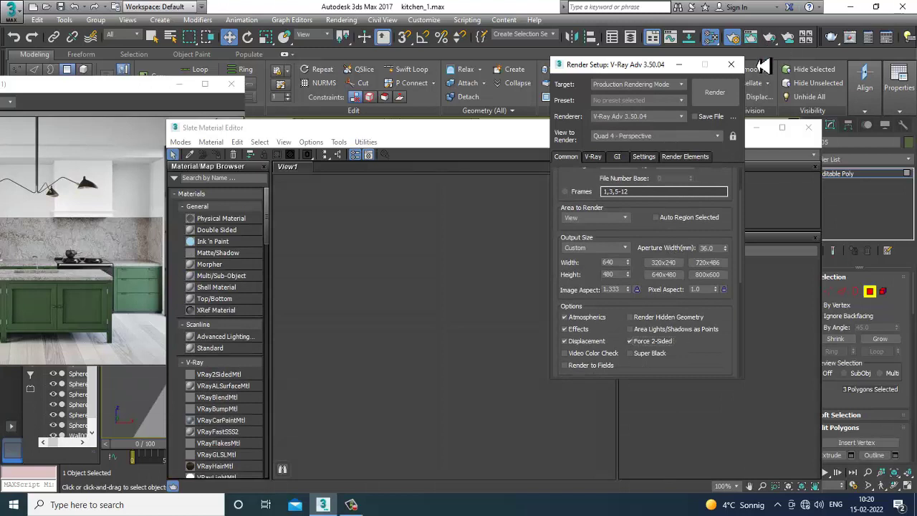
left_click(731, 64)
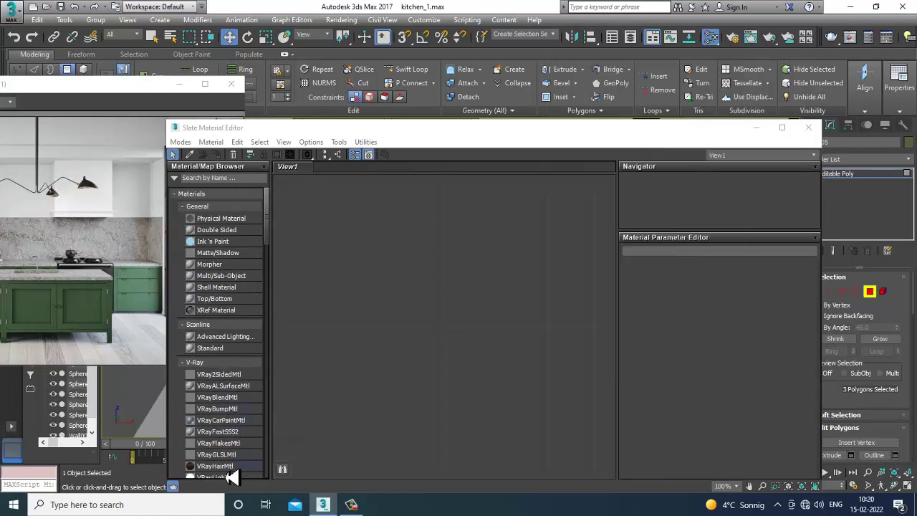
- Create a VRayMtl material and set its diffuse color to near white
left_click_drag(272, 223, 277, 278)
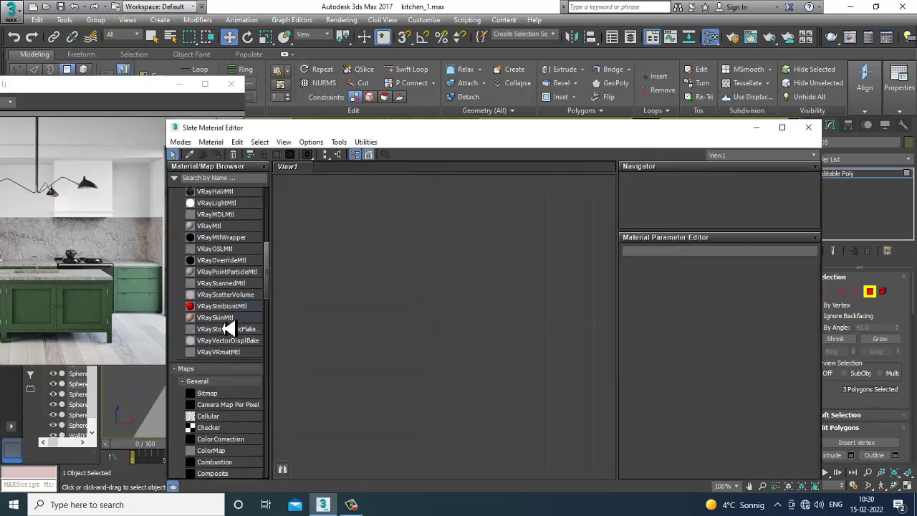
left_click_drag(414, 246, 411, 244)
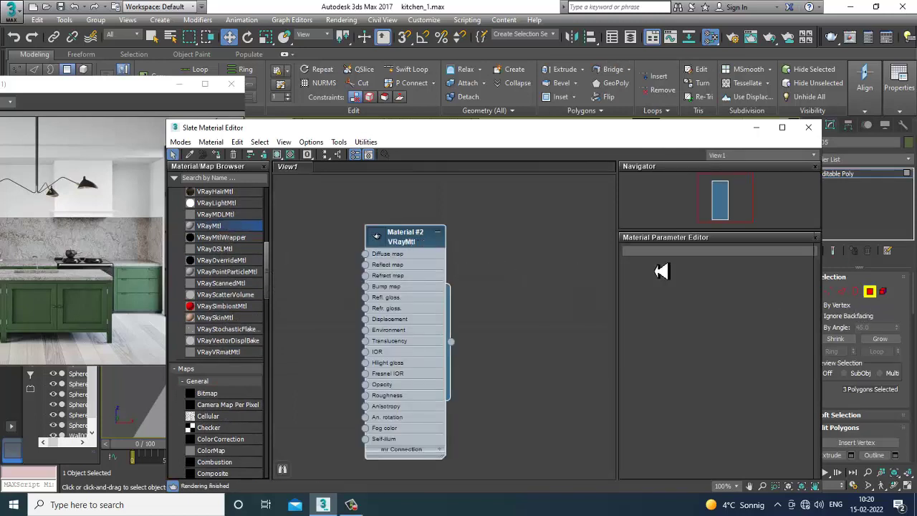
left_click(693, 279)
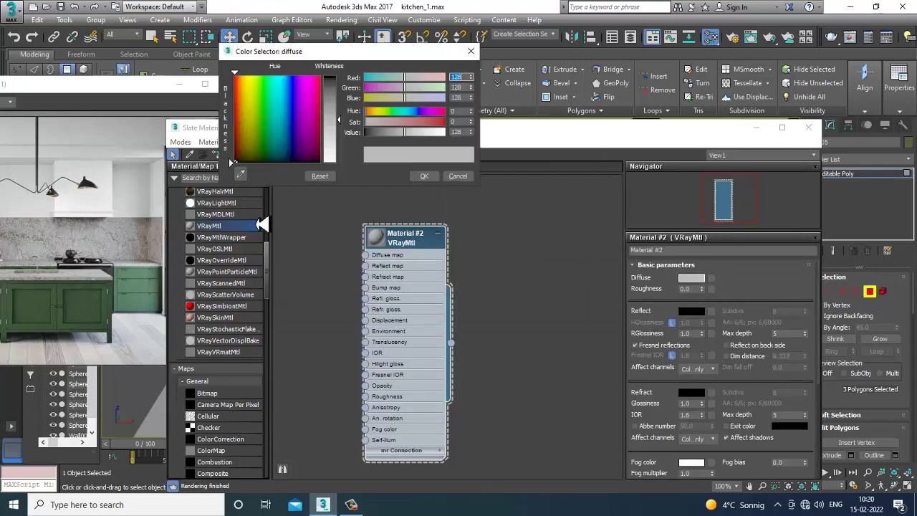
left_click_drag(347, 146, 407, 176)
left_click(424, 175)
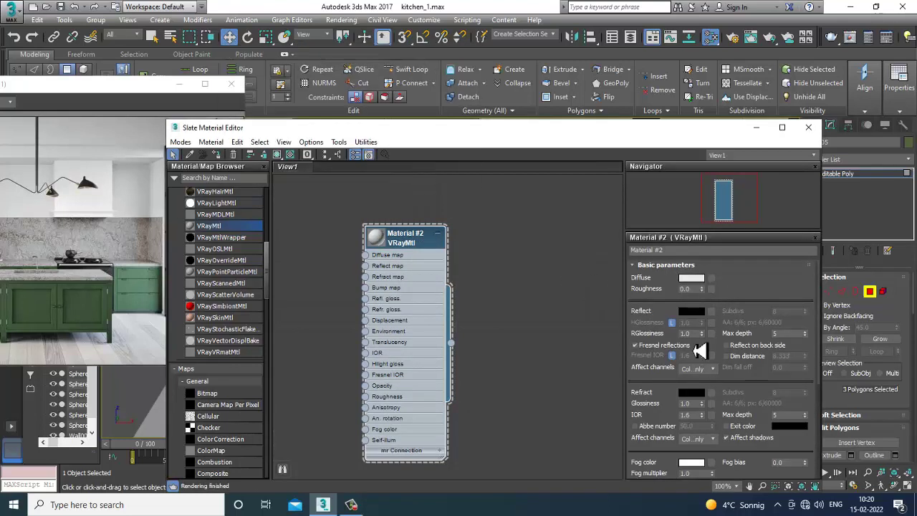
- Set the VRayMtl's reflection color to white and turn on its display in the viewport
left_click(691, 311)
left_click_drag(337, 98, 353, 179)
left_click(424, 175)
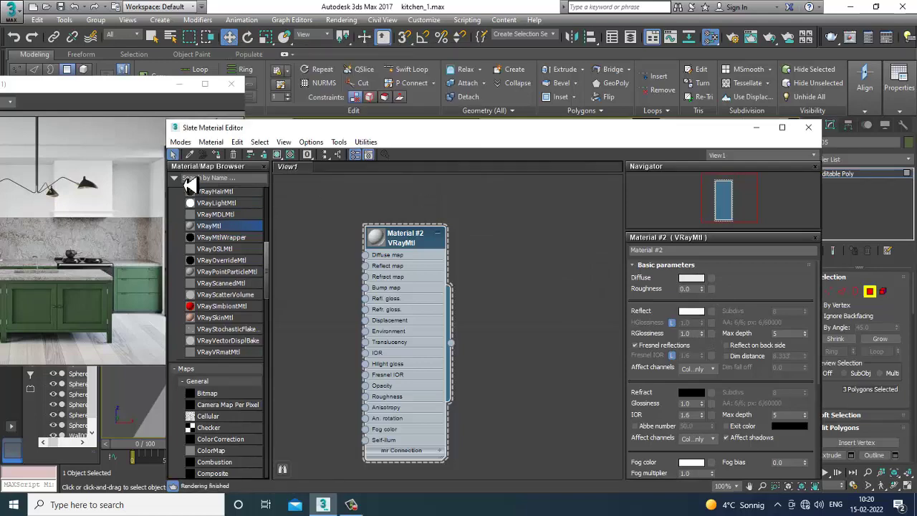
left_click(291, 155)
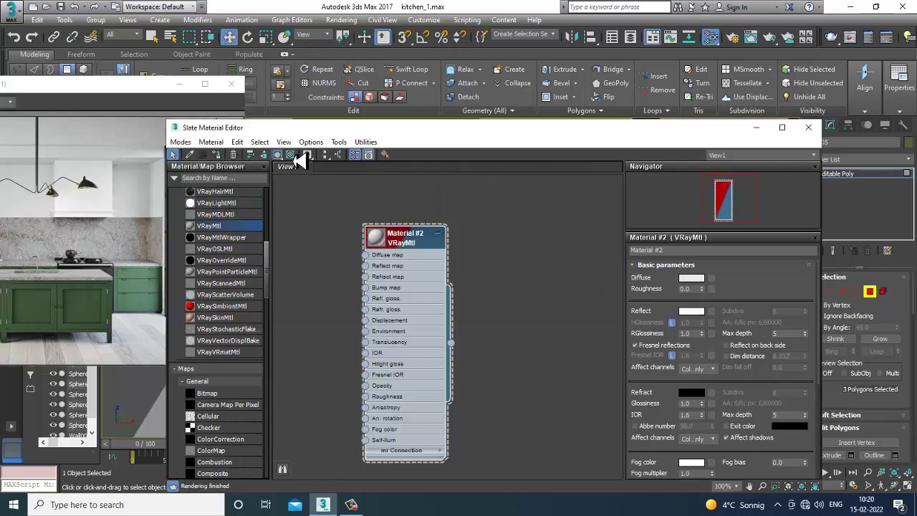
- Leave the island's polygon editing and examine the white reflective material on its left-hand door panels
left_click(756, 128)
scroll(597, 260, "down", 5)
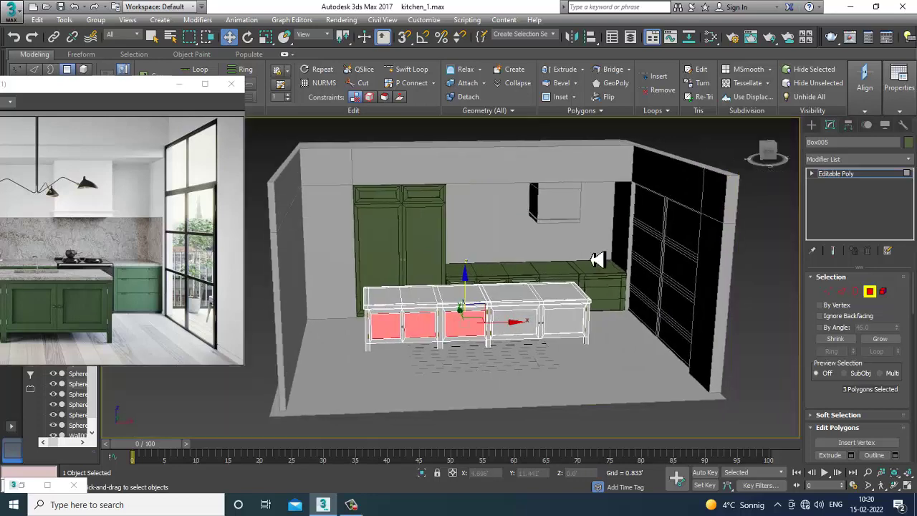
left_click(852, 177)
left_click(783, 246)
middle_click_drag(476, 304, 511, 298, "alt")
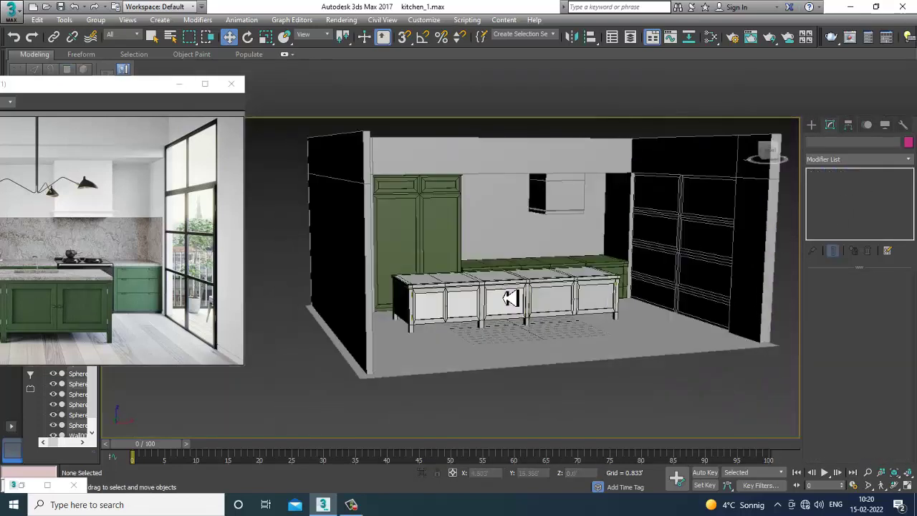
scroll(508, 310, "up", 5)
left_click(521, 300)
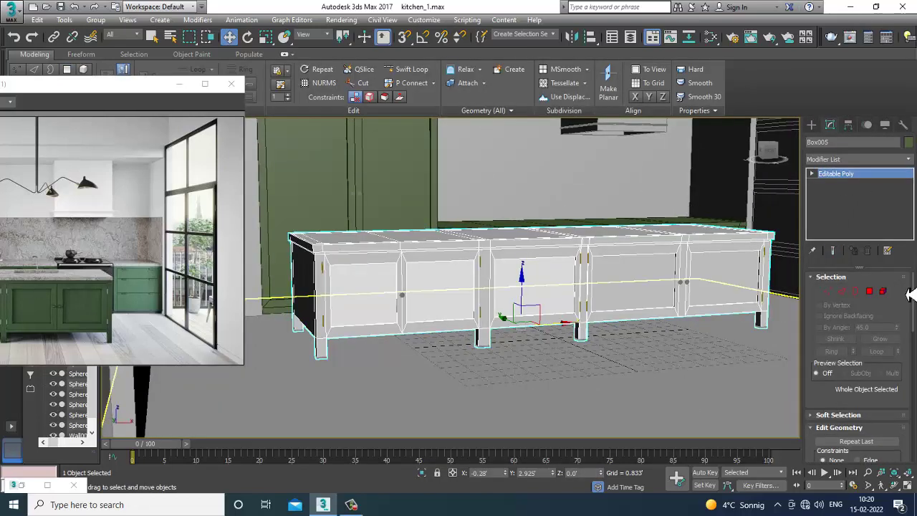
- Return to the island's polygon level and set the VRayMtl's reflection color to black
left_click(870, 292)
key("m")
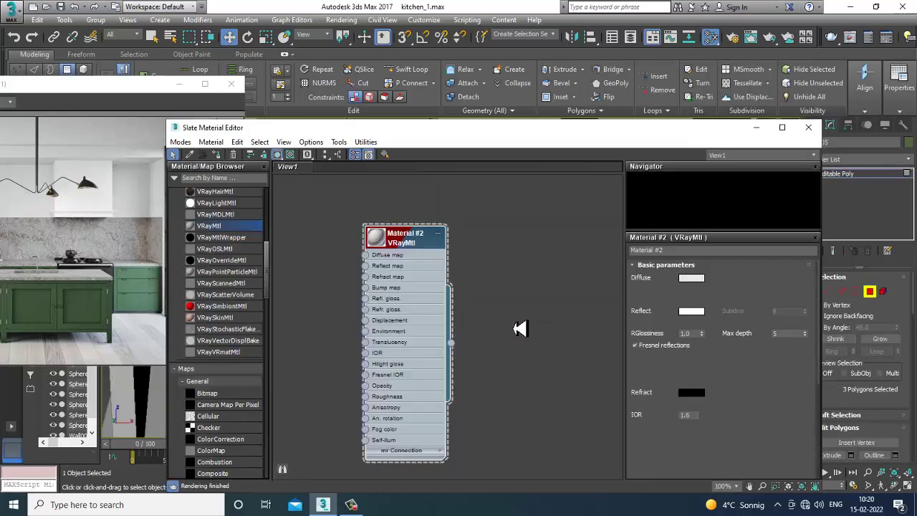
left_click(689, 313)
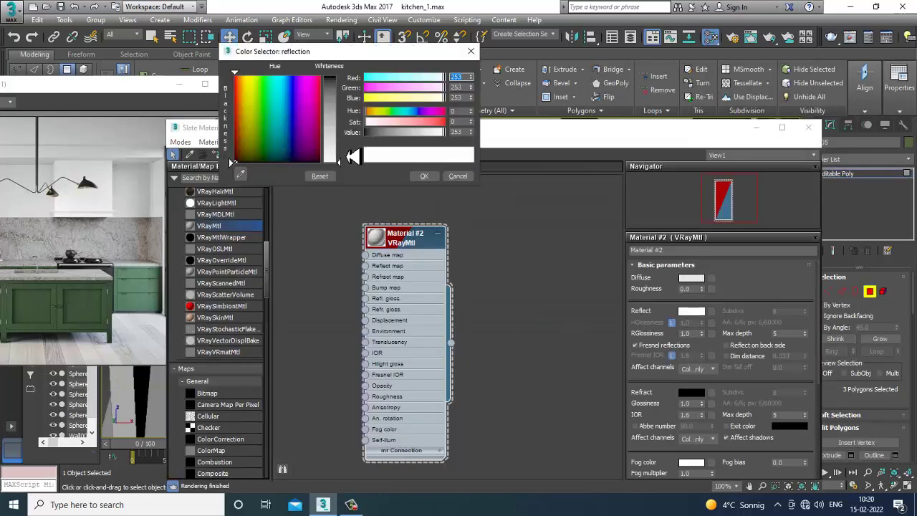
left_click_drag(352, 156, 357, 123)
left_click(424, 176)
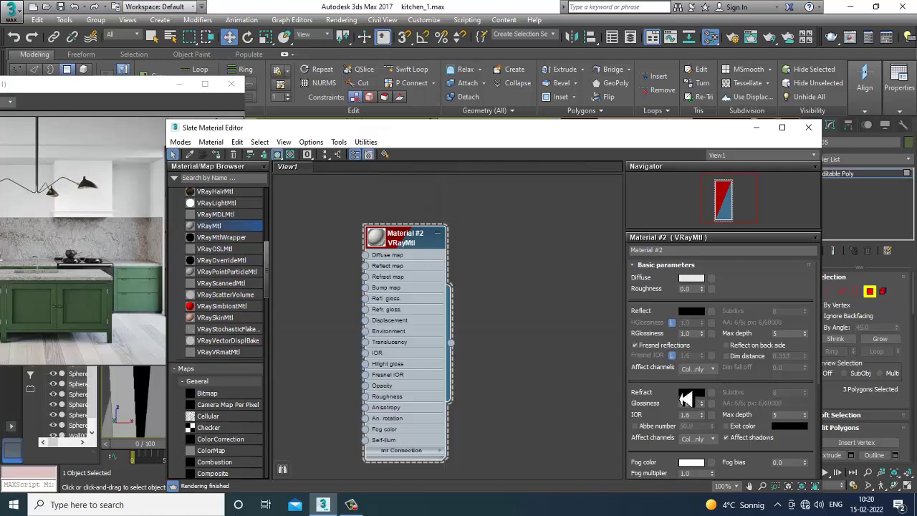
- Set the VRayMtl's refraction color to near white with red, green and blue at 253, and minimize the material editor
left_click(687, 393)
left_click_drag(339, 121, 340, 162)
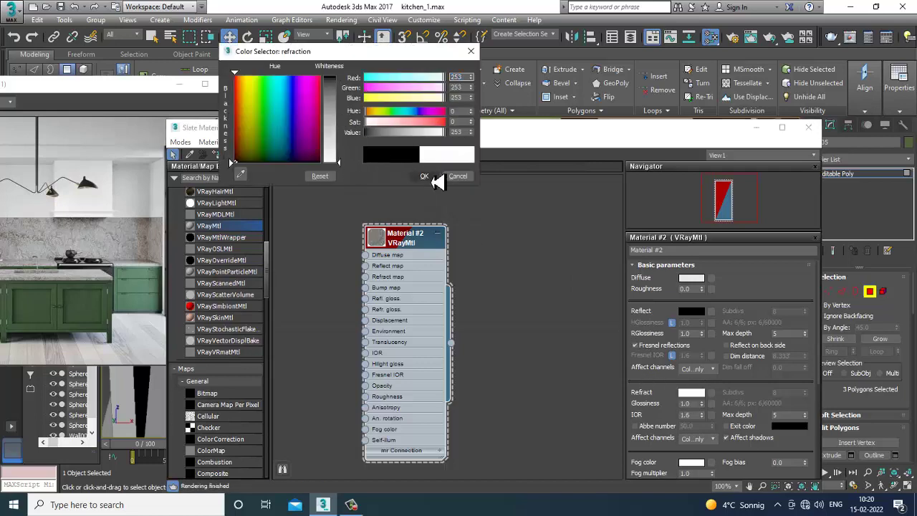
left_click(425, 175)
left_click(759, 130)
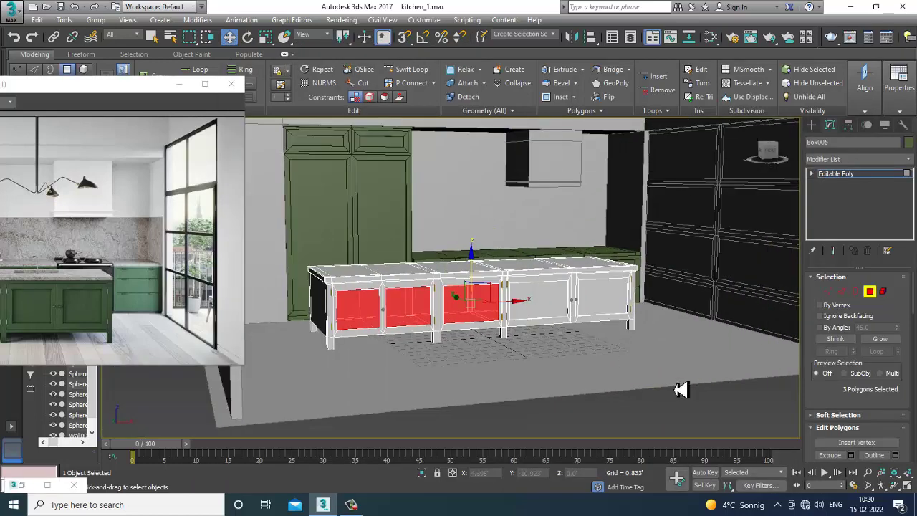
- Minimize the reference image window and leave the island's polygon editing level
middle_click_drag(576, 322, 566, 306, "alt")
left_click(185, 83)
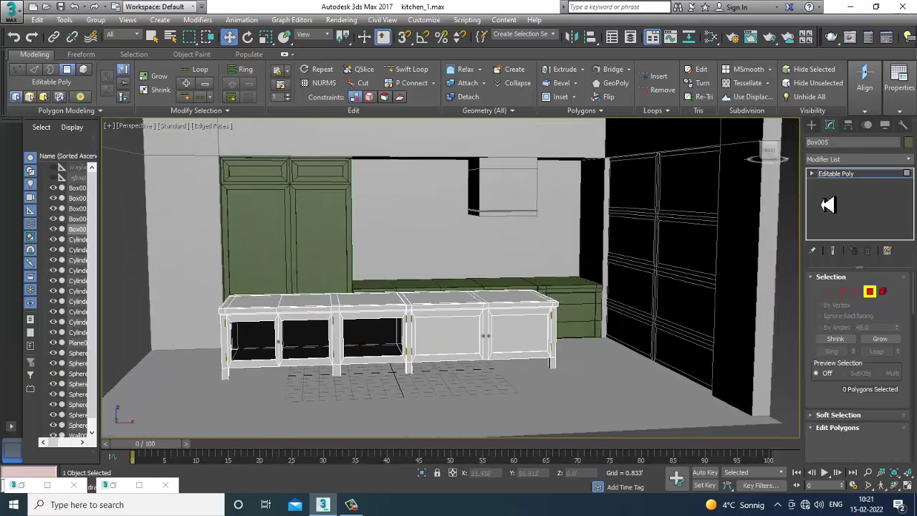
left_click(845, 174)
- Examine the island's glass door panels up close and within the whole kitchen
mouse_move(624, 307)
middle_mouse_down("alt")
mouse_move(580, 303)
mouse_move(575, 313)
mouse_move(600, 338)
mouse_move(575, 332)
mouse_move(580, 365)
mouse_move(590, 331)
mouse_move(608, 337)
mouse_move(561, 348)
mouse_move(557, 330)
mouse_move(579, 317)
mouse_move(587, 334)
mouse_move(612, 342)
mouse_move(575, 323)
mouse_move(612, 310)
middle_mouse_up("alt")
scroll(584, 331, "up", 3)
scroll(595, 323, "down", 4)
scroll(585, 321, "down", 3)
scroll(614, 321, "up", 4)
scroll(615, 323, "down", 5)
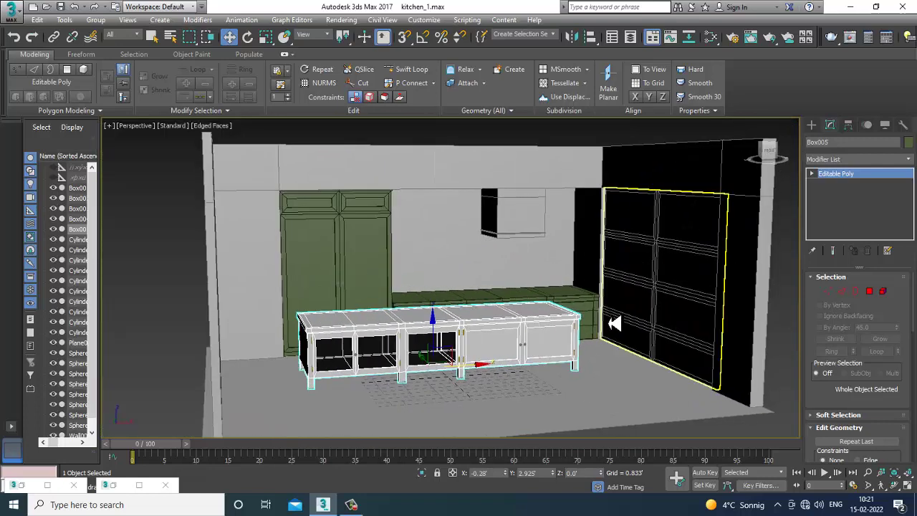